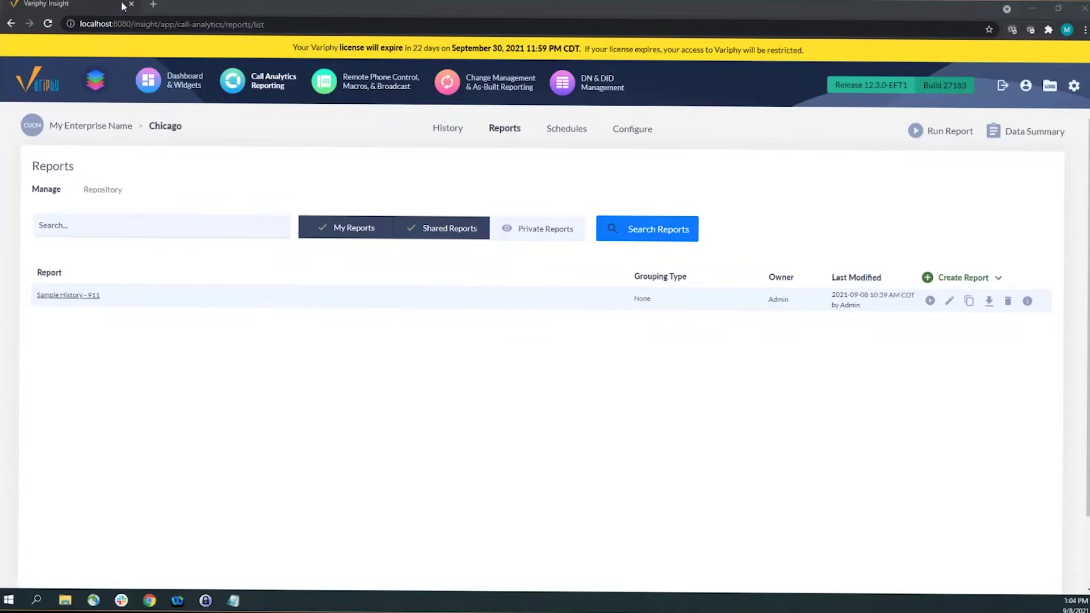
Step: Search the Variphy knowledge base for "chat" and close its page
click(966, 227)
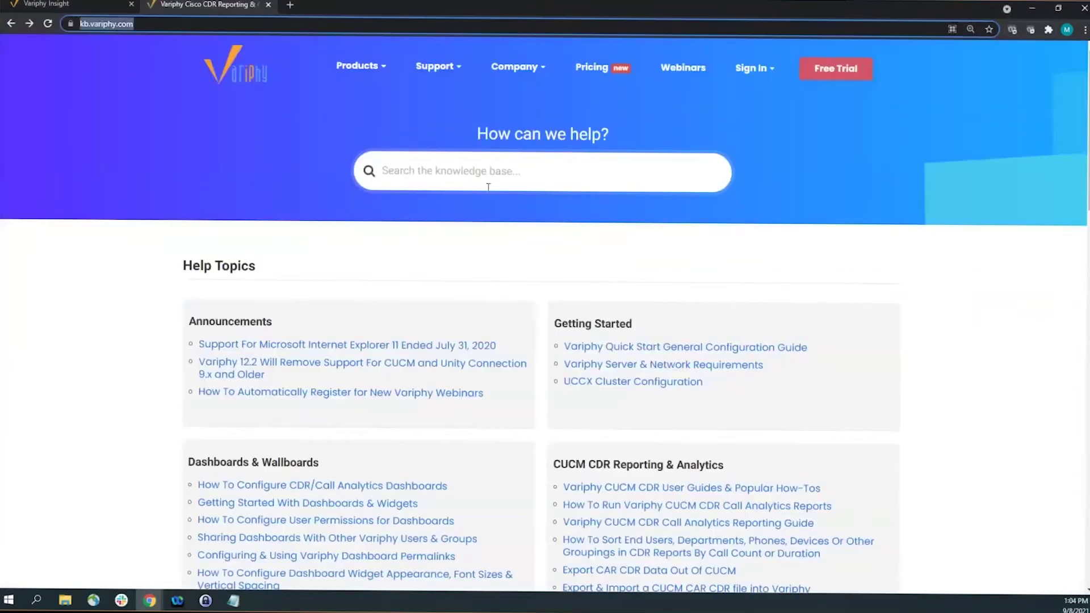
click(494, 178)
text(cha)
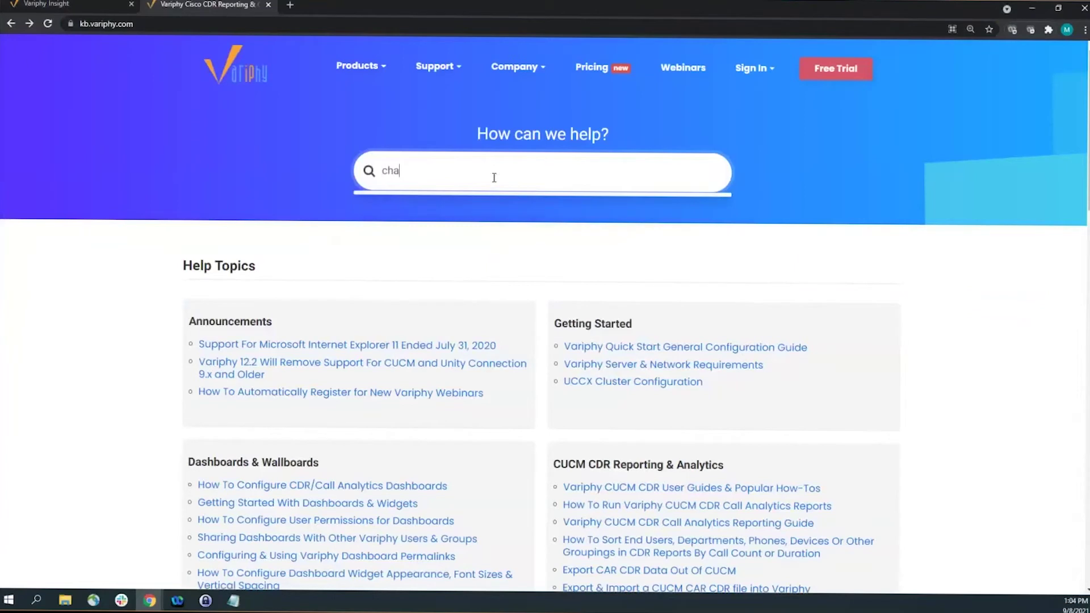
text(t)
key(Return)
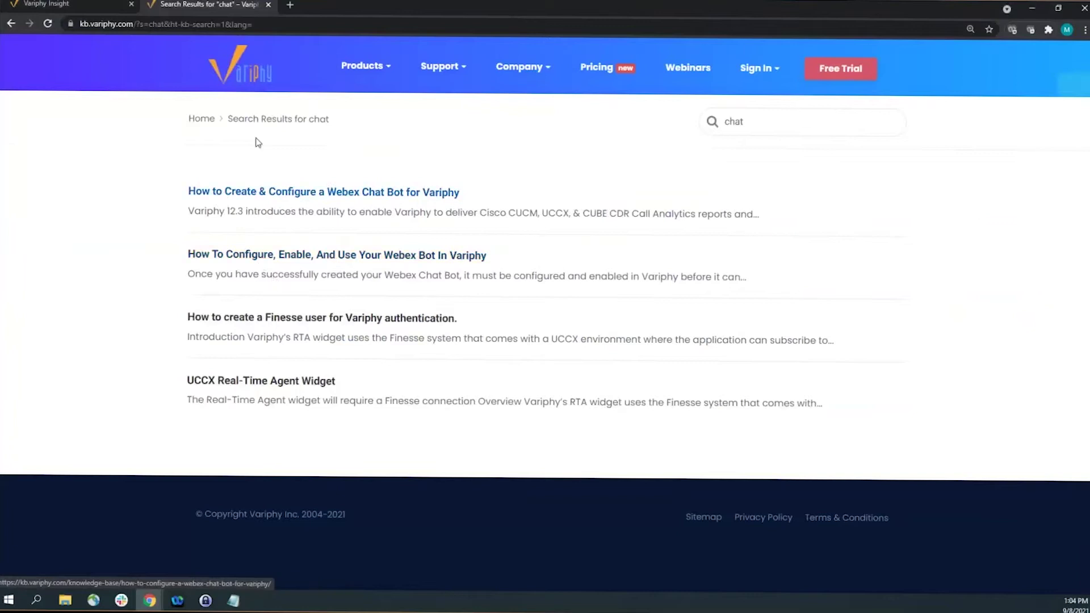
key(ctrl+w)
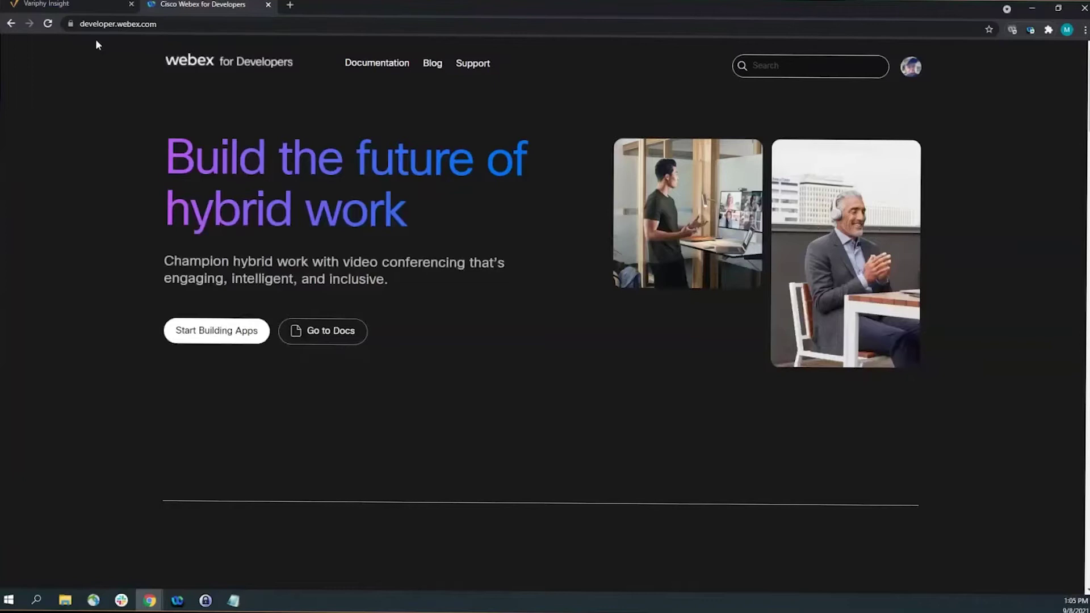
Step: Start creating a new bot app on the Webex for Developers site
click(103, 25)
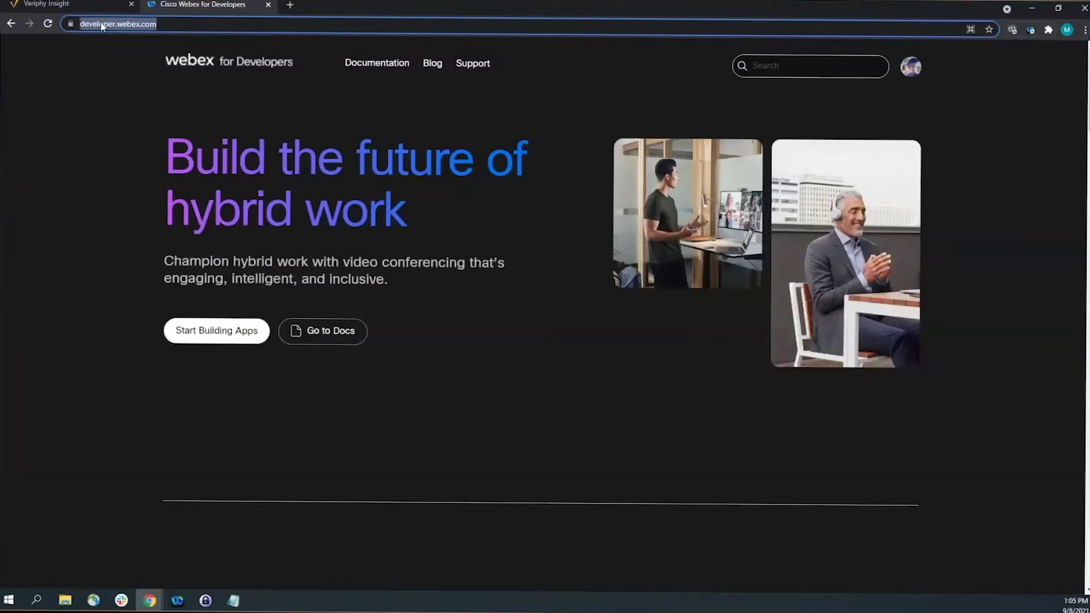
click(222, 347)
click(219, 336)
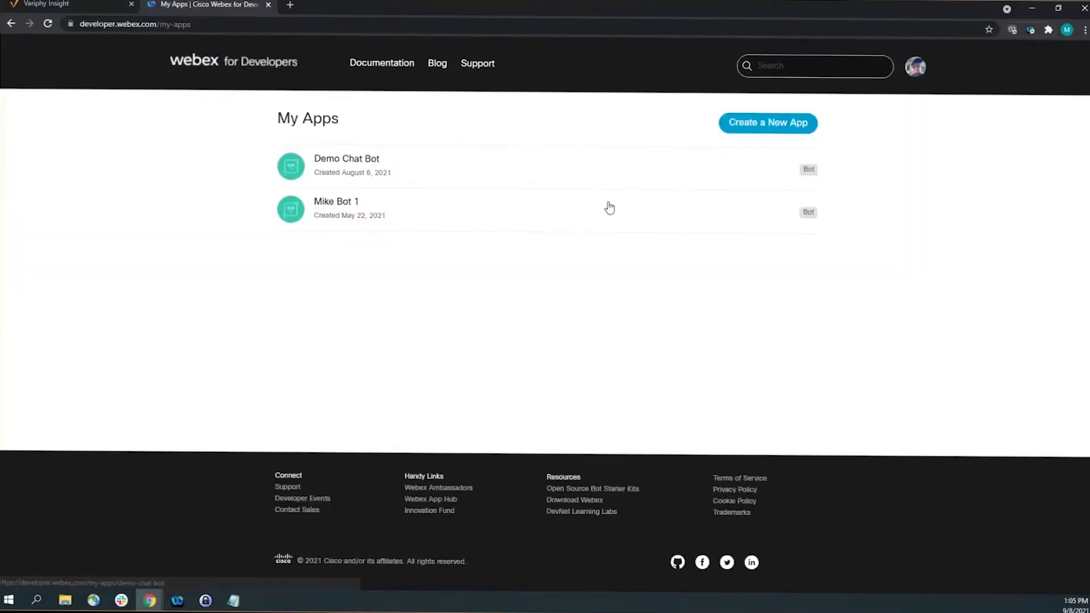
click(750, 125)
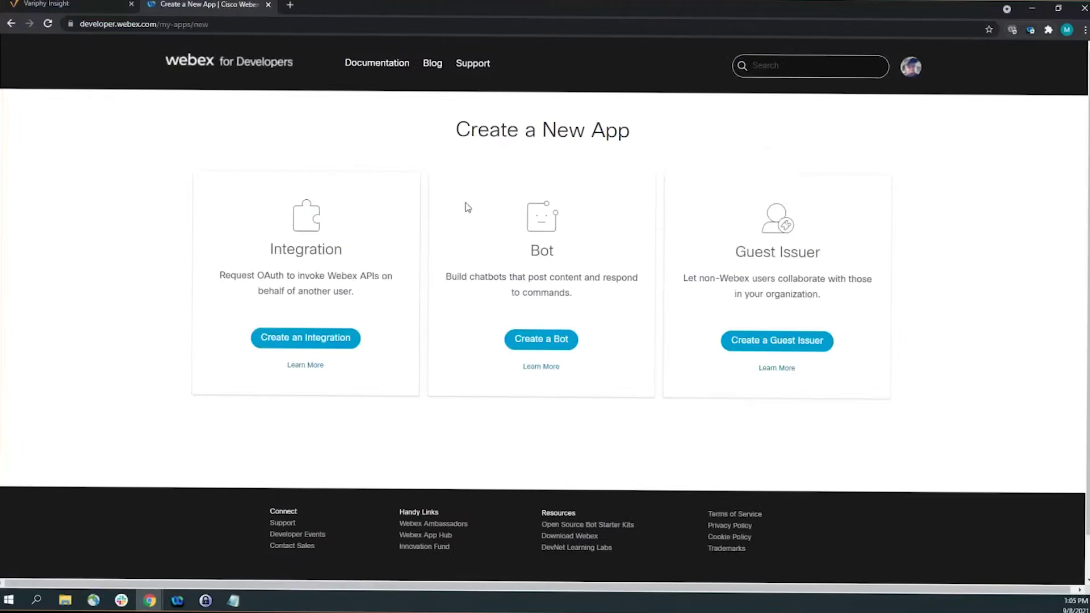
click(534, 340)
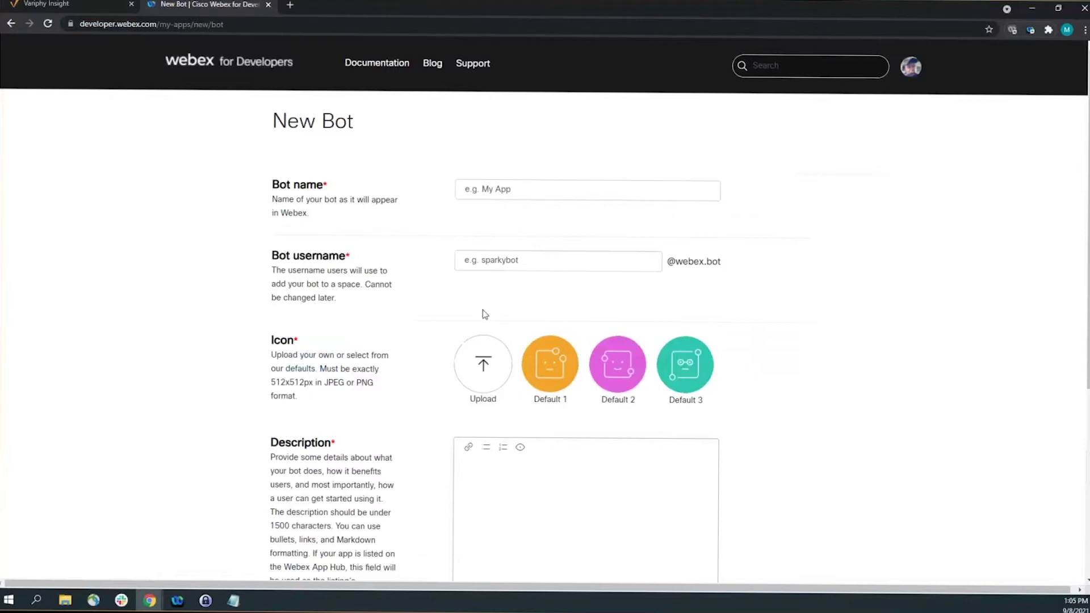
Step: Name the new bot "Webinar Bot Test" and fill in its bot username
click(503, 189)
text(Mike)
key(BackSpace)
key(BackSpace)
key(BackSpace)
key(BackSpace)
key(BackSpace)
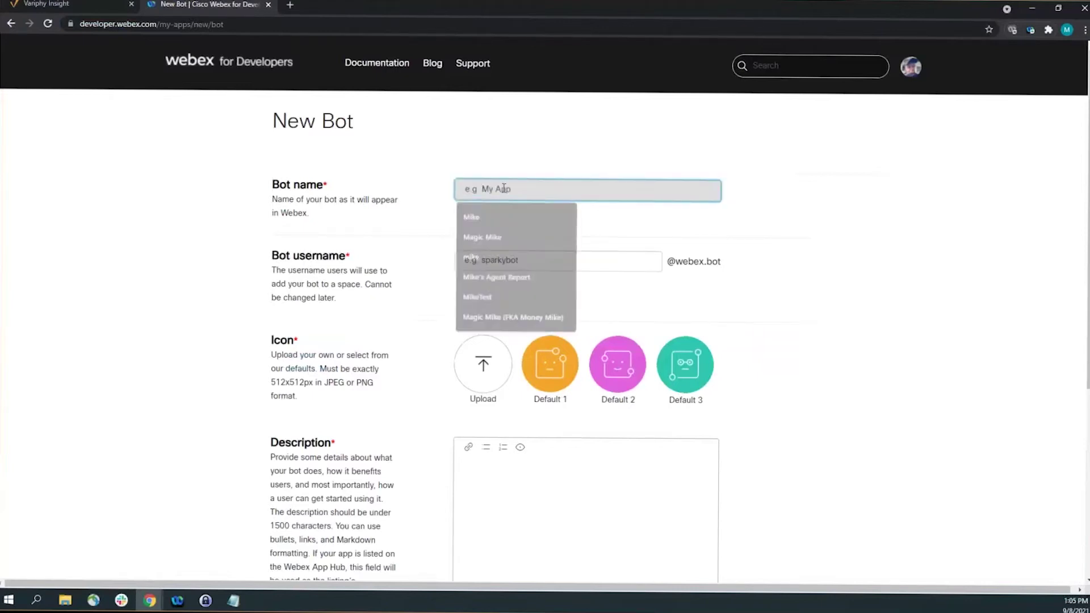
text(Webinar Bot Test)
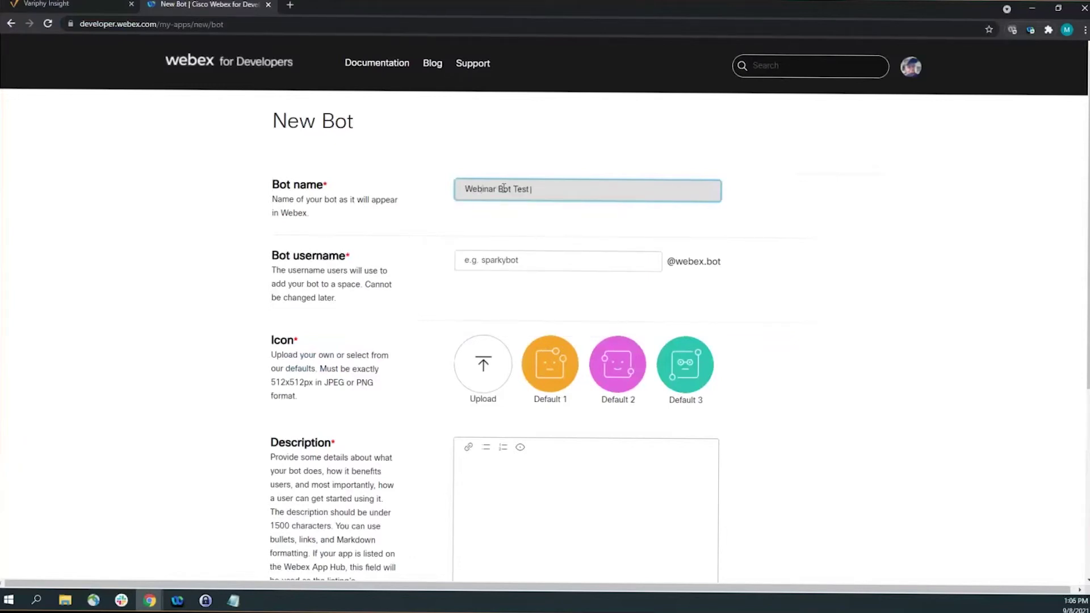
key(Tab)
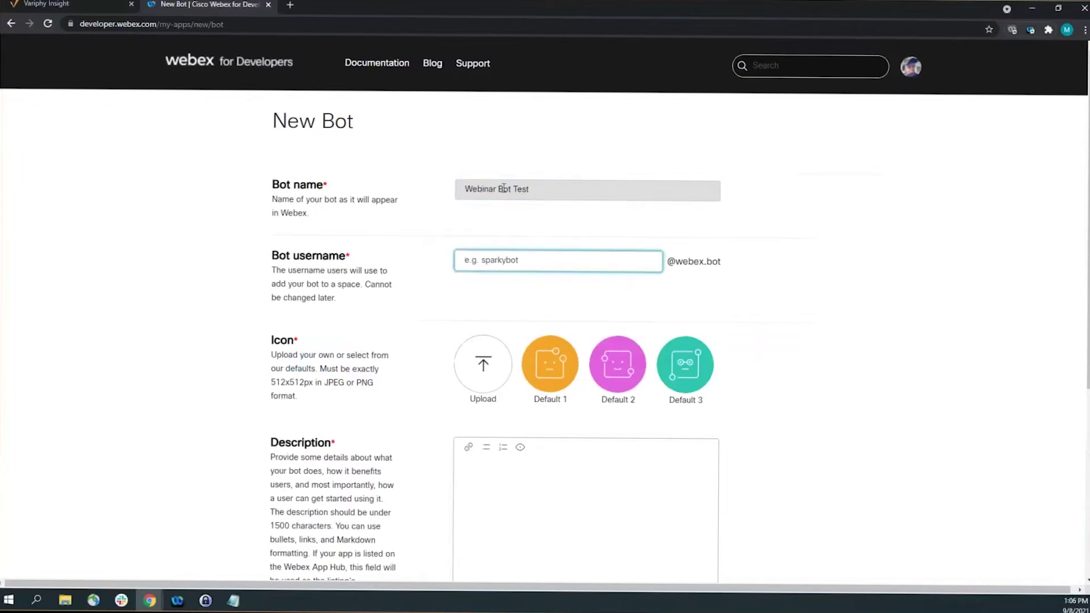
text(mikesw)
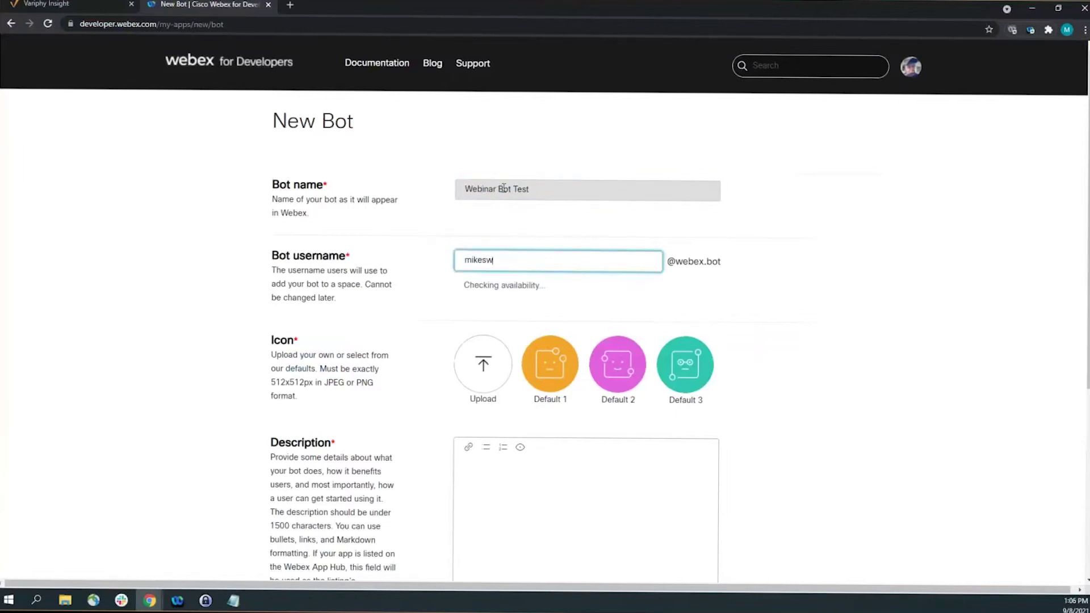
text(ebinarbot)
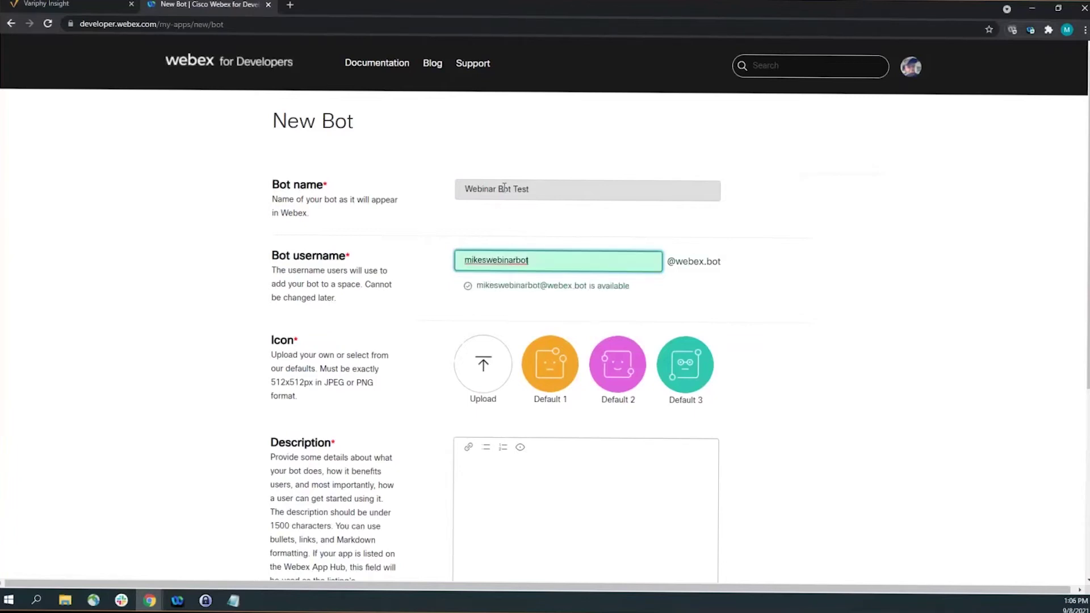
Step: Choose the Default 1 icon for the bot and enter the description "Bot for Webinar"
scroll(606, 217, down, 2)
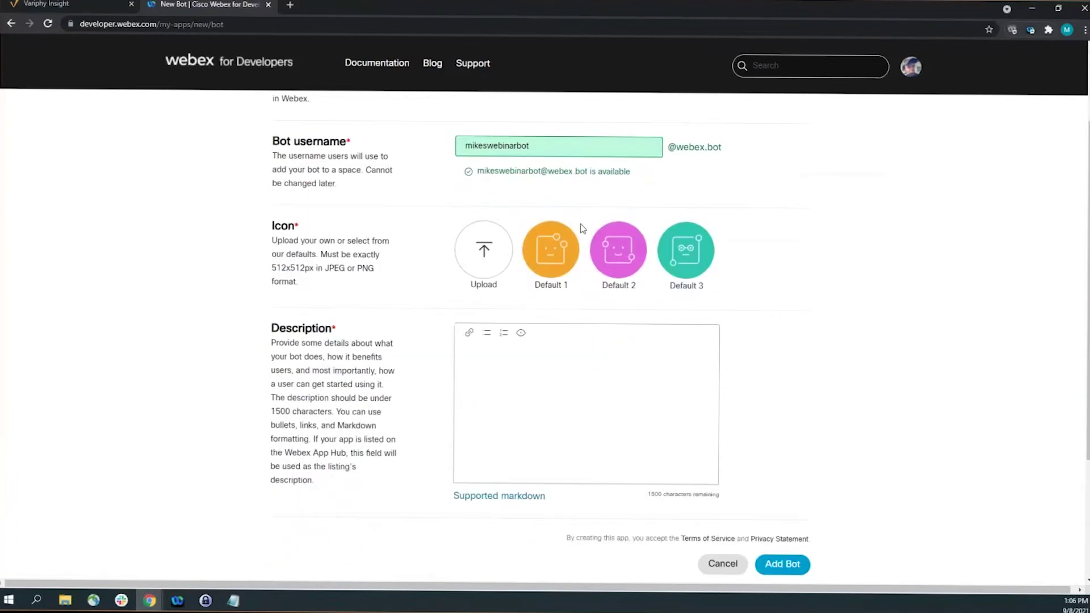
click(549, 252)
click(532, 382)
text(Bot for Wew)
key(BackSpace)
key(BackSpace)
text(ebinar)
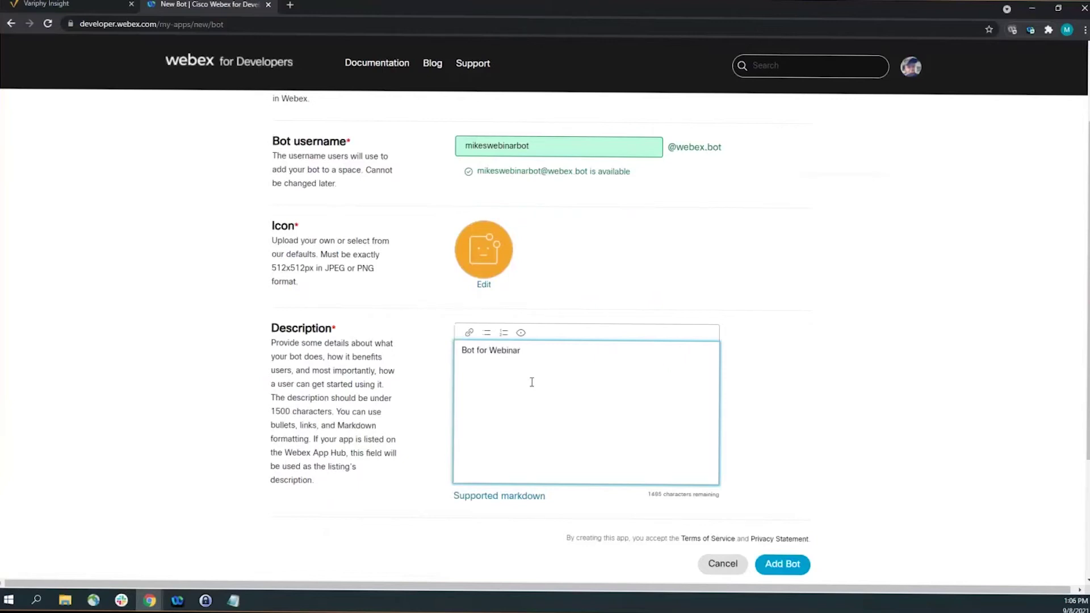
Step: Review the New Bot form and add the bot
scroll(540, 378, up, 2)
scroll(625, 369, down, 5)
click(787, 564)
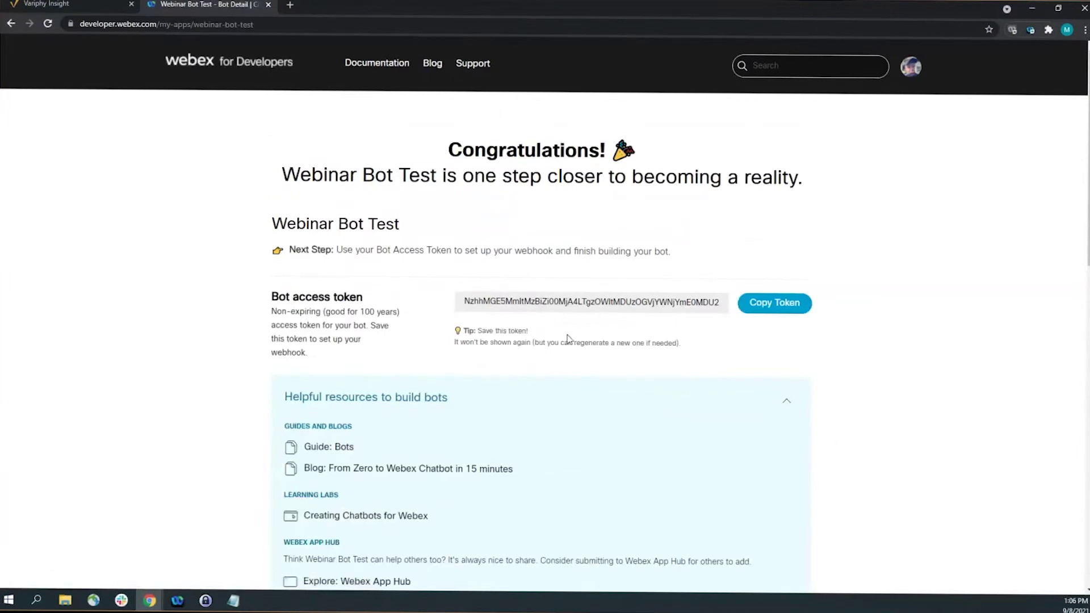
Step: Copy the new bot's access token and switch to the text editor
scroll(570, 341, down, 1)
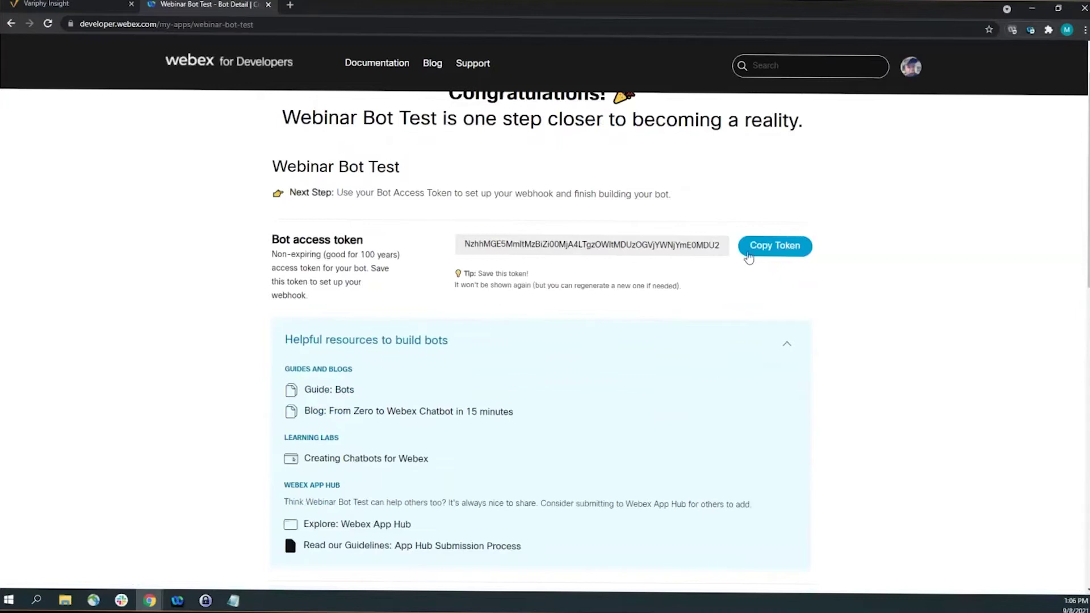
click(758, 254)
click(758, 253)
key(alt+Tab)
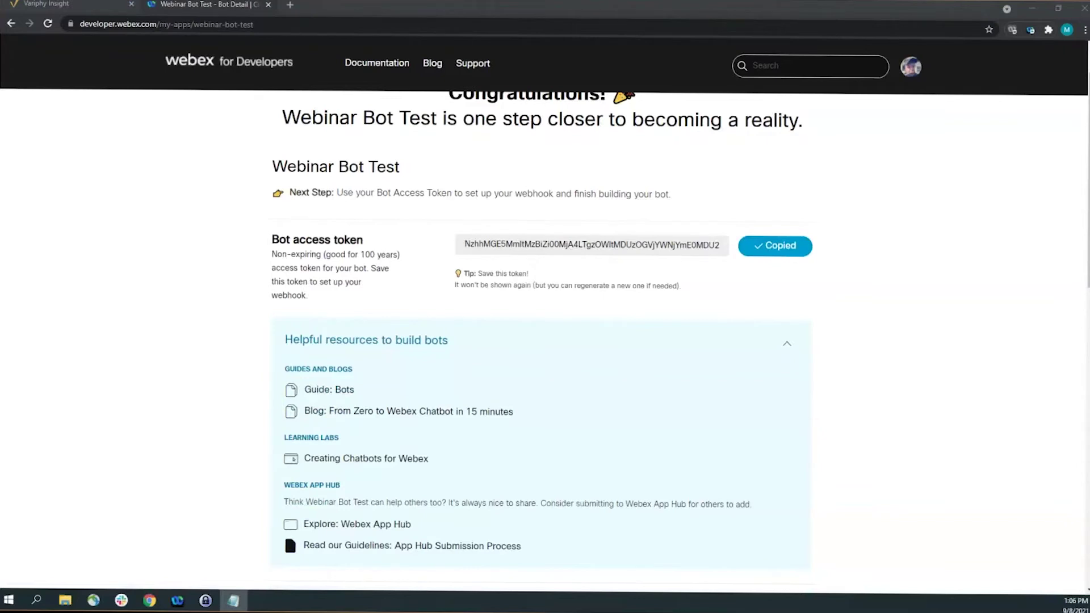
Step: Select the bot's full username on its detail page for the text editor notes, and look over the remaining bot details
scroll(503, 289, down, 7)
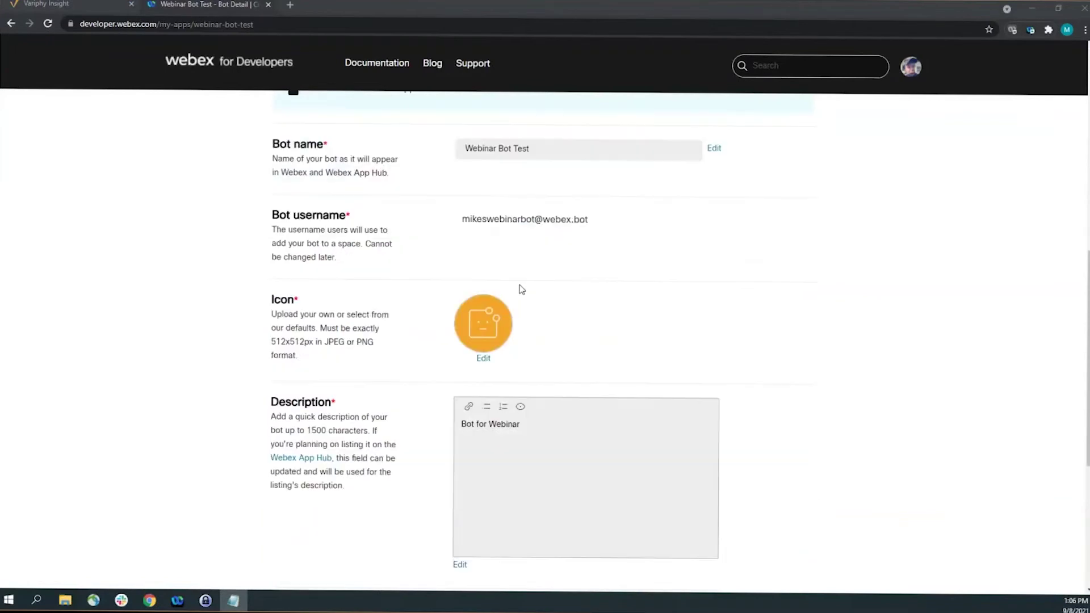
scroll(491, 236, up, 1)
drag(461, 277, 609, 287)
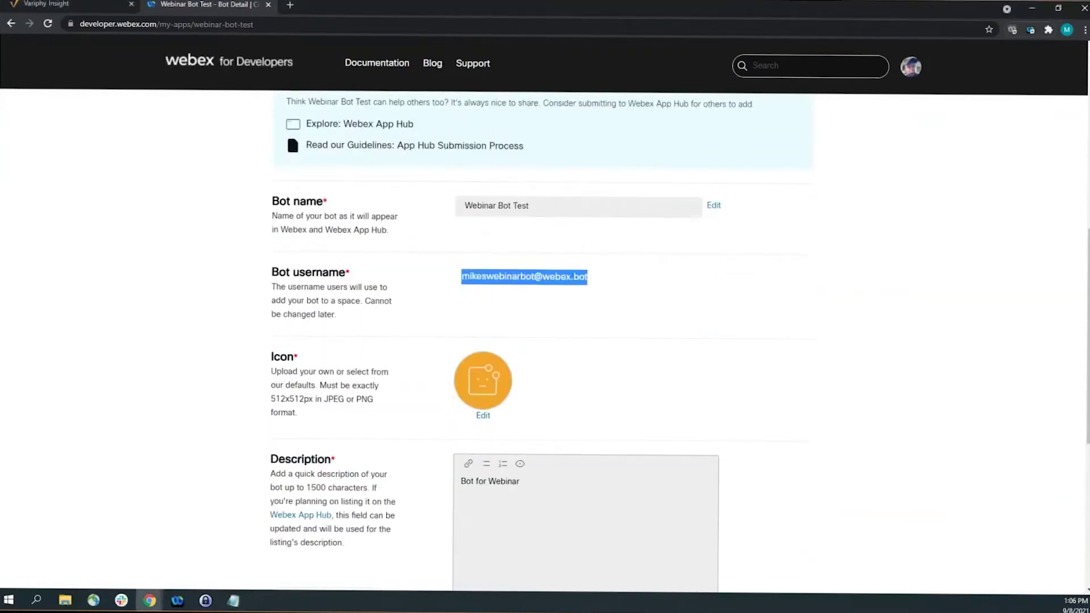
key(alt+Tab)
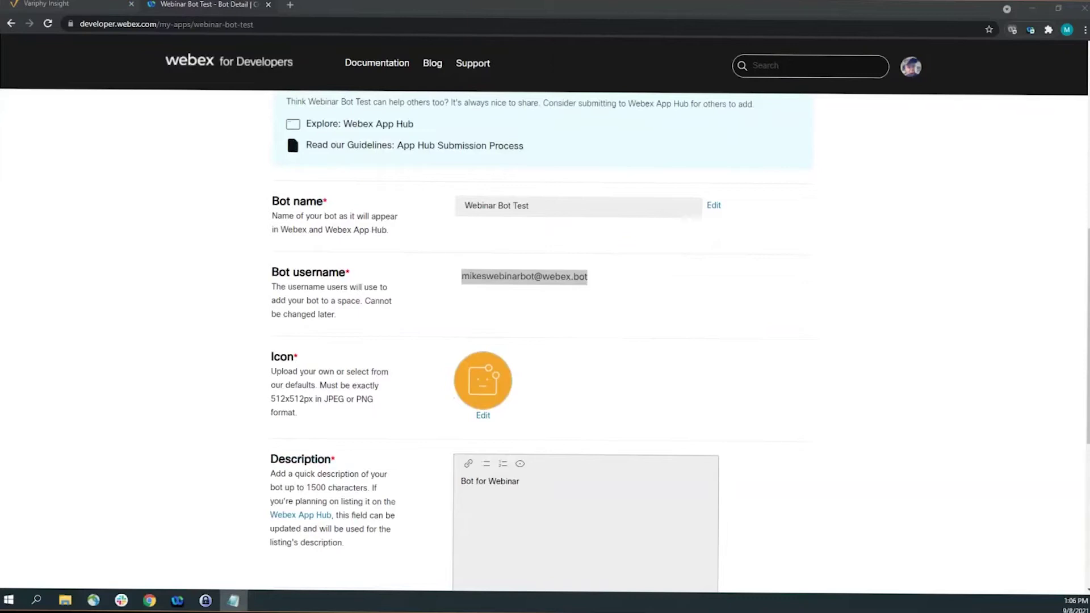
key(alt+Tab)
scroll(602, 301, down, 6)
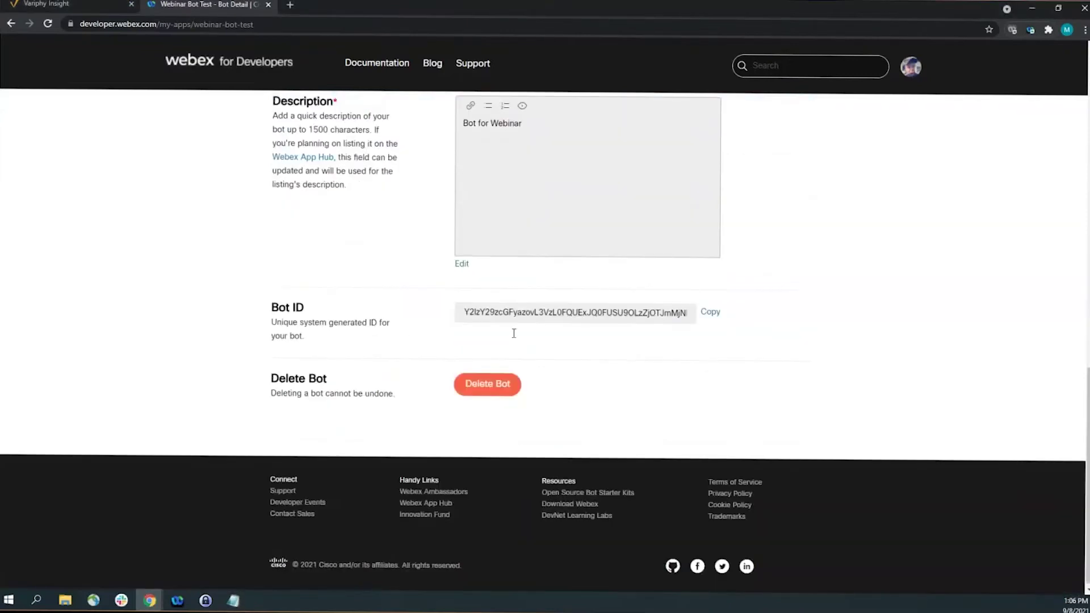
scroll(514, 333, up, 8)
Step: Switch to Variphy Insight and examine the Email and Repository delivery options for running the Sample History - 911 report
click(91, 5)
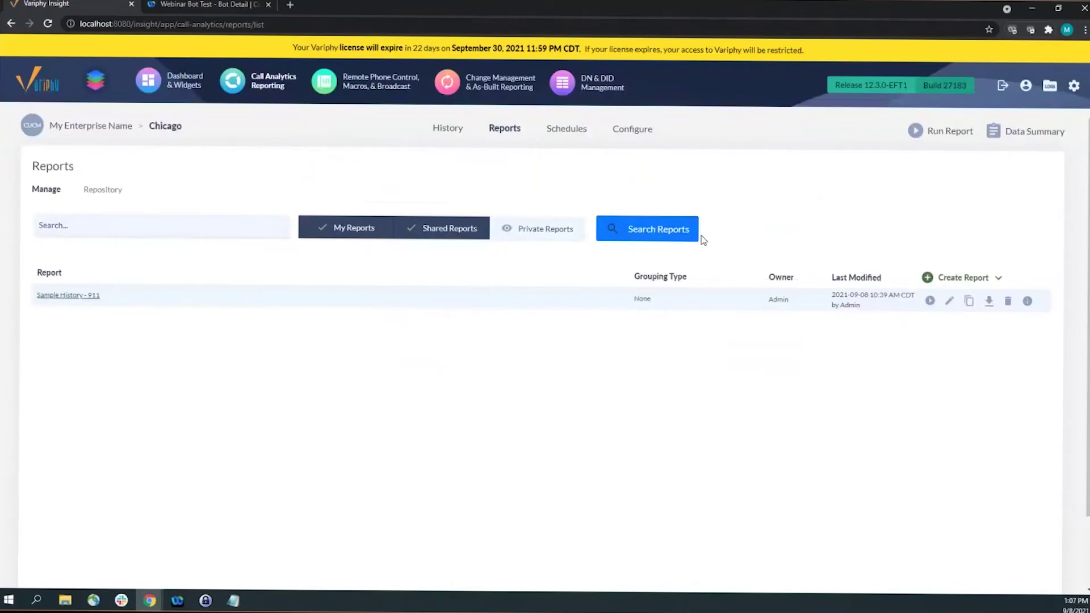
click(960, 278)
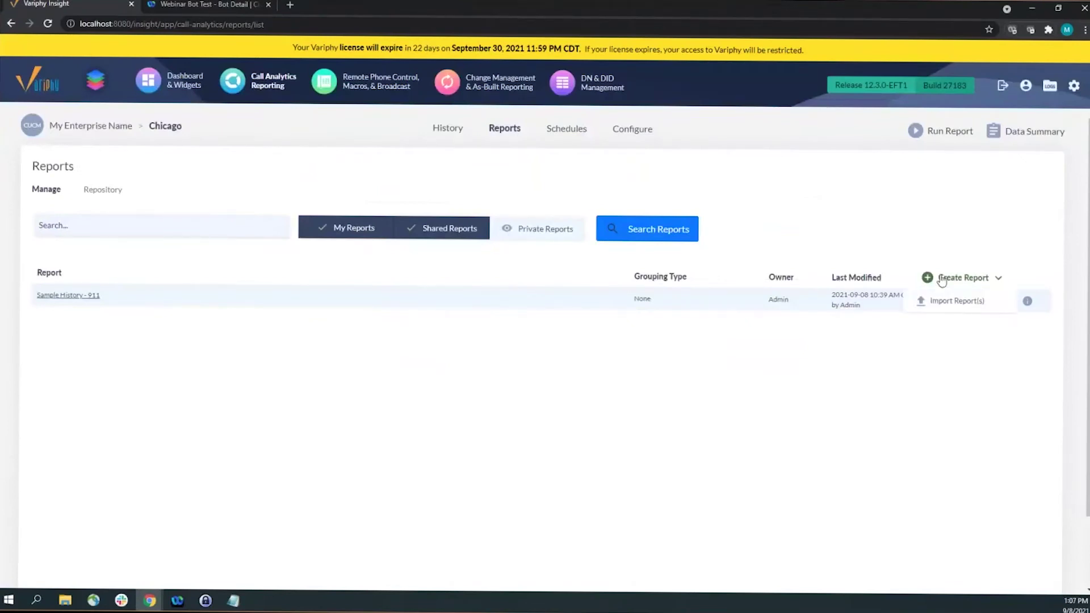
click(884, 352)
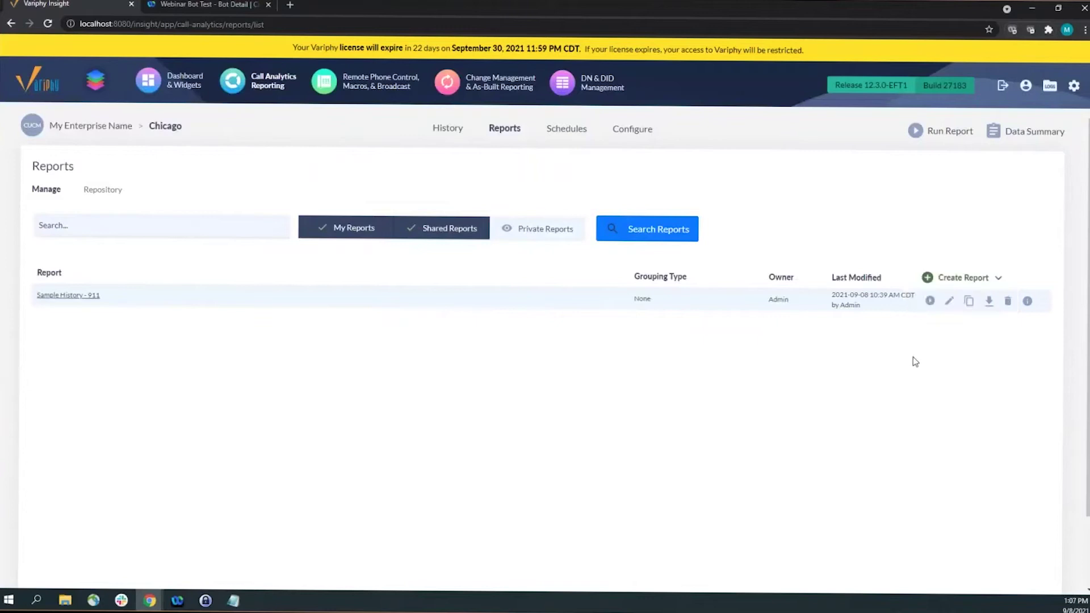
click(929, 302)
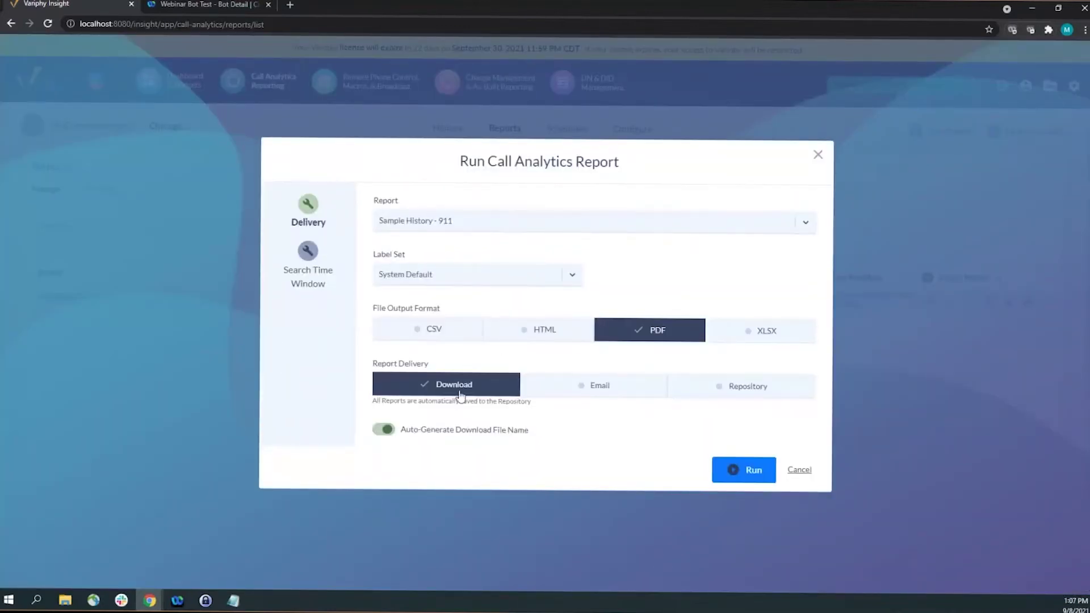
click(591, 395)
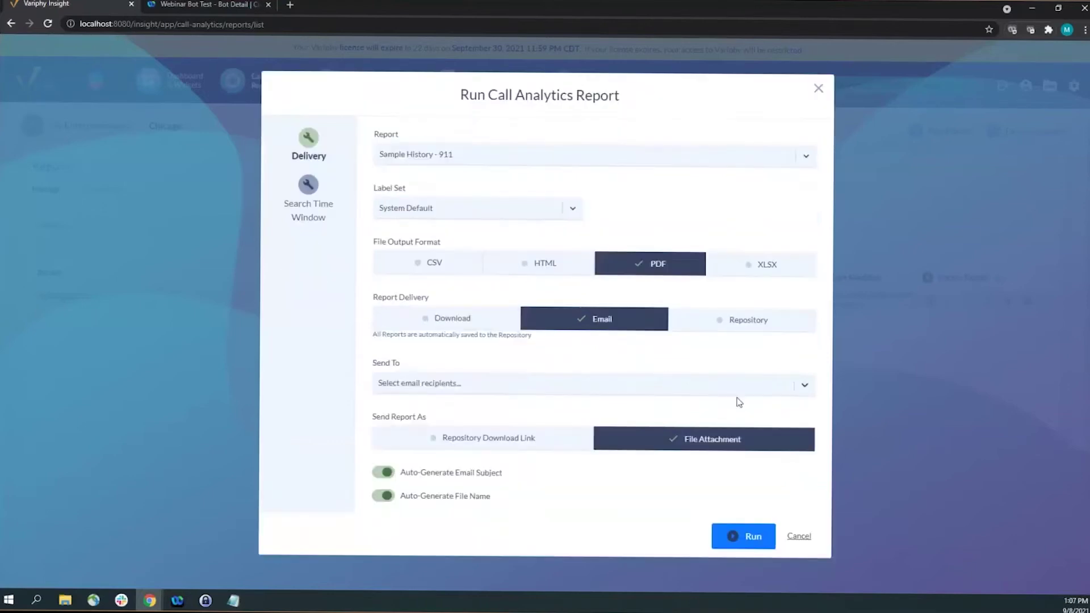
click(731, 325)
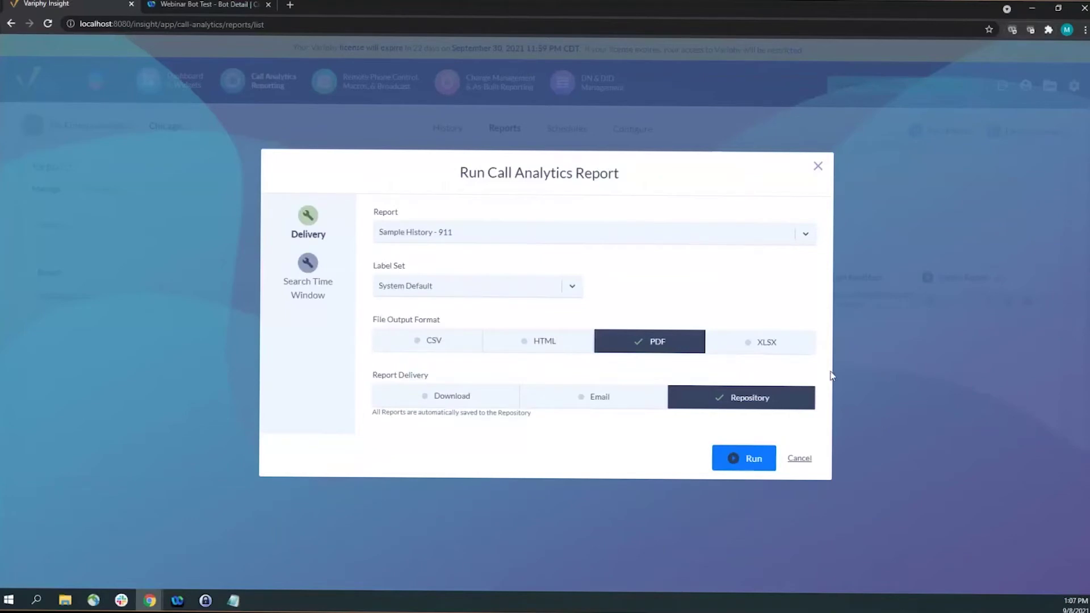
click(817, 166)
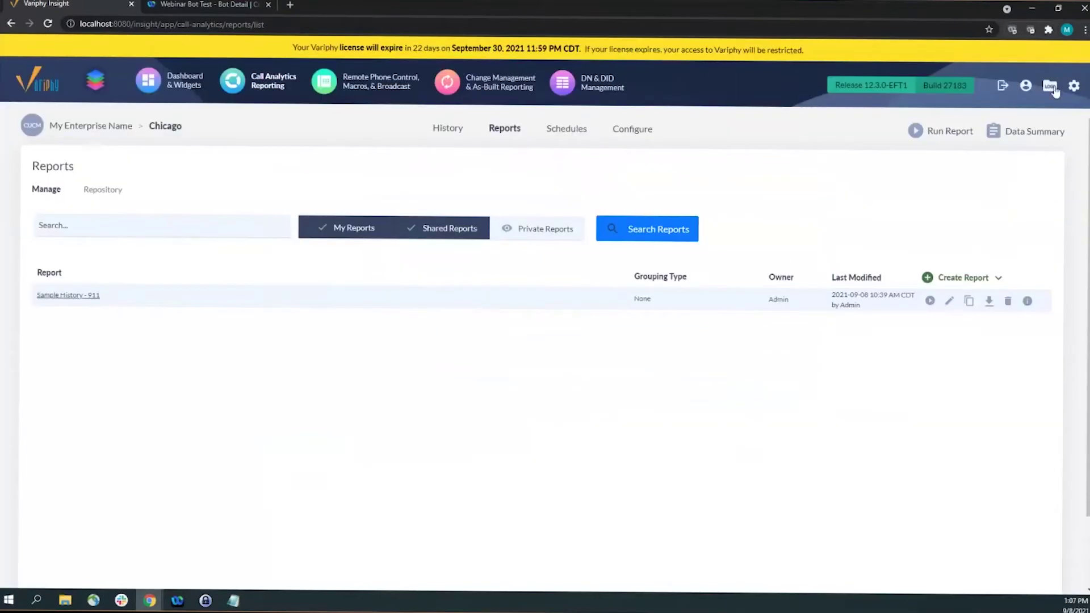
Step: Start creating a Webex bot in Variphy's Chat Bots notification and delivery settings
click(1074, 88)
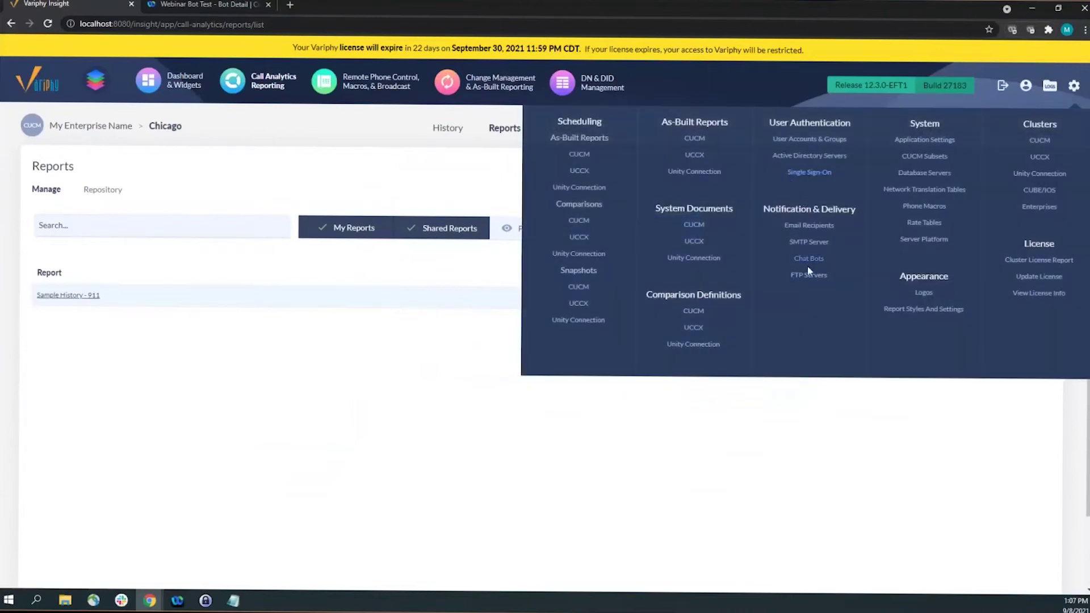
click(807, 262)
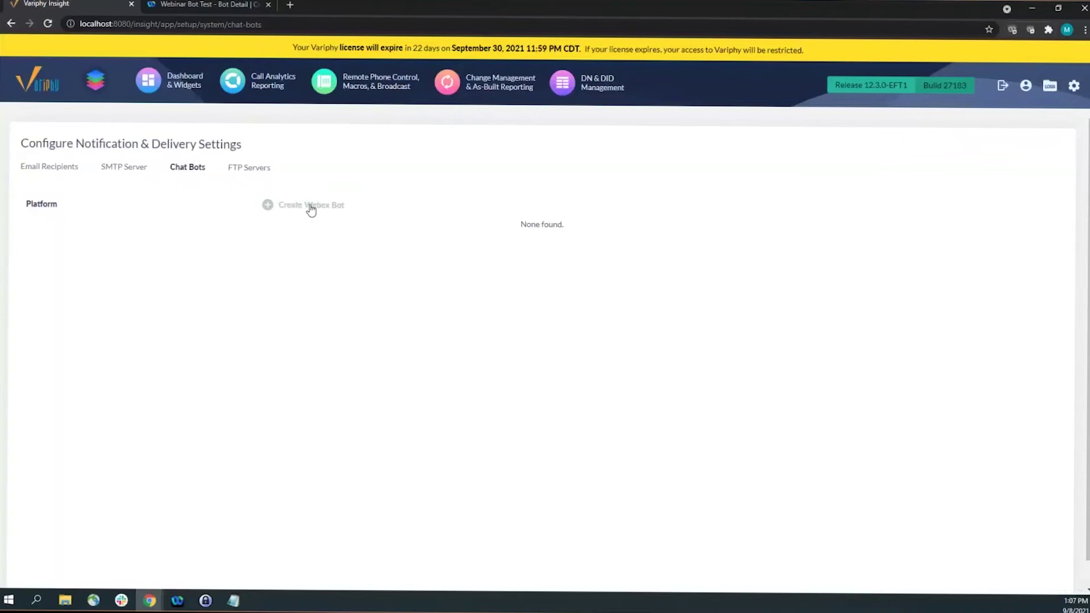
click(302, 210)
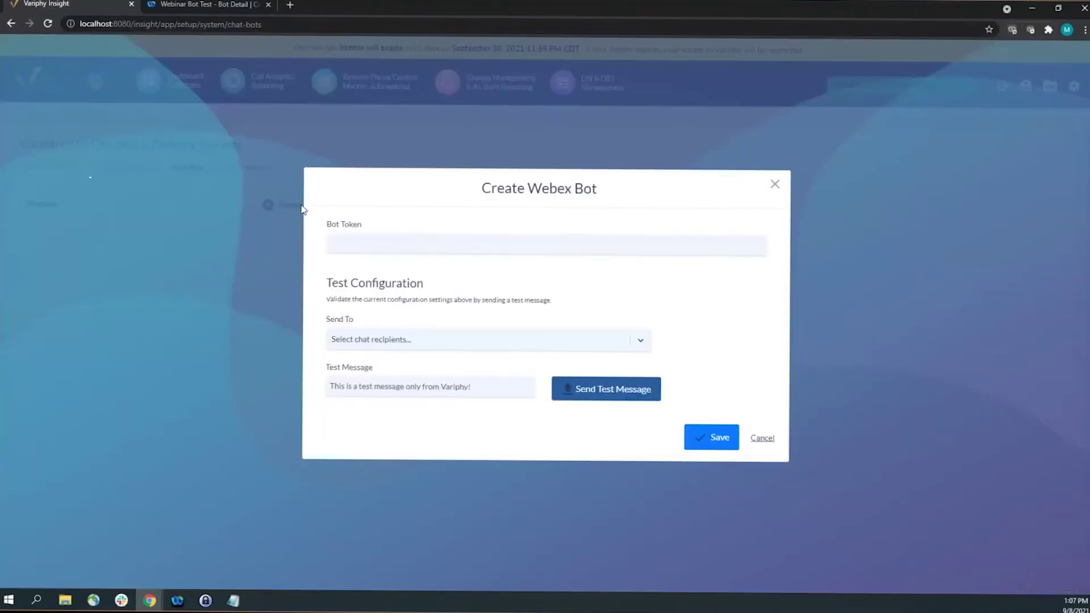
Step: Paste the saved bot access token into the Bot Token field of the new Webex bot
click(366, 243)
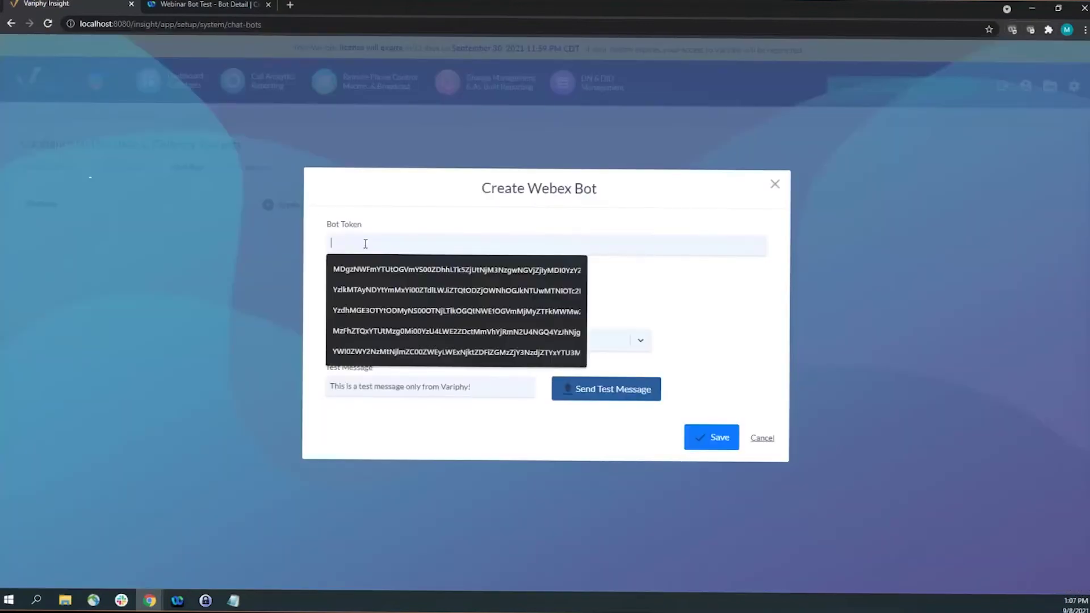
click(412, 207)
key(alt+Tab)
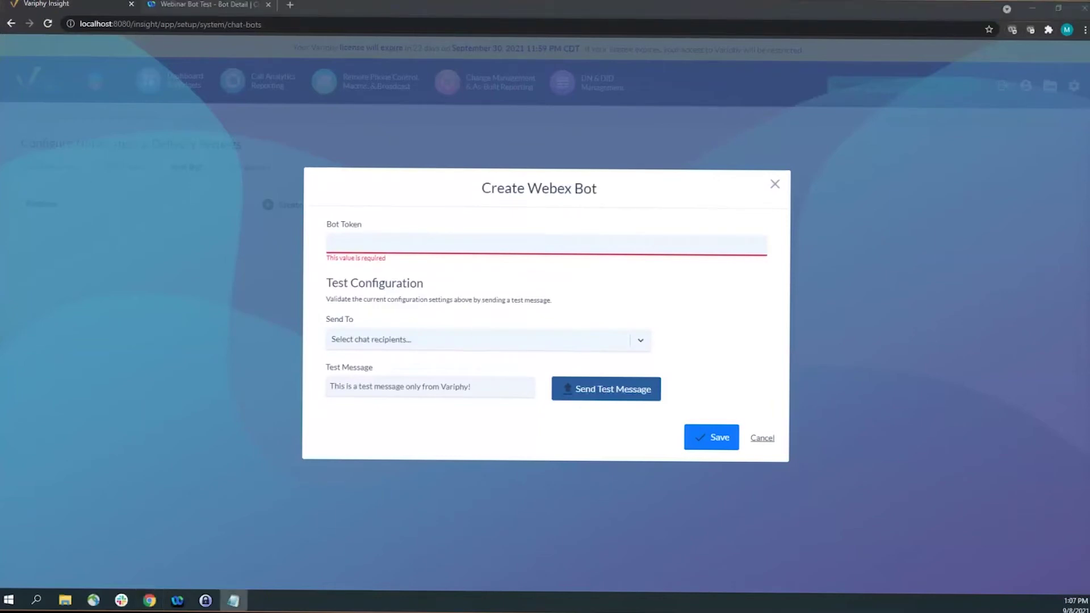
click(414, 238)
key(ctrl+v)
click(418, 219)
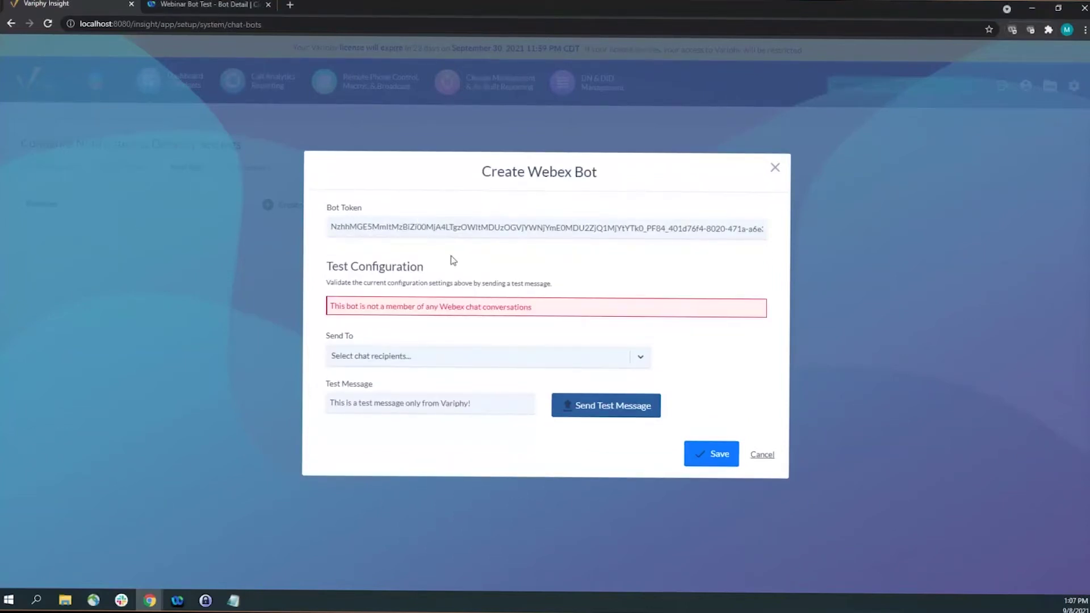
Step: Check the membership notice and the available test recipients for the new Webex bot, and save the bot
drag(331, 307, 544, 321)
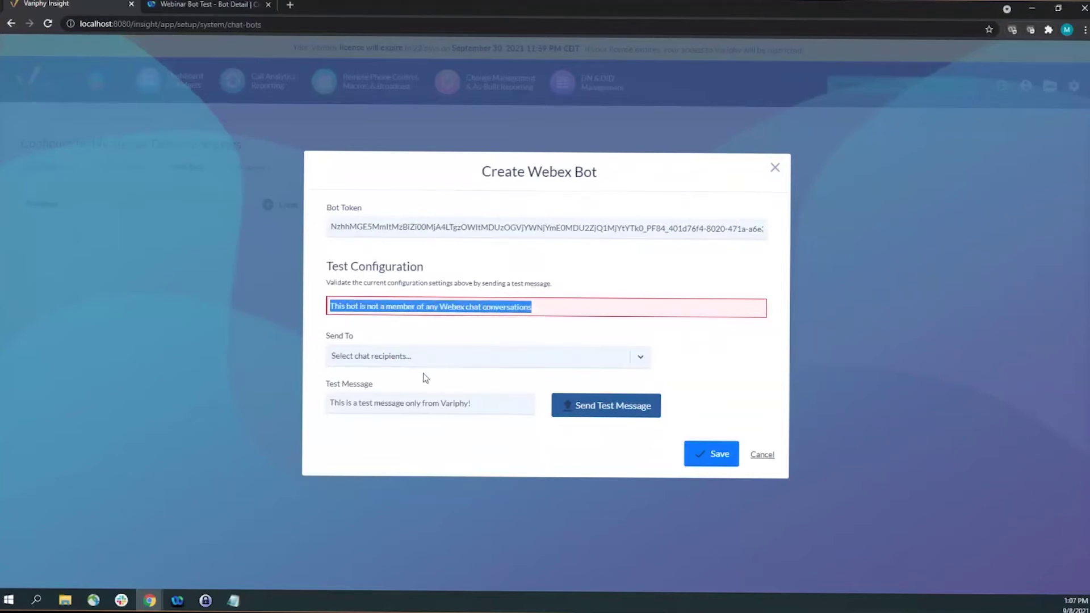
click(423, 362)
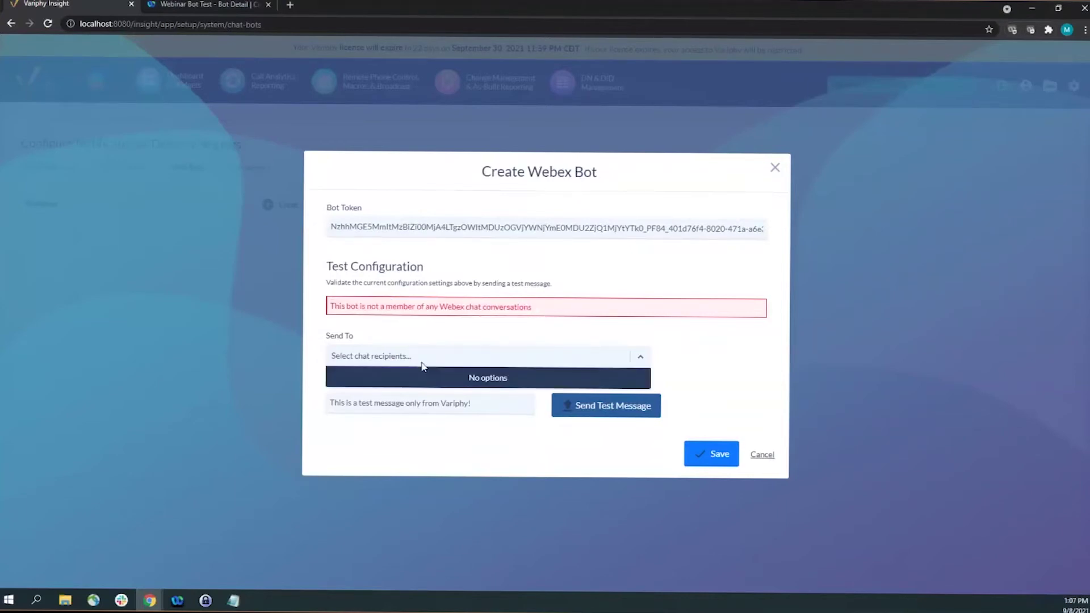
click(386, 362)
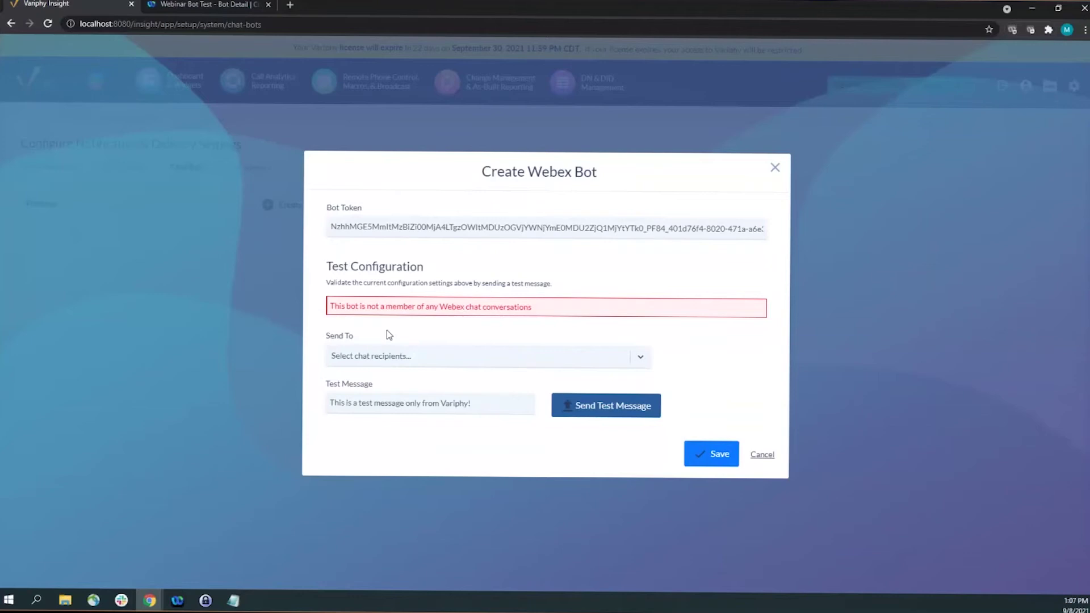
click(714, 457)
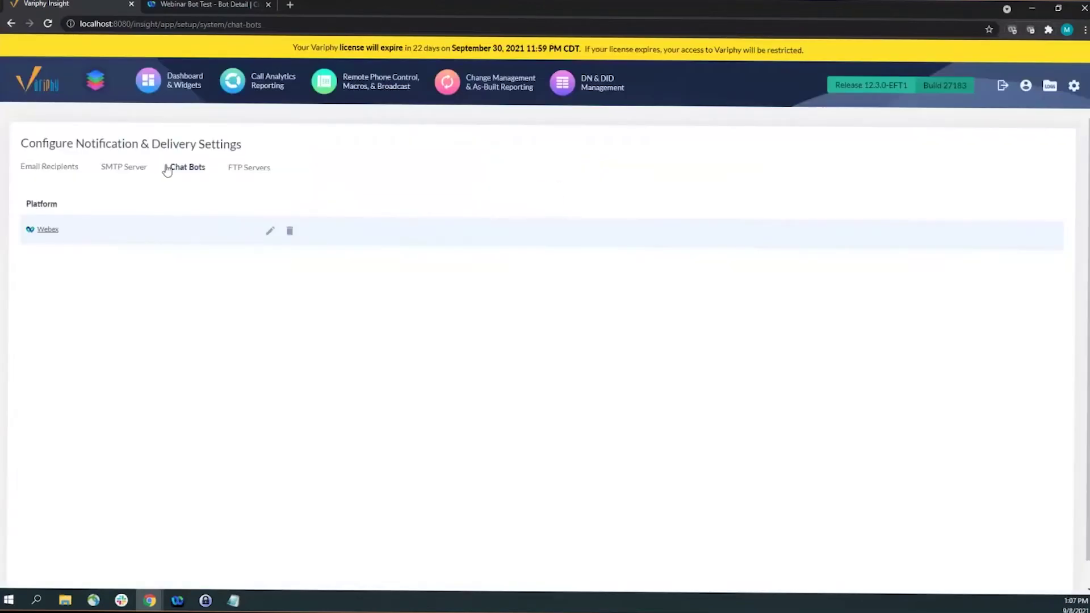
Step: Reopen the saved Webex bot for editing and check its available chat recipients
click(268, 233)
click(437, 355)
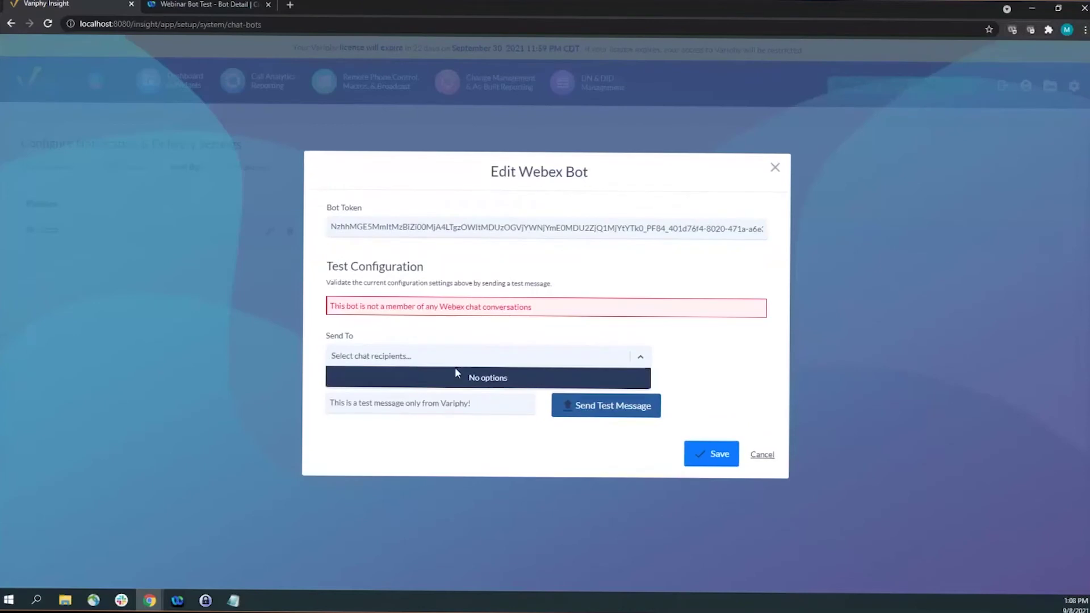
click(453, 327)
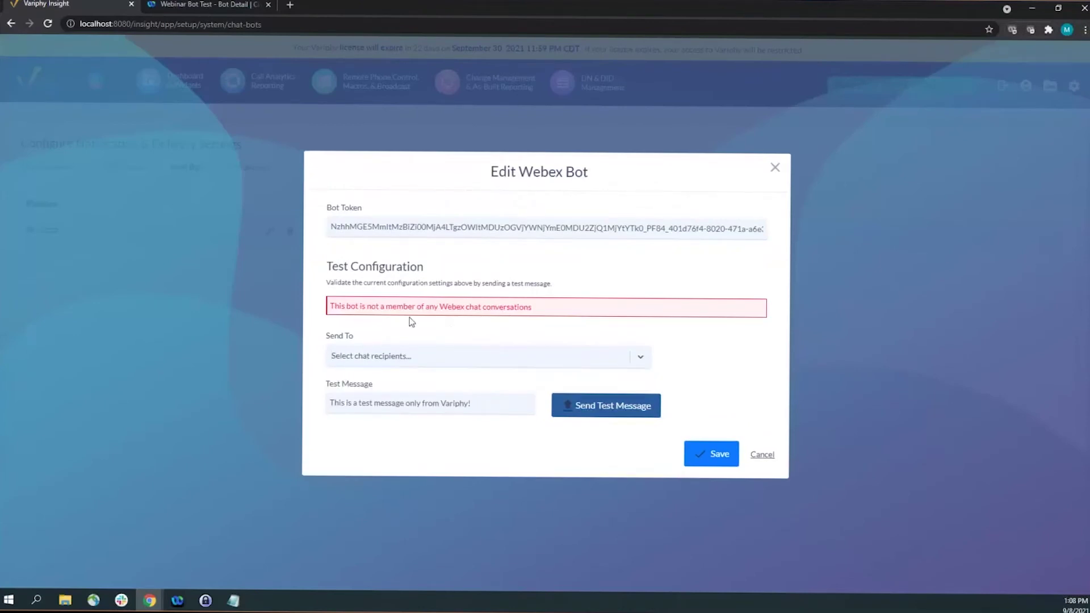
Step: Switch to the Webex app, view the IT Report Delivery space, and bring the whole window into view
click(178, 603)
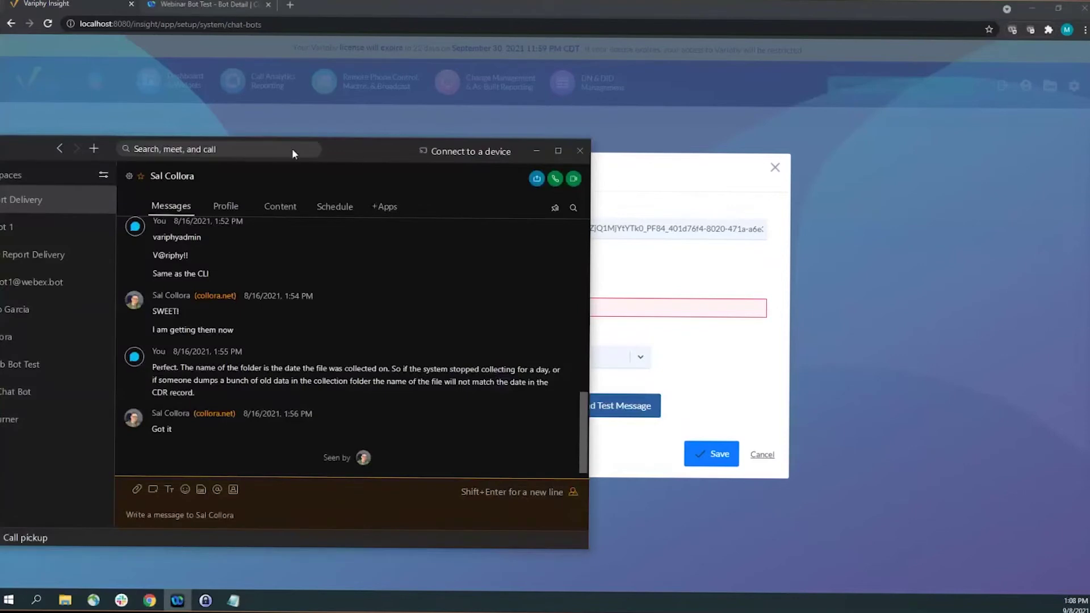
drag(292, 149, 312, 149)
click(114, 149)
click(26, 200)
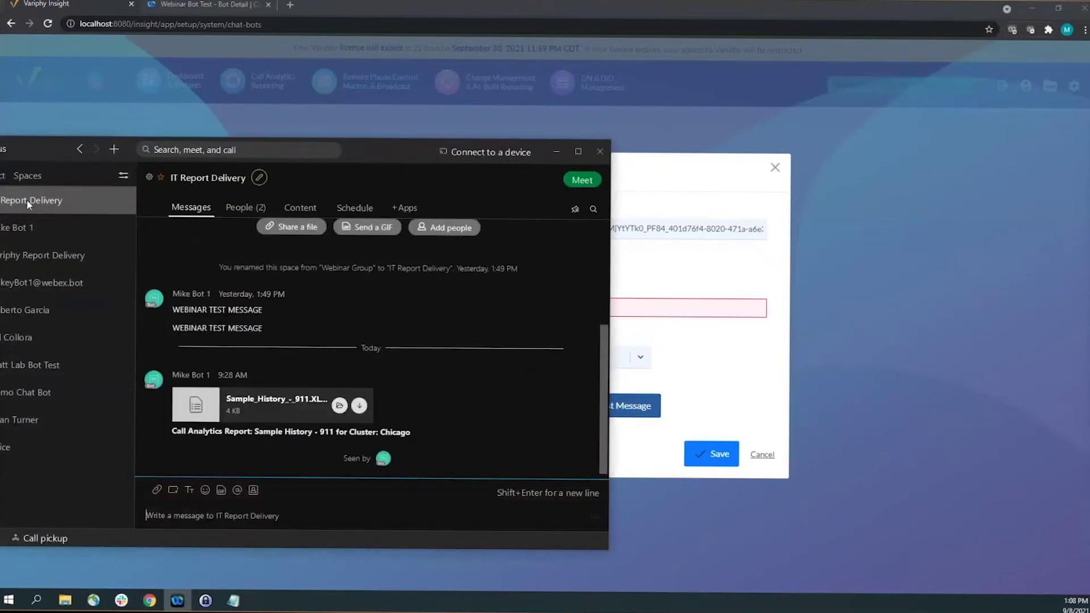
click(114, 149)
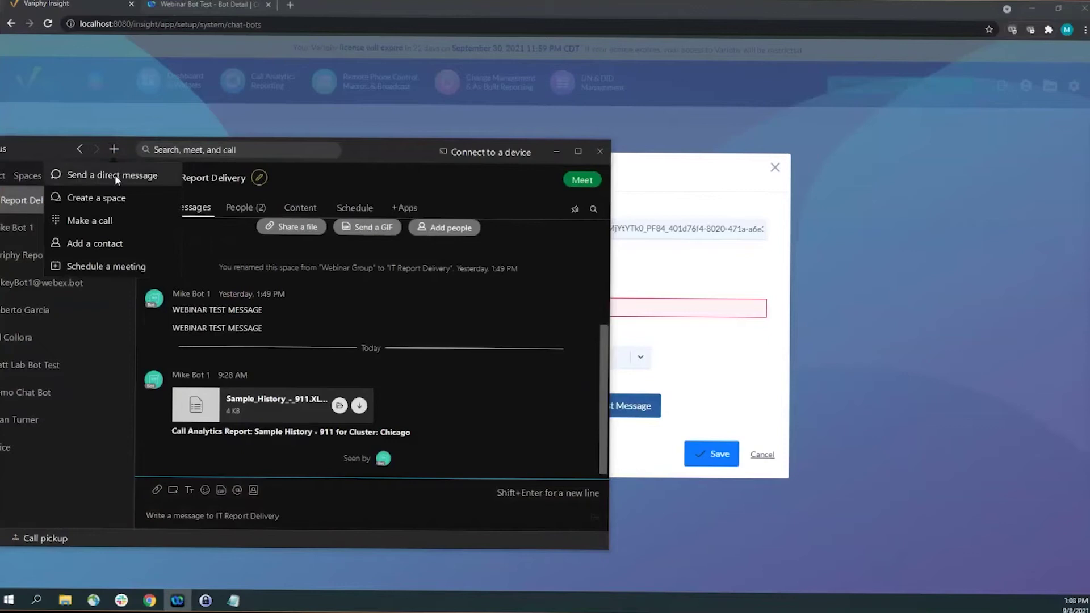
drag(446, 147, 524, 146)
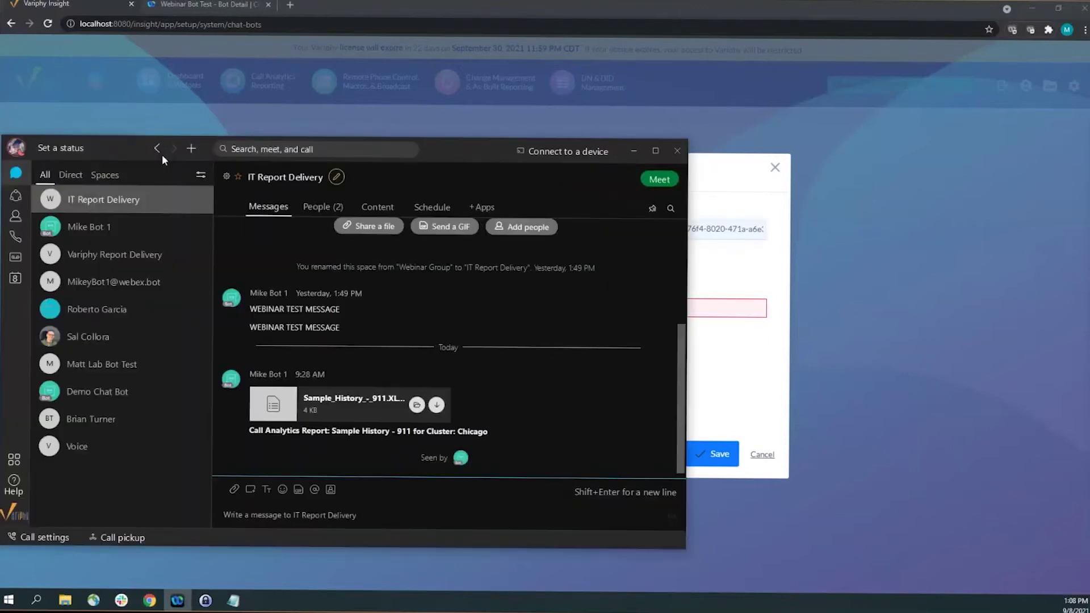
Step: Start a direct conversation with the new bot using its copied username, and send it the message "Test"
click(191, 148)
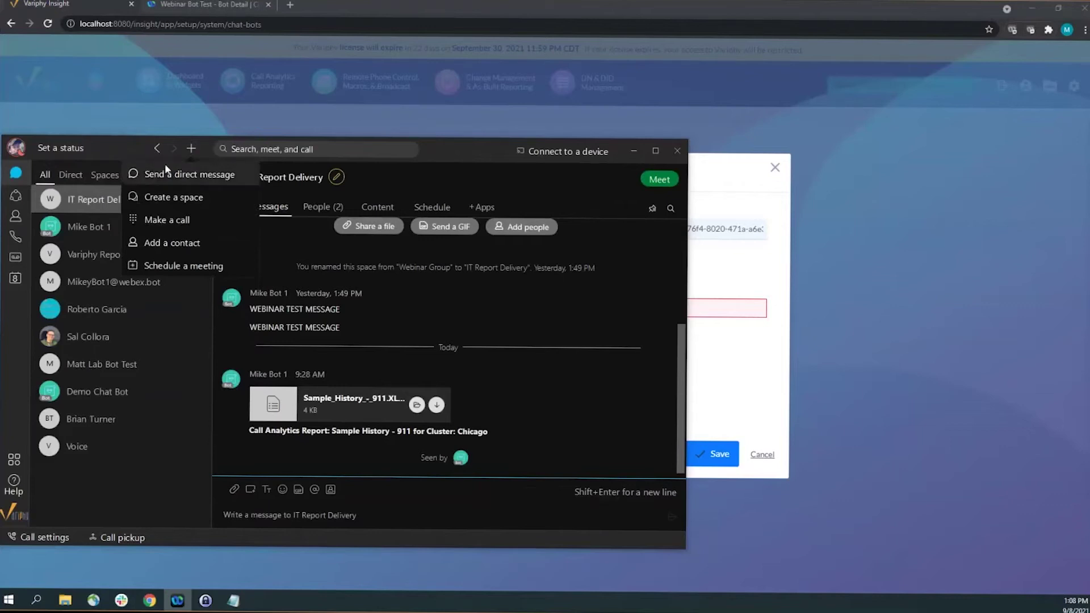
click(182, 173)
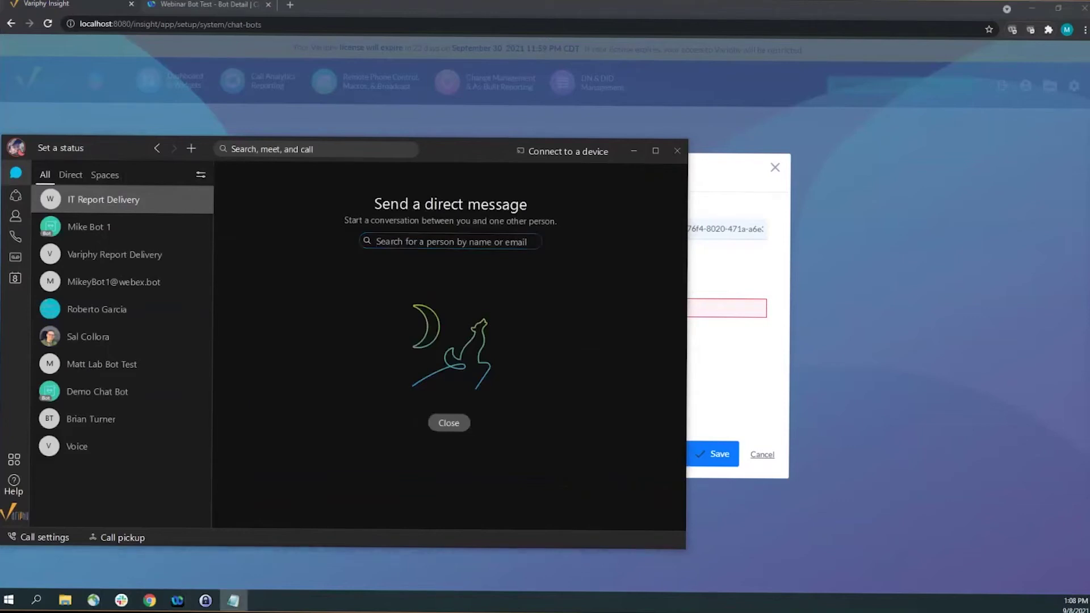
click(444, 239)
key(ctrl+v)
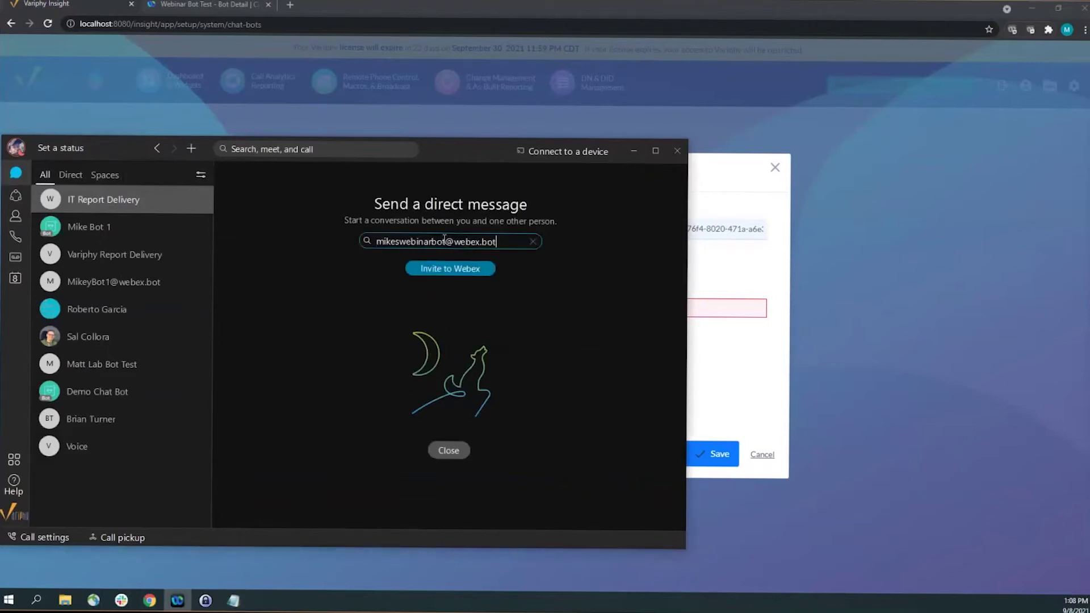
click(454, 267)
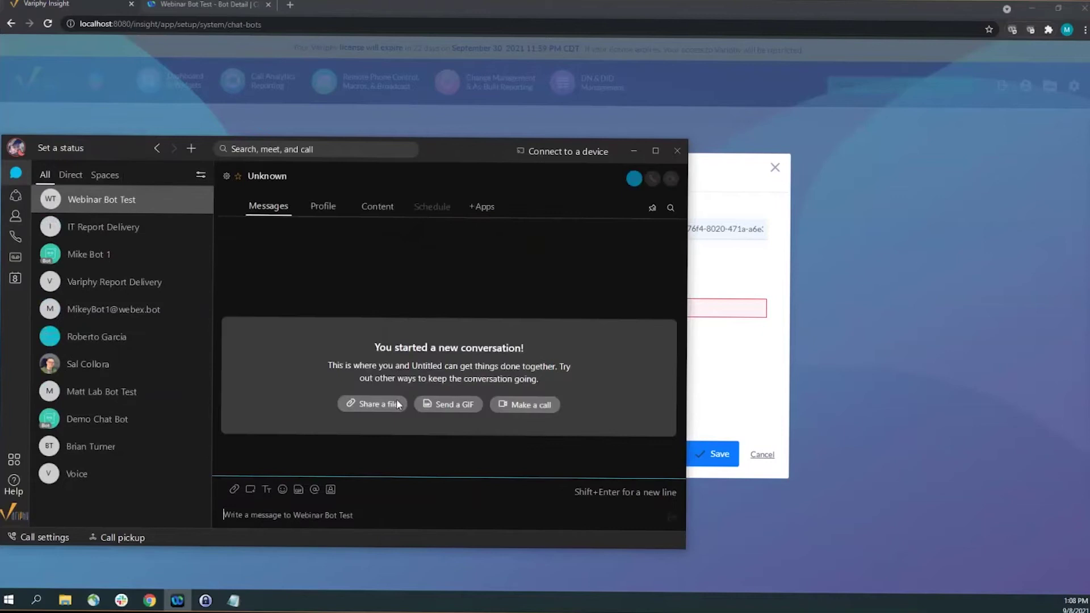
text(Test)
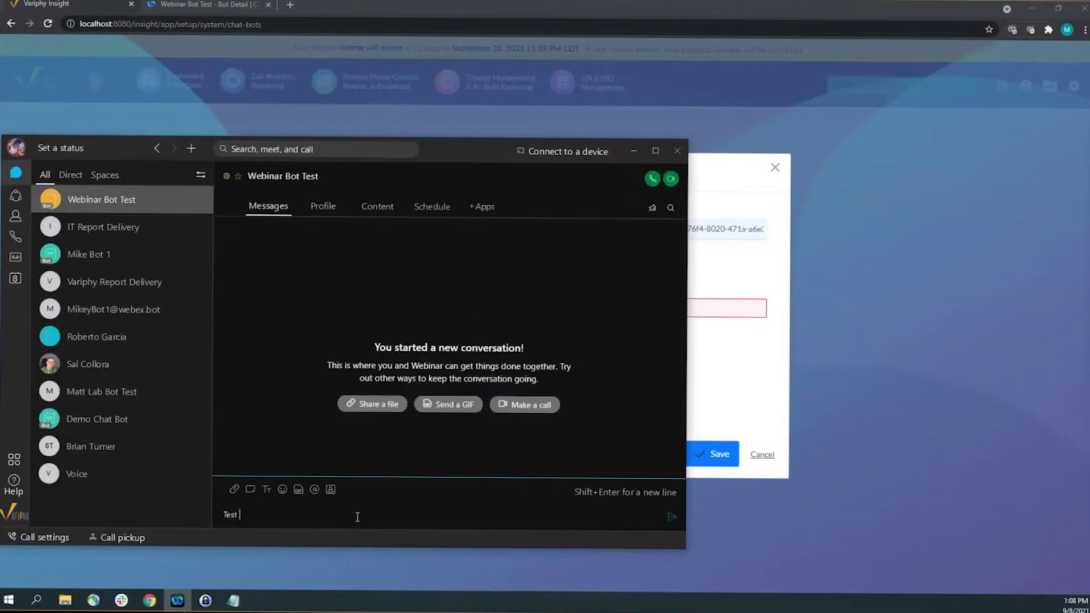
key(Return)
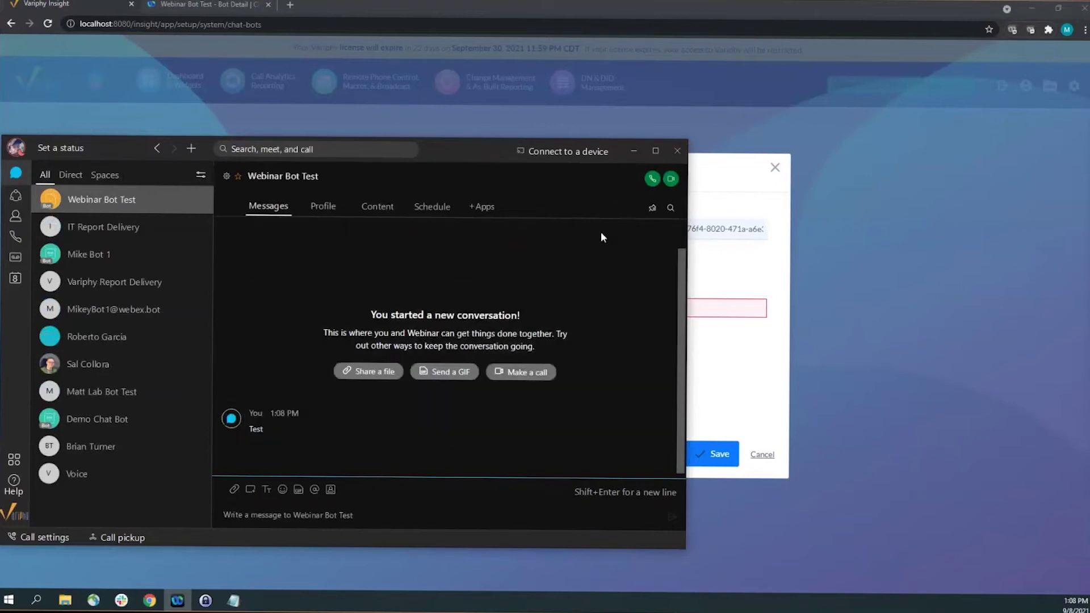
Step: Create a group space with the bot's copied username as the space name
click(193, 148)
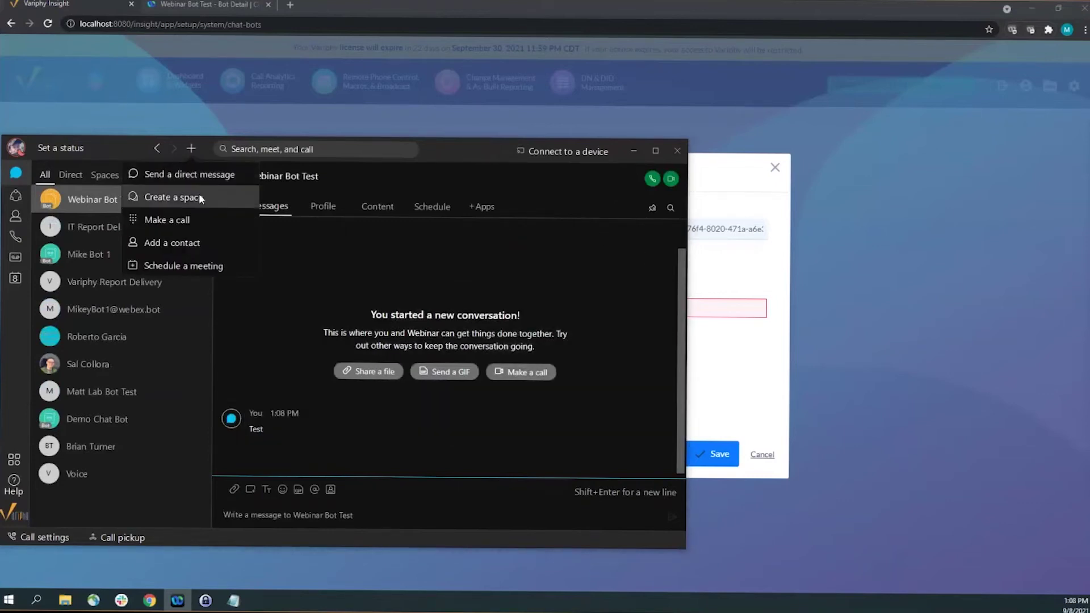
click(199, 195)
key(ctrl+v)
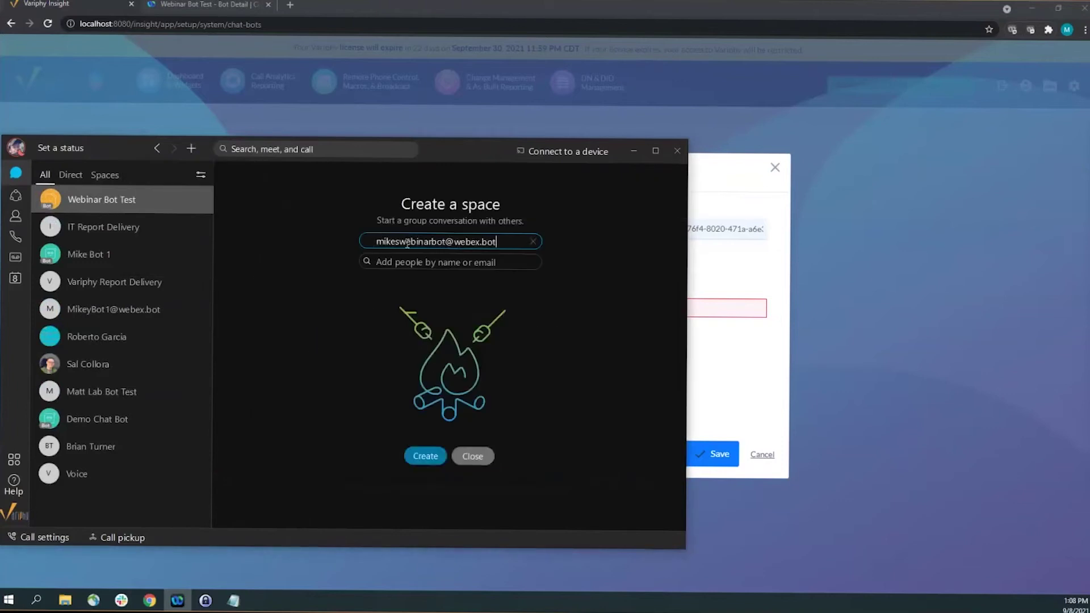
key(Return)
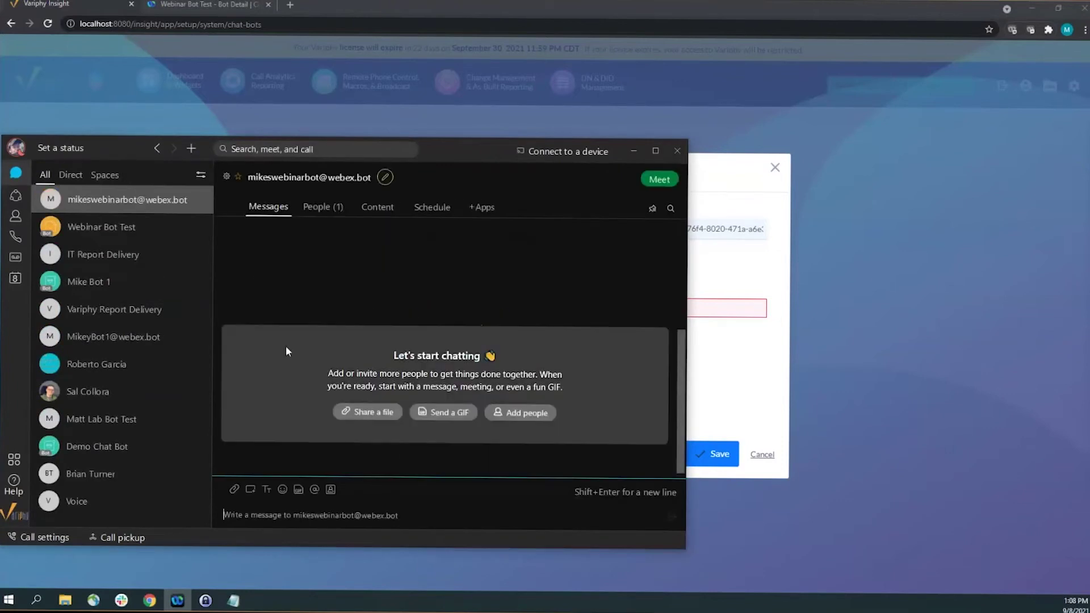
Step: Start another group space and add the new bot as a member using its copied username
click(193, 149)
click(86, 177)
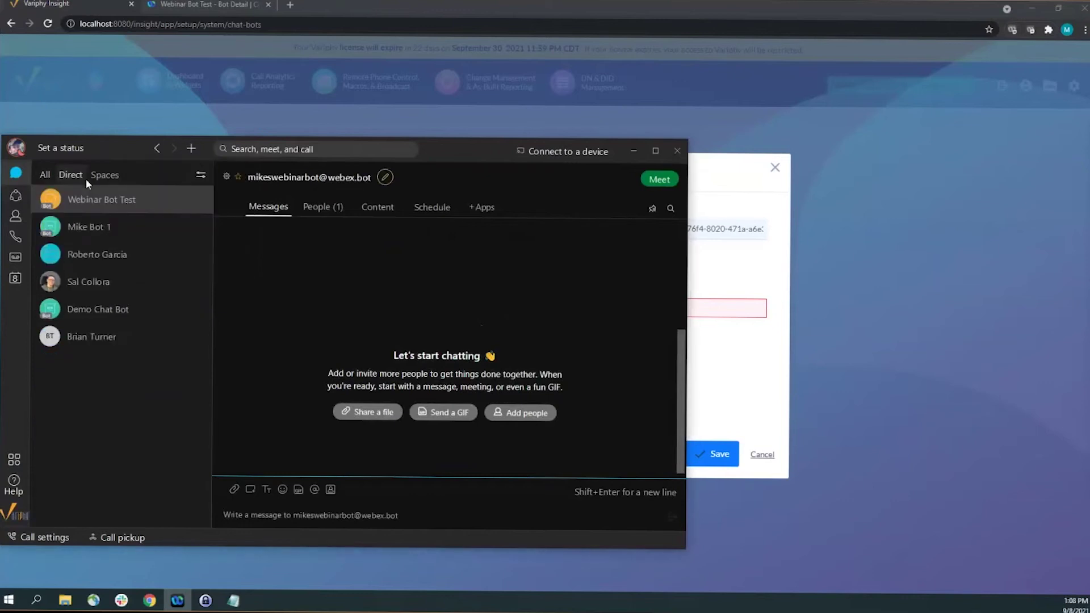
click(185, 154)
click(213, 193)
click(442, 262)
key(ctrl+v)
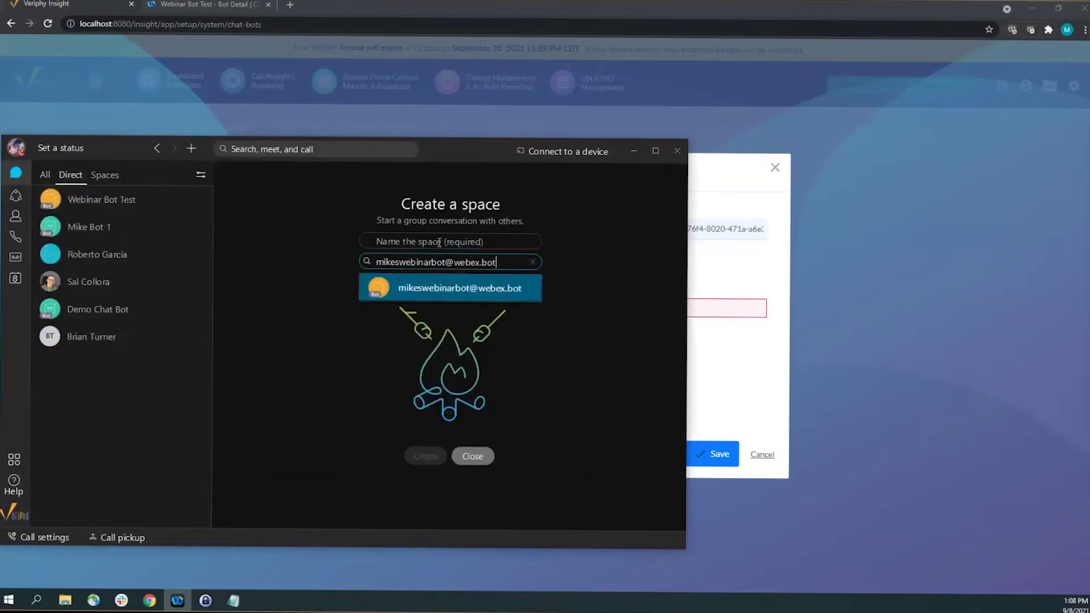
click(497, 287)
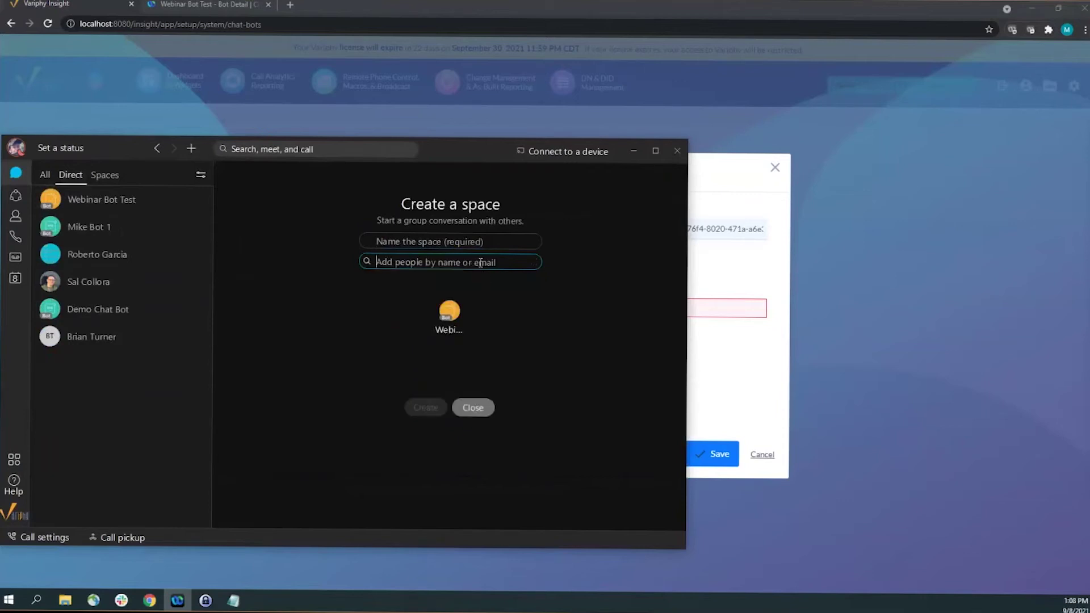
Step: Add a colleague by e-mail to the new space, name it "Webinar Chat", and create it
text(matt@)
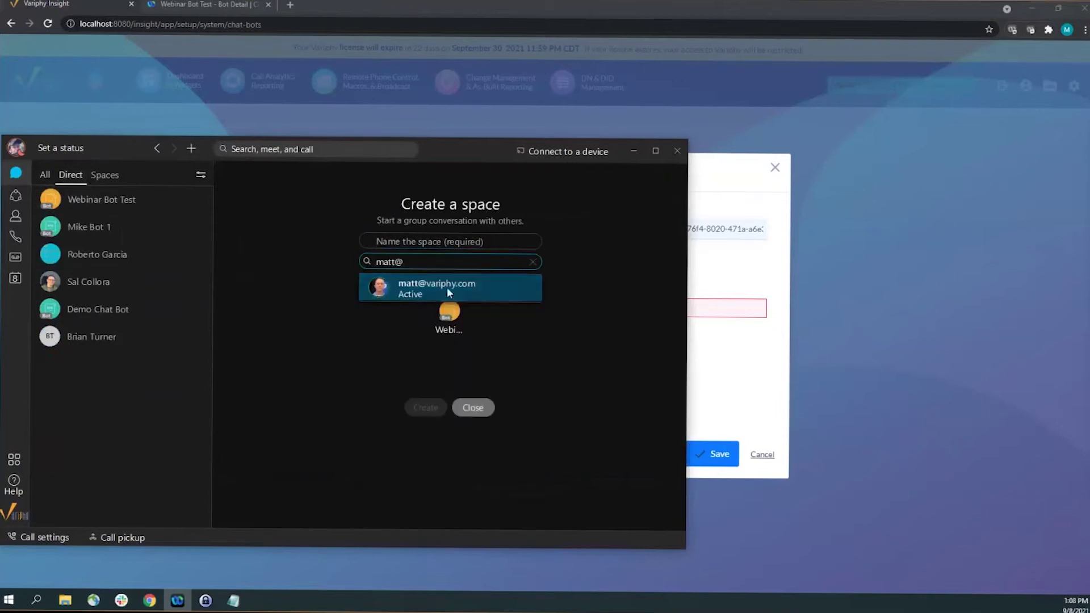
click(448, 287)
click(433, 247)
text(Webi)
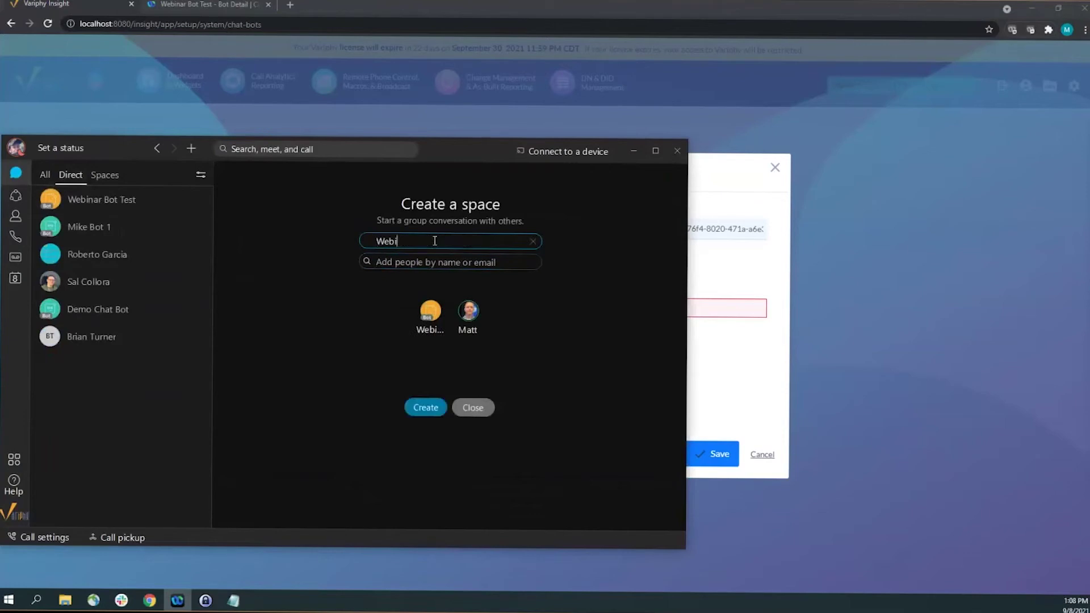
text(nar Chat)
click(429, 407)
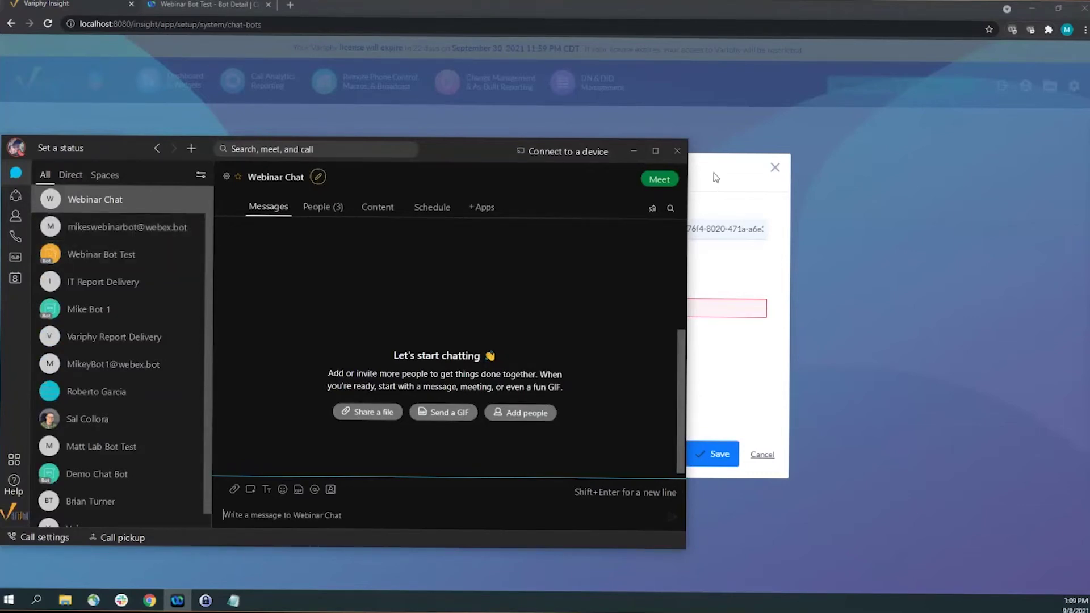
Step: Switch back to Variphy, cancel the open bot editor, and reopen the Webex bot to refresh its chat recipients
click(728, 192)
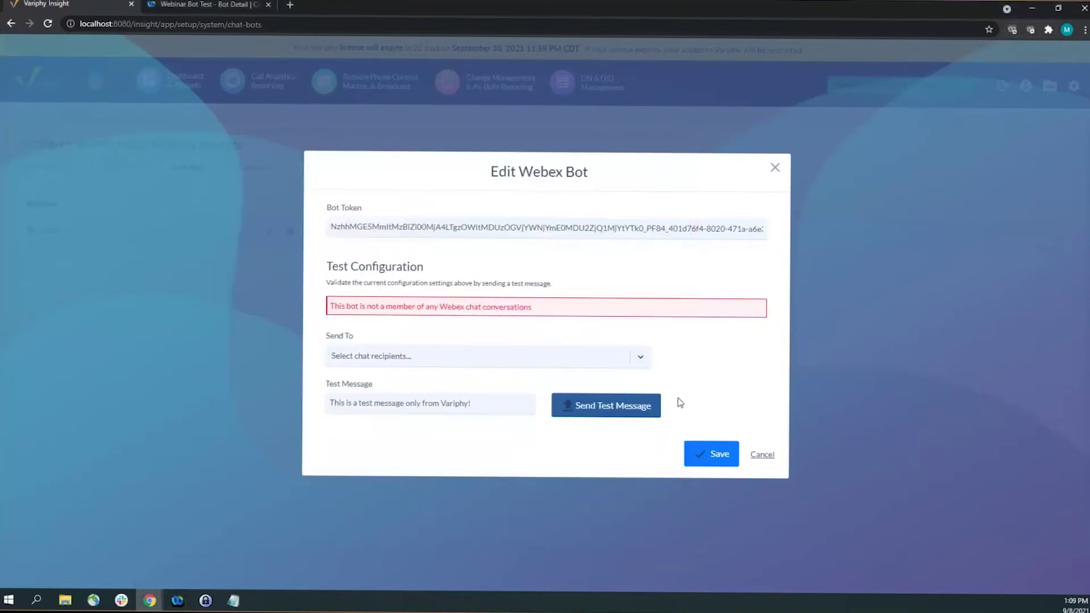
click(761, 455)
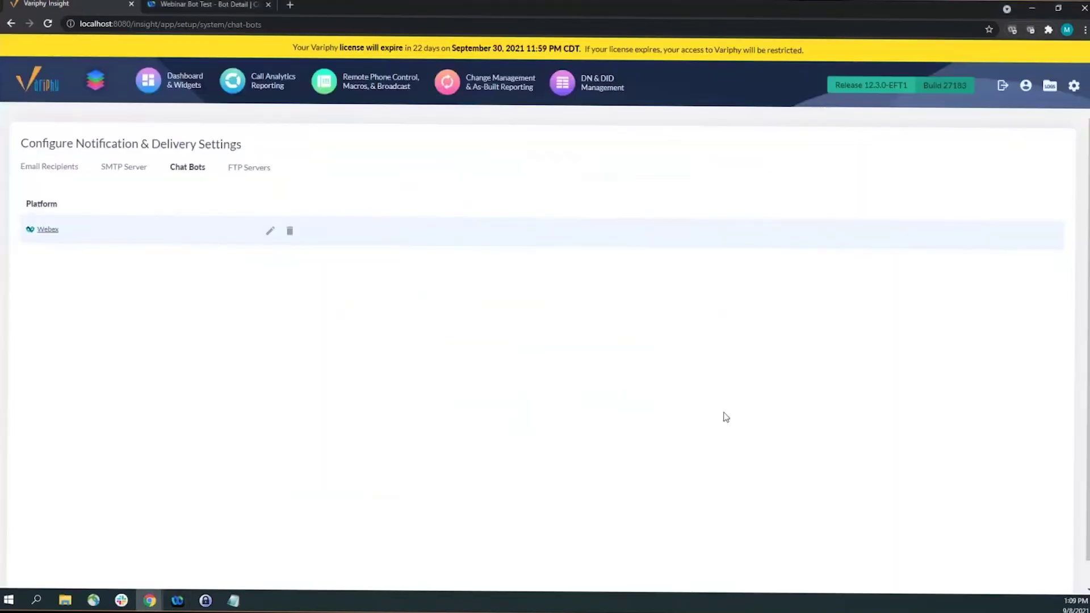
click(273, 235)
Step: Send the default test message from the bot to the individual user and the Webinar Chat space
click(470, 341)
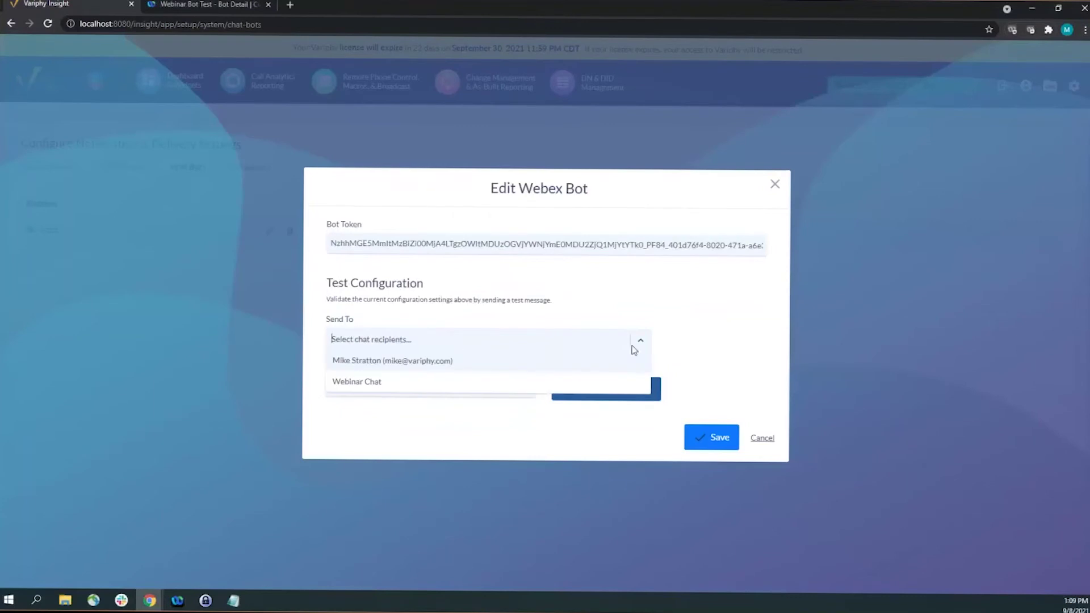
click(397, 363)
click(506, 343)
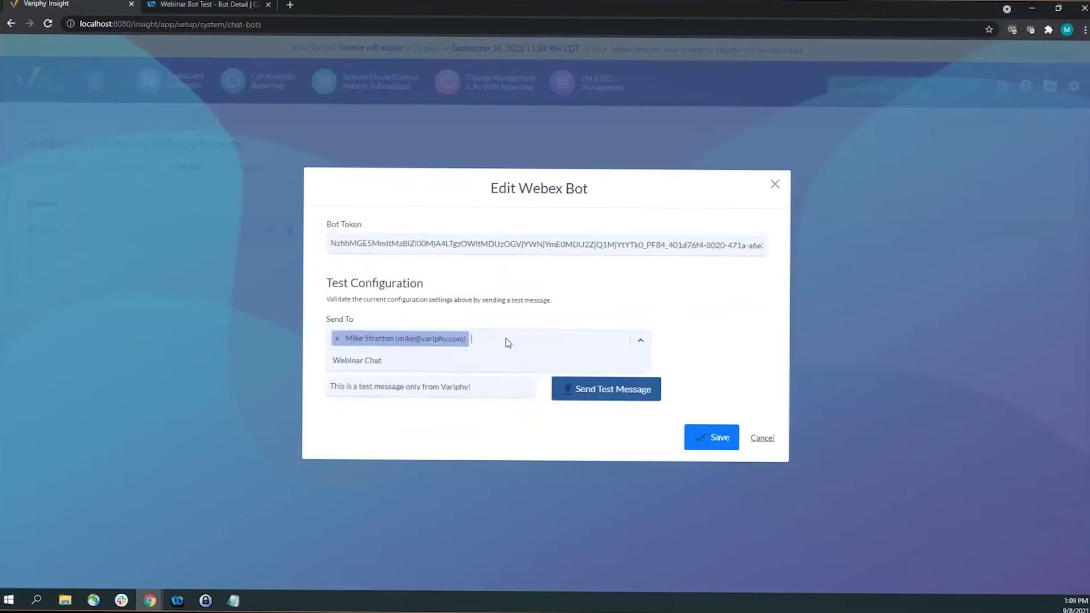
click(422, 362)
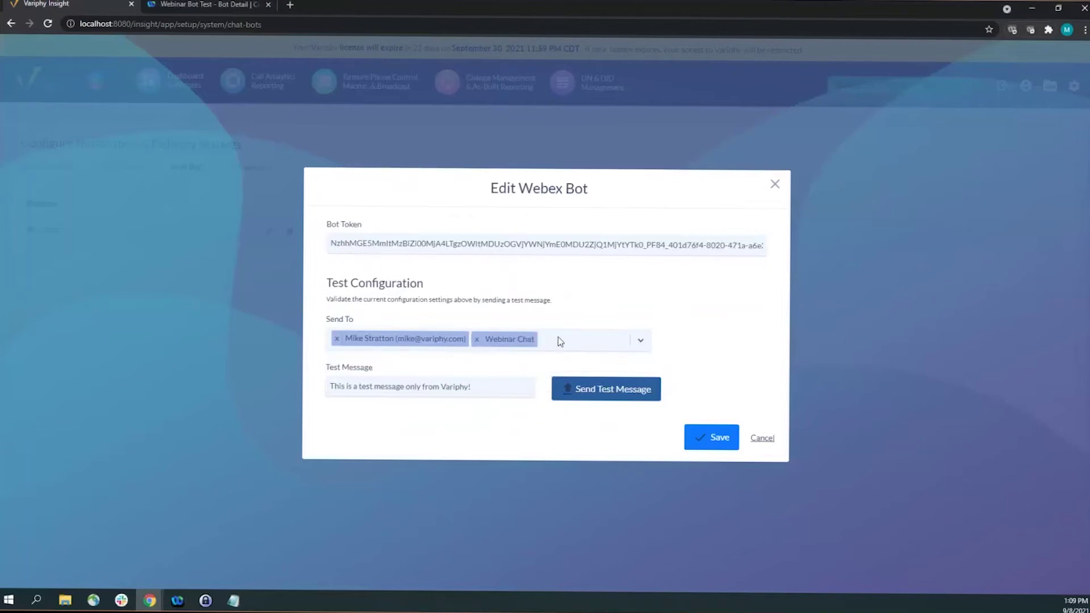
click(488, 388)
click(578, 393)
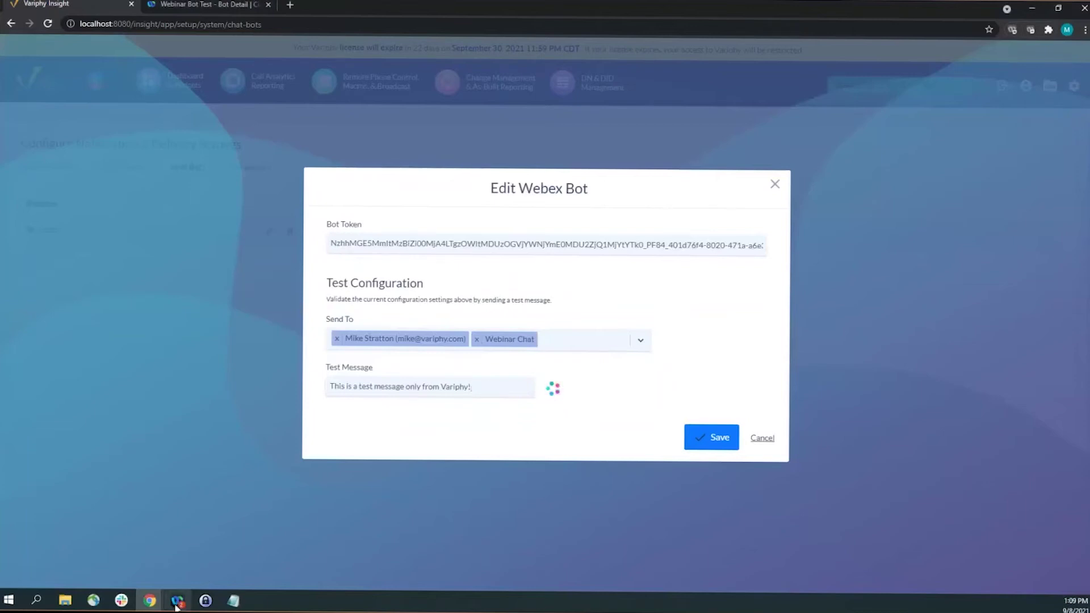
Step: Switch to the Webex app and check the bot's test message in the Webinar Bot Test and Webinar Chat conversations
click(177, 603)
click(120, 229)
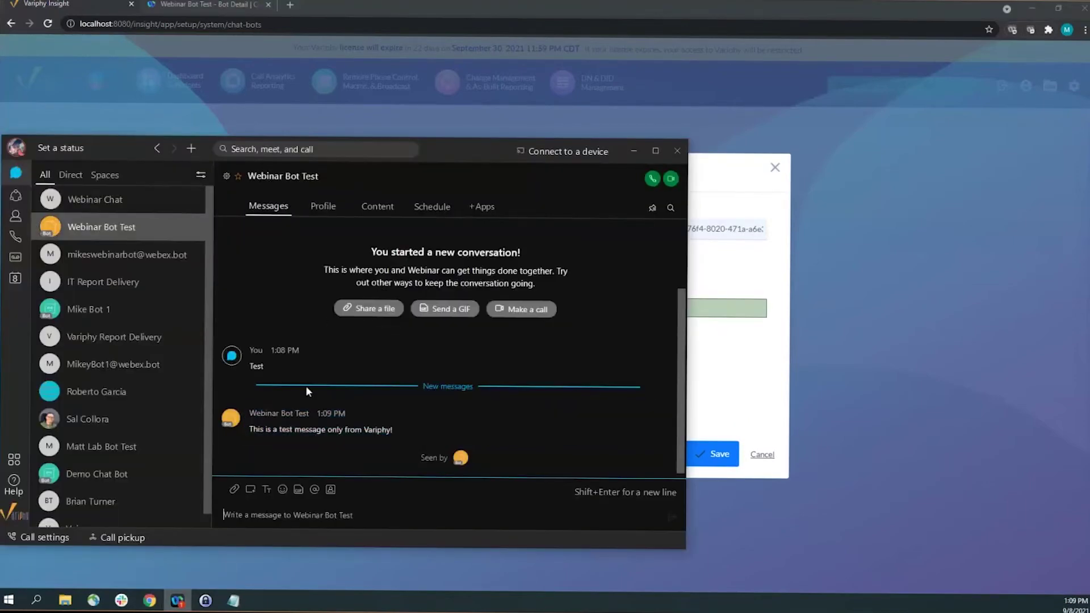
drag(252, 430, 449, 427)
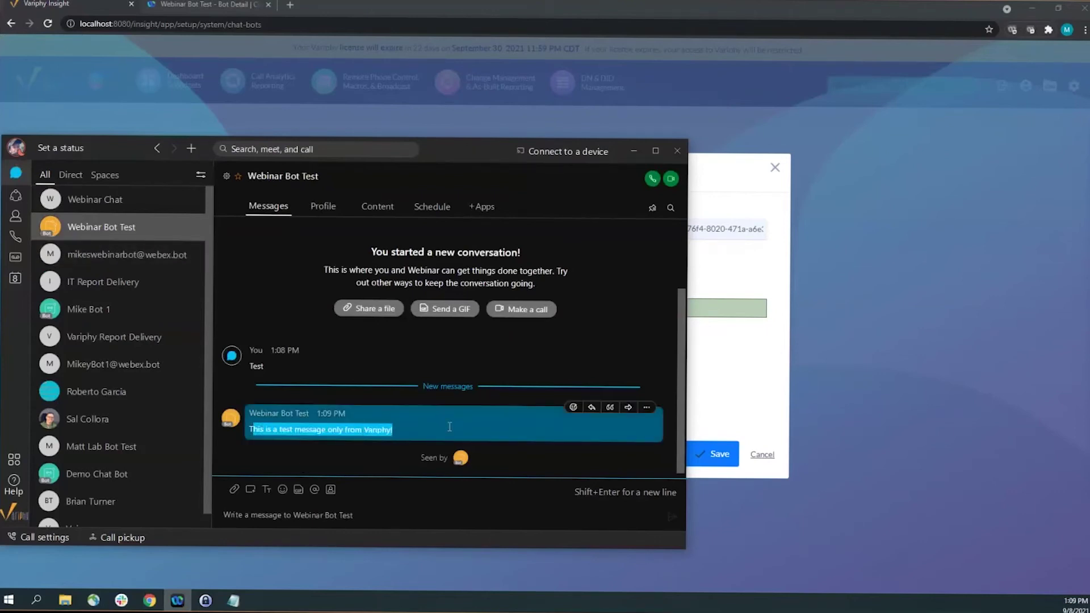
click(128, 199)
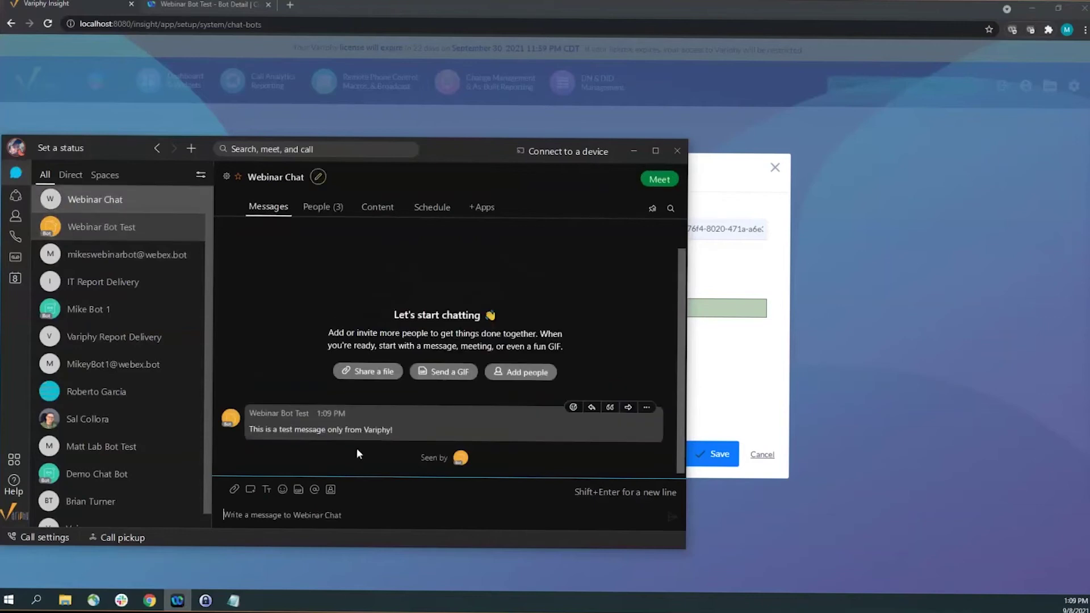
drag(282, 435, 425, 435)
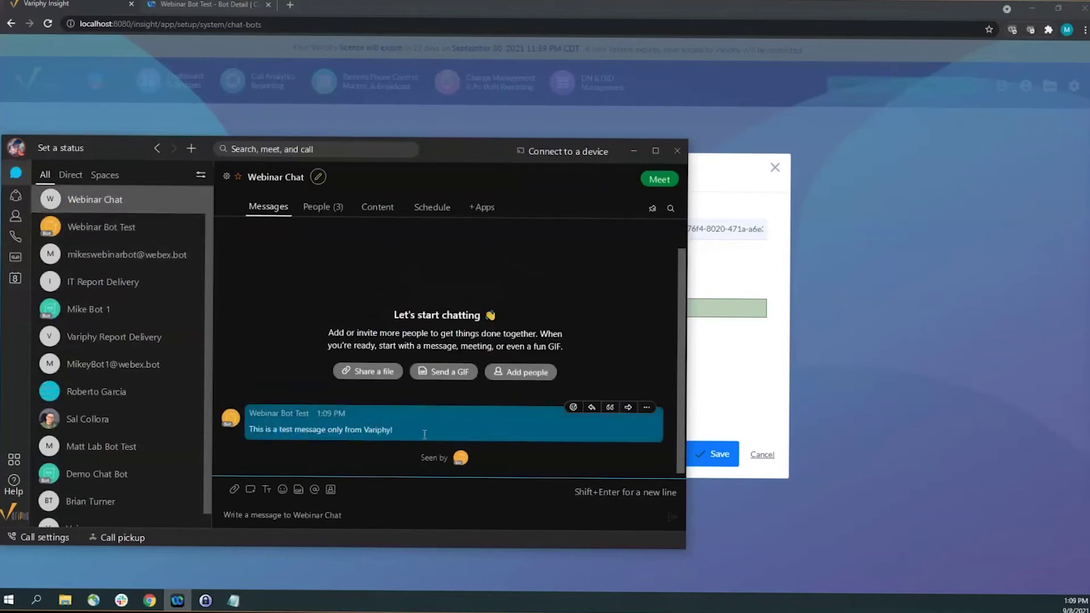
Step: Return to Variphy and save the Webex bot configuration
click(734, 174)
click(717, 455)
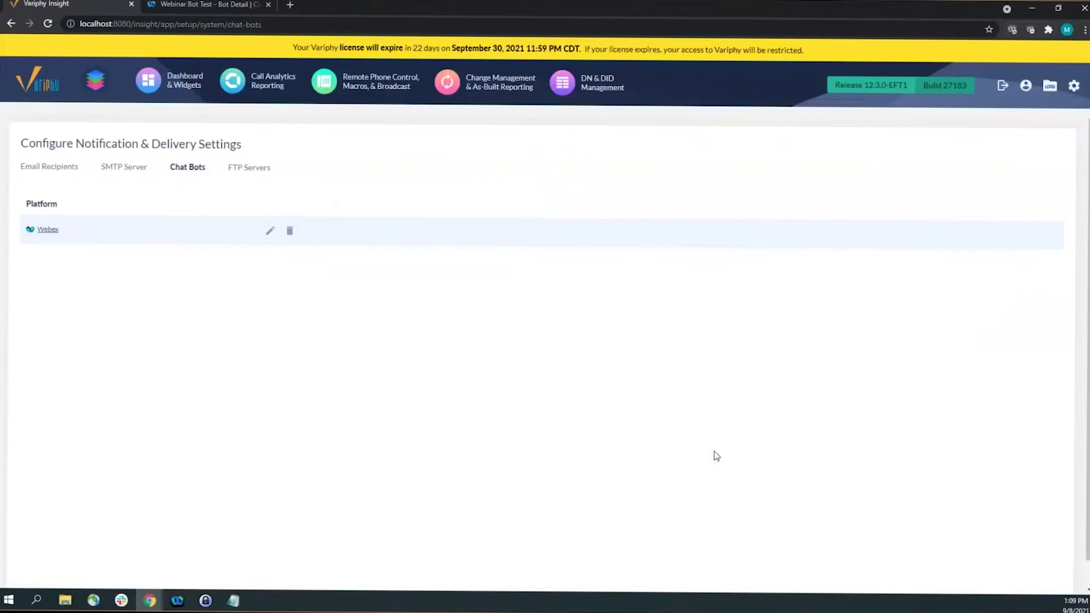
Step: Review the chat delivery options for running the Sample History - 911 call analytics report, and close them without running it
click(278, 93)
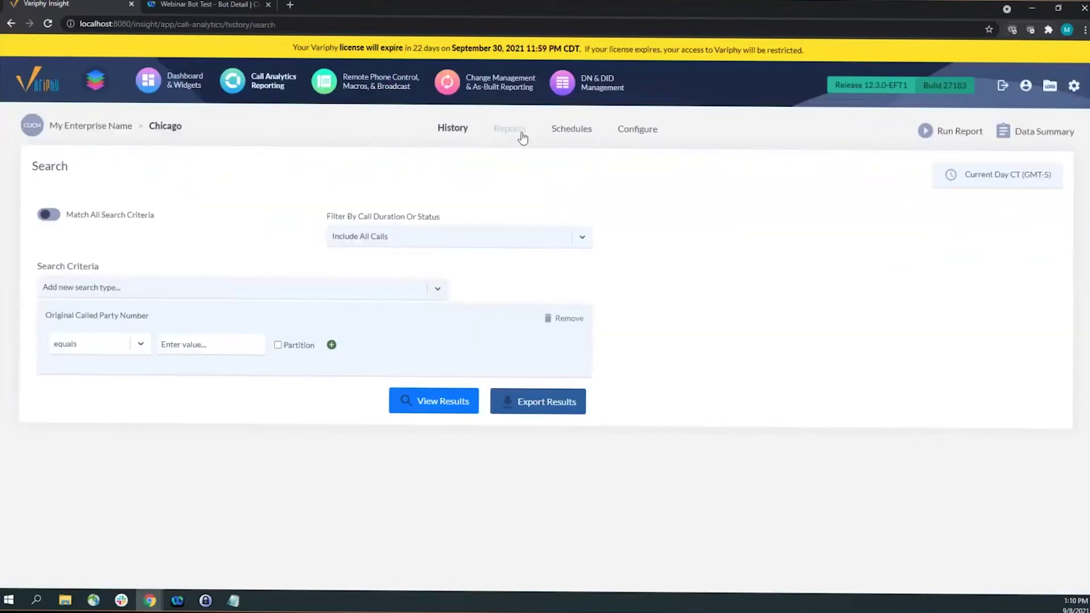
click(521, 131)
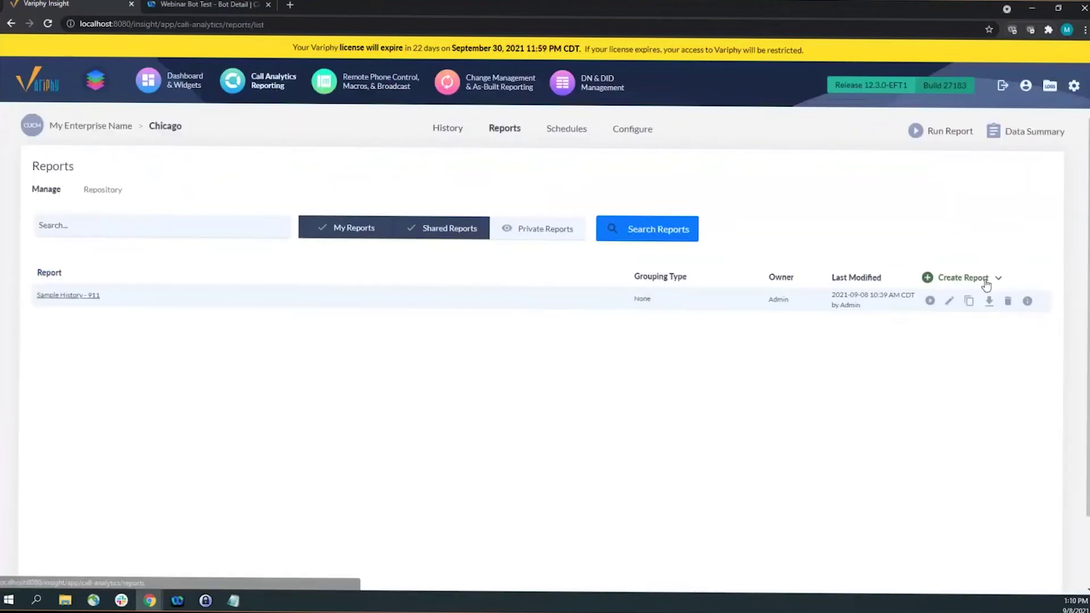
click(934, 302)
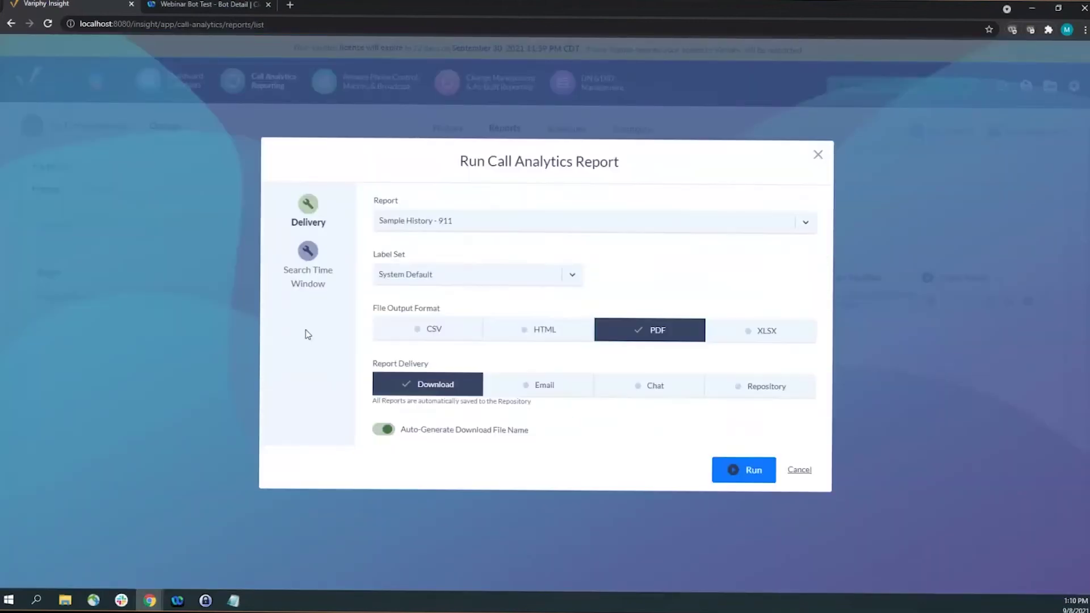
click(664, 389)
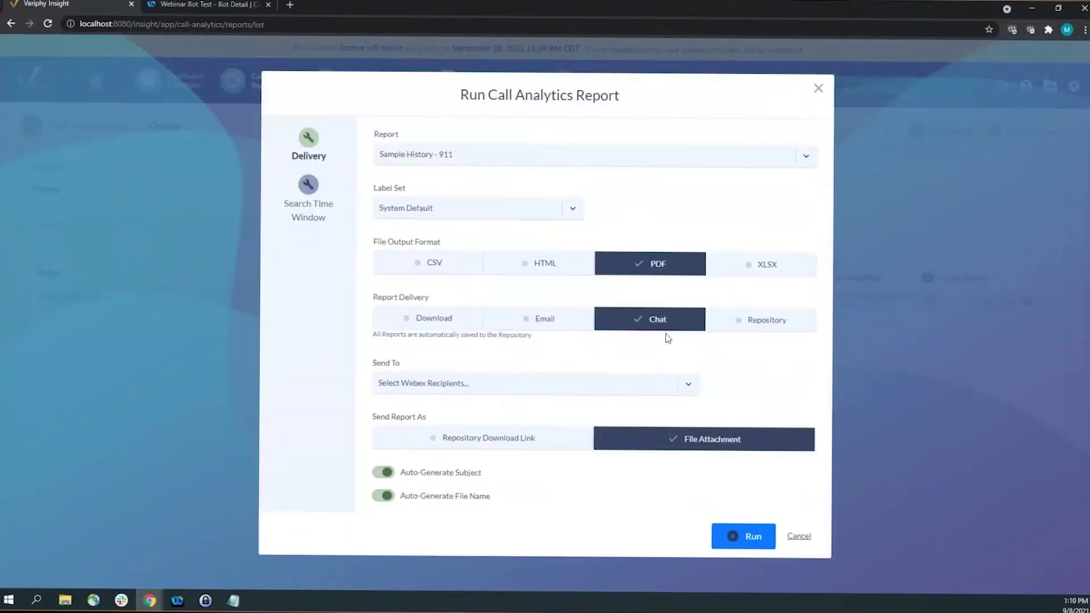
click(818, 90)
Step: Check the Chicago CUCM cluster's CDR processing status and the cdr_sample.txt file in its chicago CDR folder
click(1074, 88)
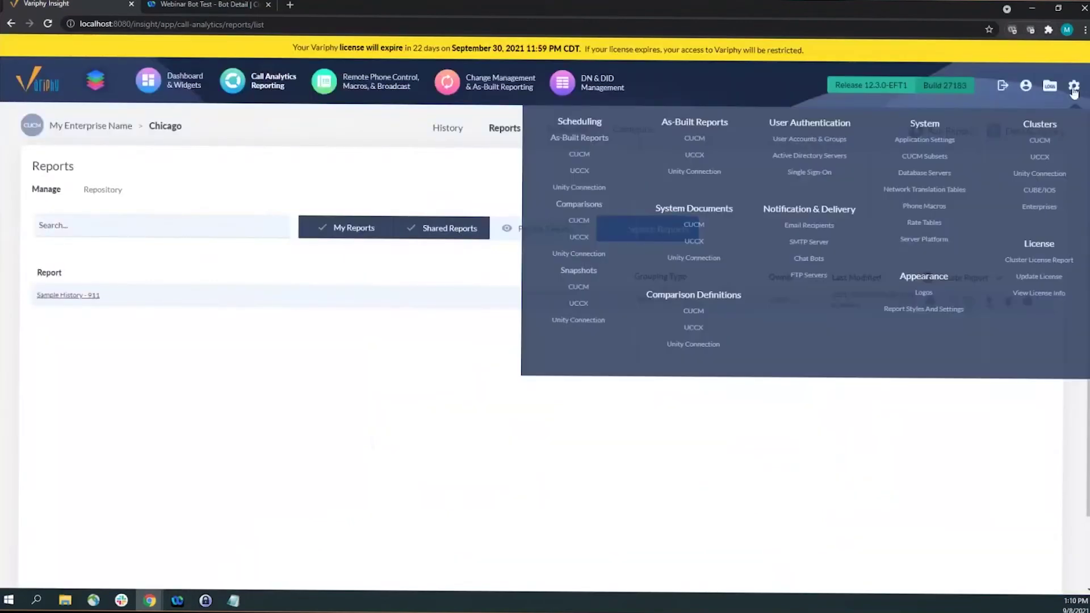
click(1039, 141)
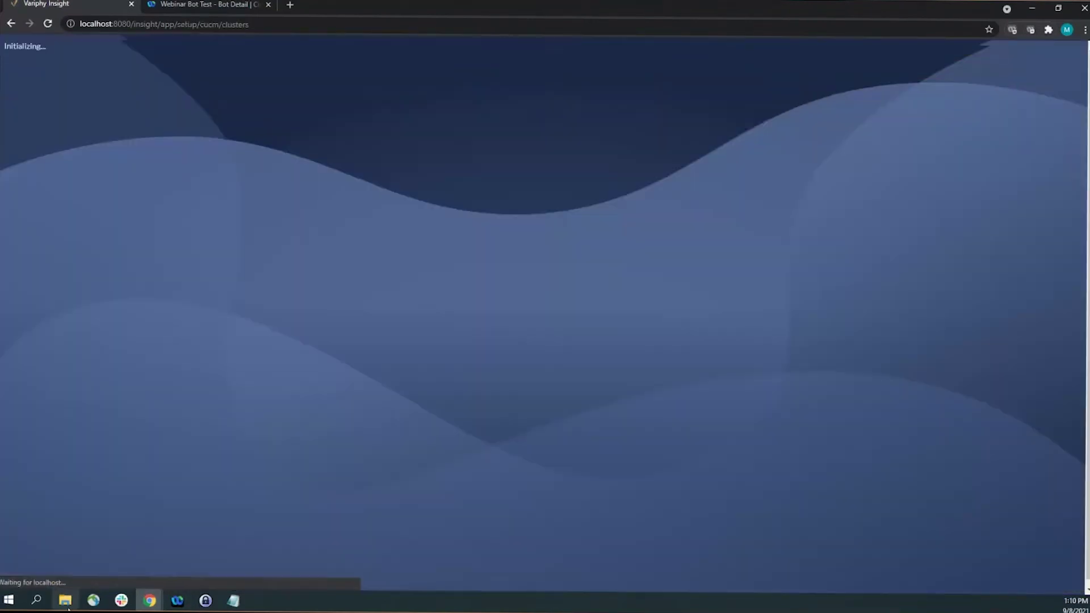
click(65, 600)
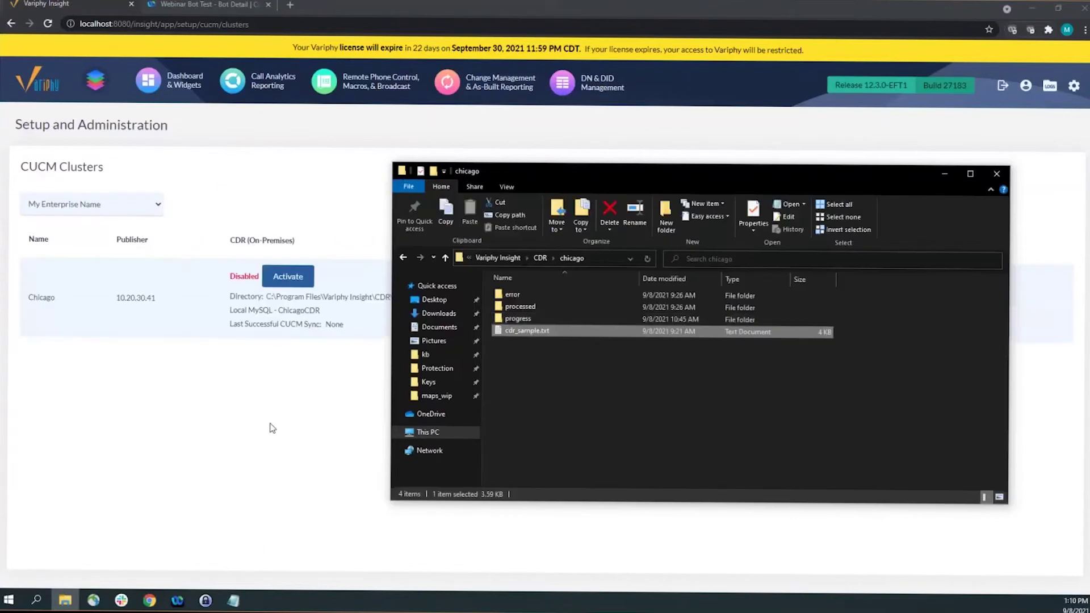
click(271, 428)
Step: Edit the 911 Test Alert in the call analytics configuration, removing the Example e-mail recipient and switching alert delivery to Chat
click(253, 86)
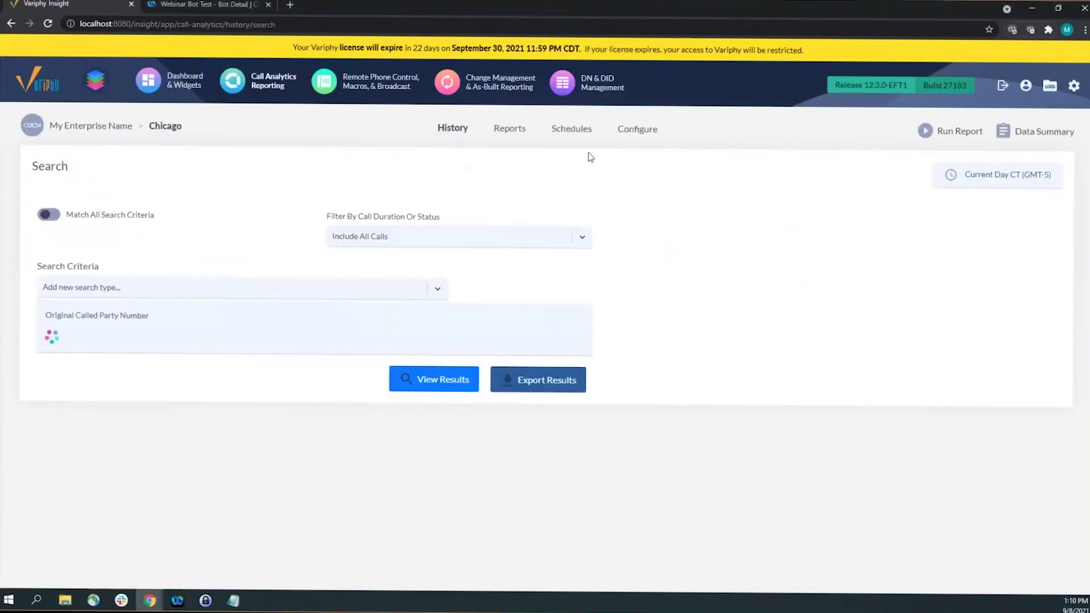
click(628, 131)
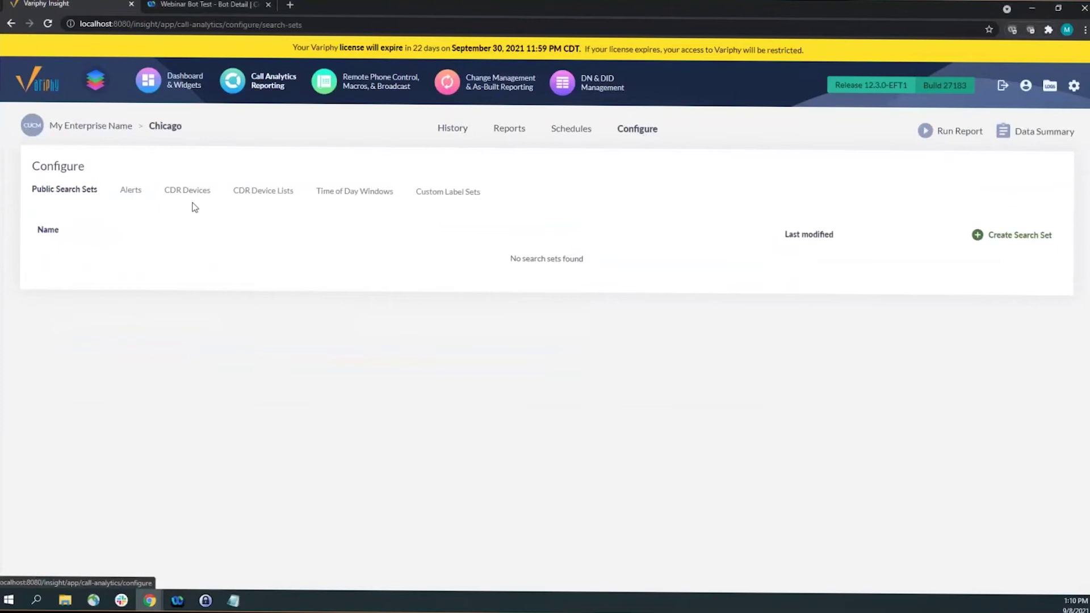
click(131, 190)
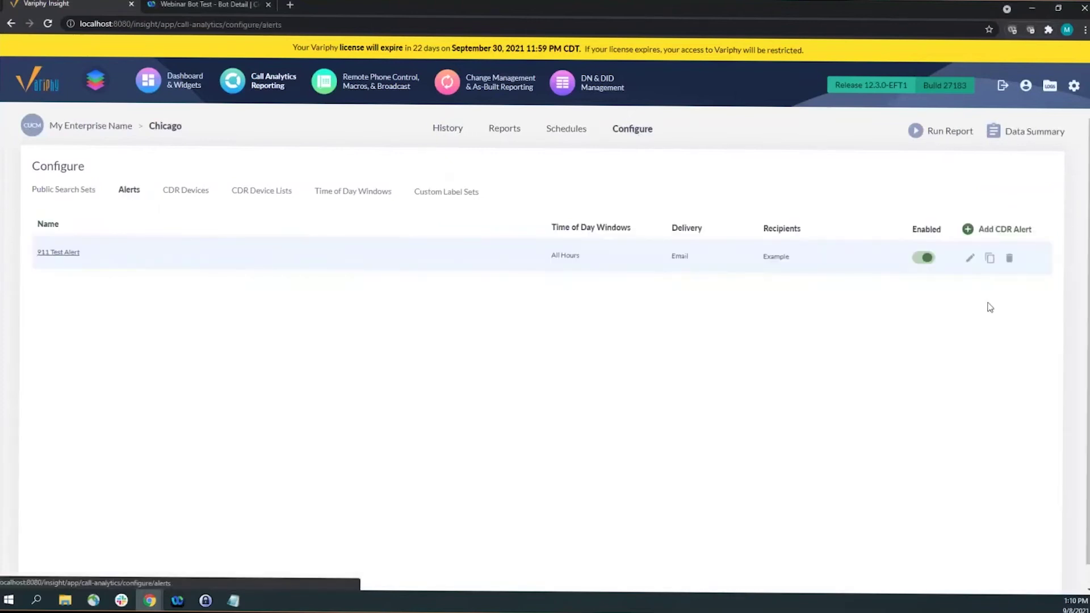
click(969, 258)
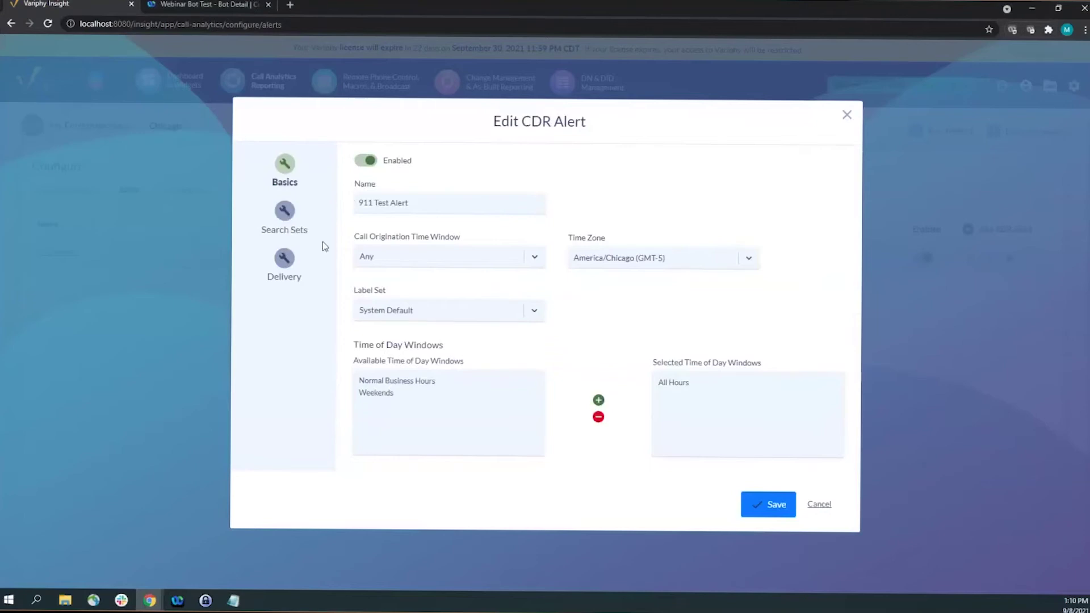
click(284, 264)
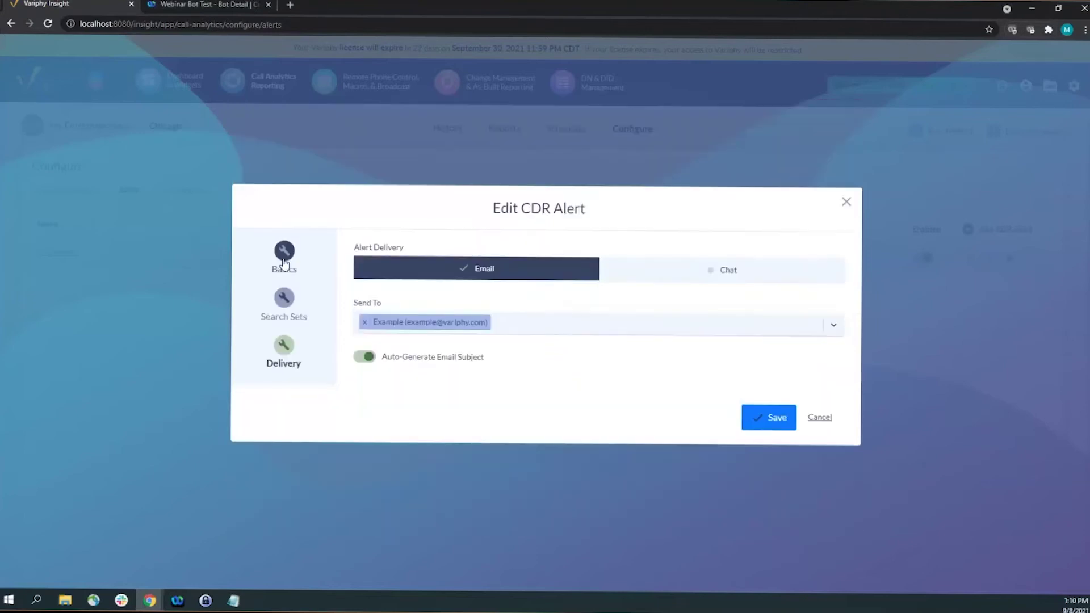
click(697, 274)
click(499, 252)
click(364, 324)
click(708, 273)
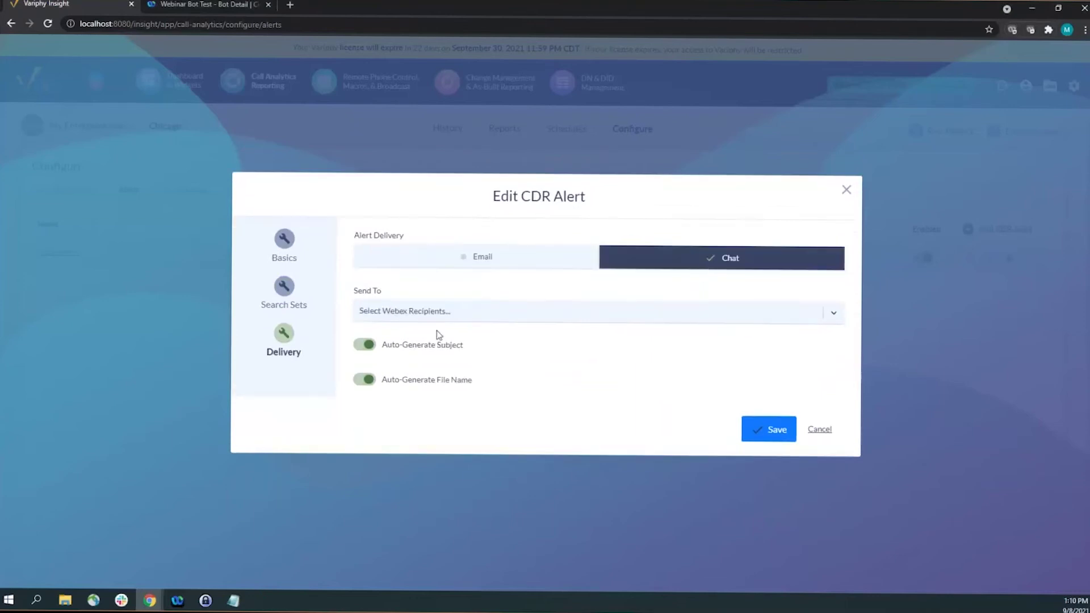
Step: Add the individual Webex user and the Webinar Chat space as alert recipients, and save the alert
click(441, 314)
click(433, 335)
click(574, 312)
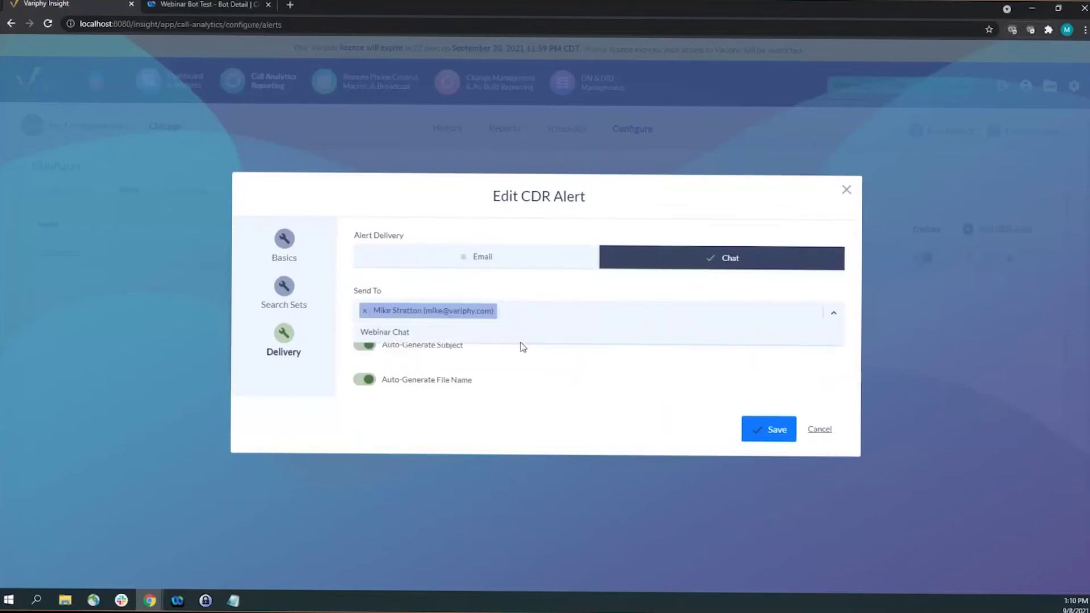
click(524, 333)
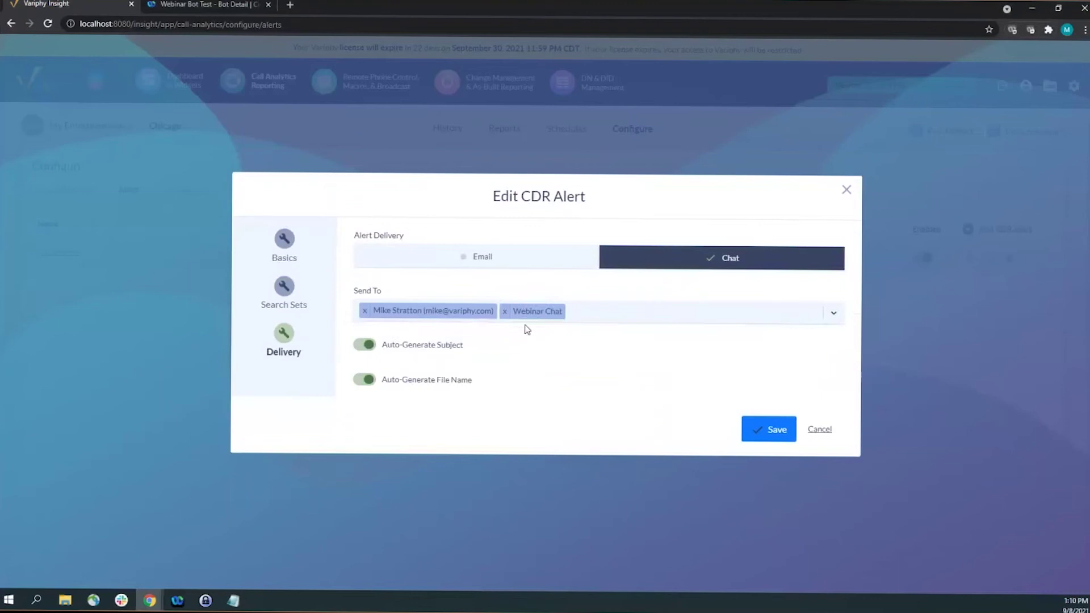
click(287, 254)
click(768, 504)
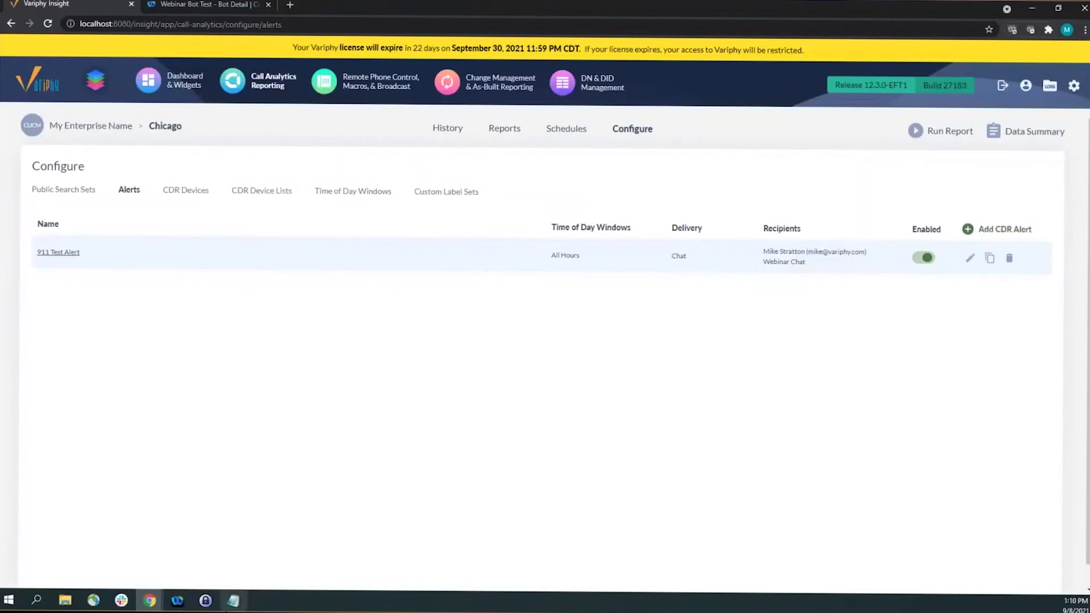
Step: Activate CDR processing for the Chicago CUCM cluster with the ChicagoCDR database
click(1075, 85)
click(1040, 134)
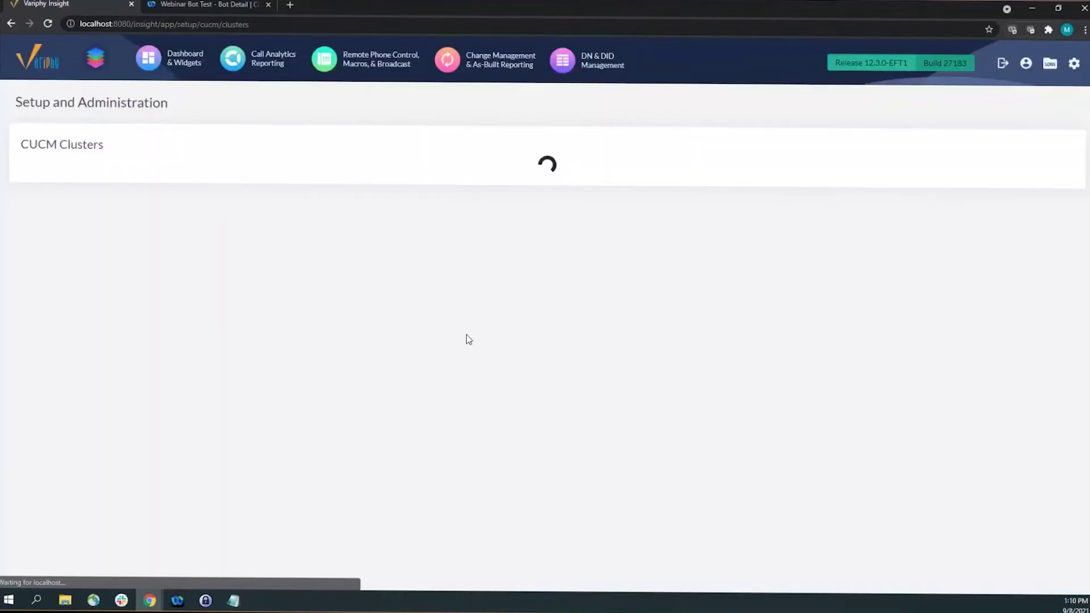
click(288, 278)
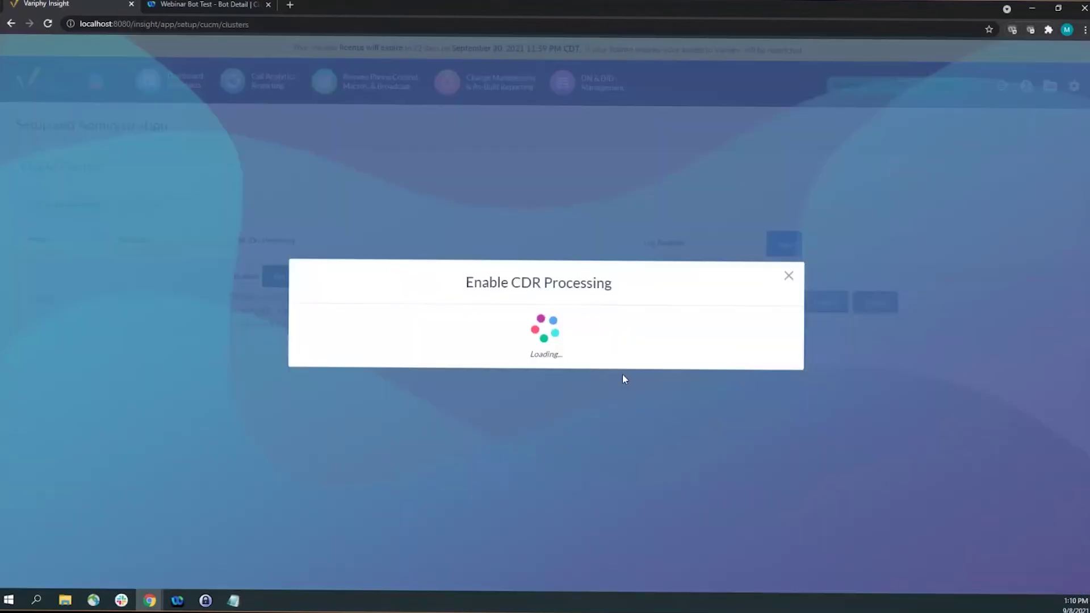
click(718, 444)
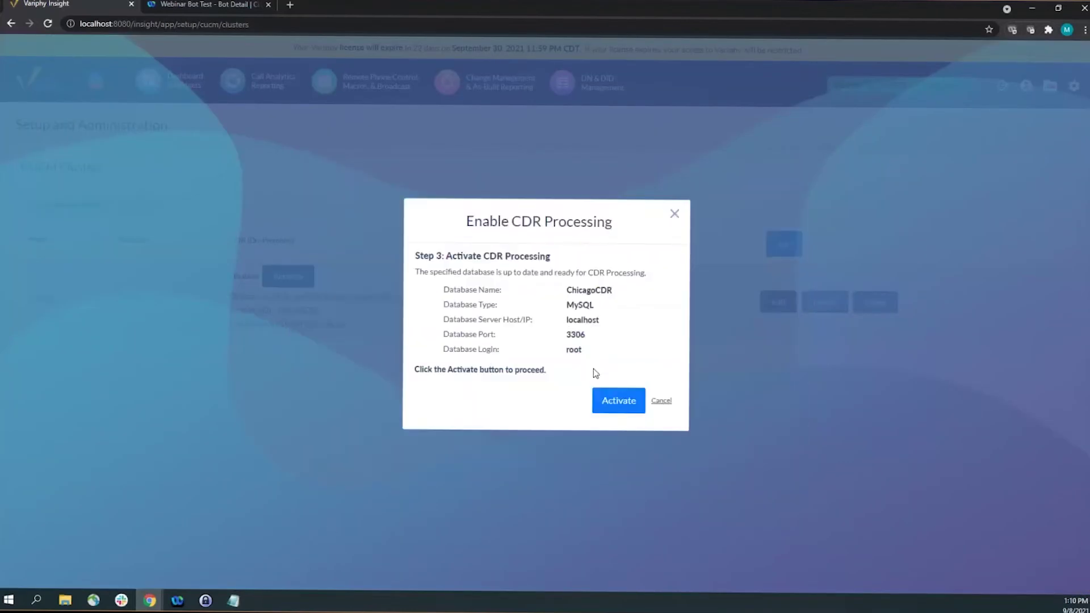
click(618, 399)
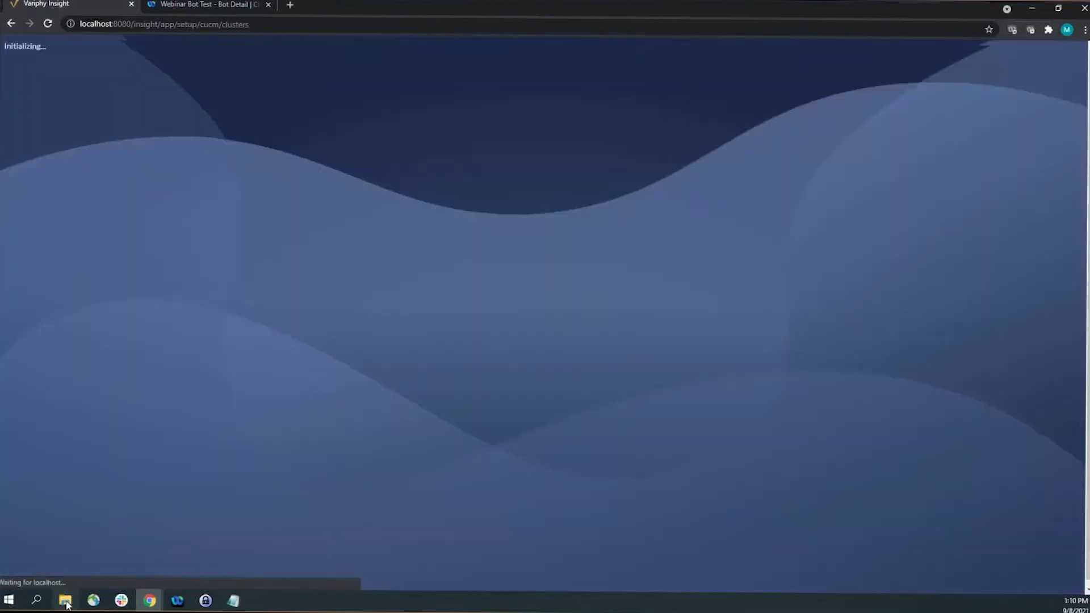
Step: Check whether the sample file has left the chicago CDR folder, and switch to the Webex app to look for the alert
click(65, 601)
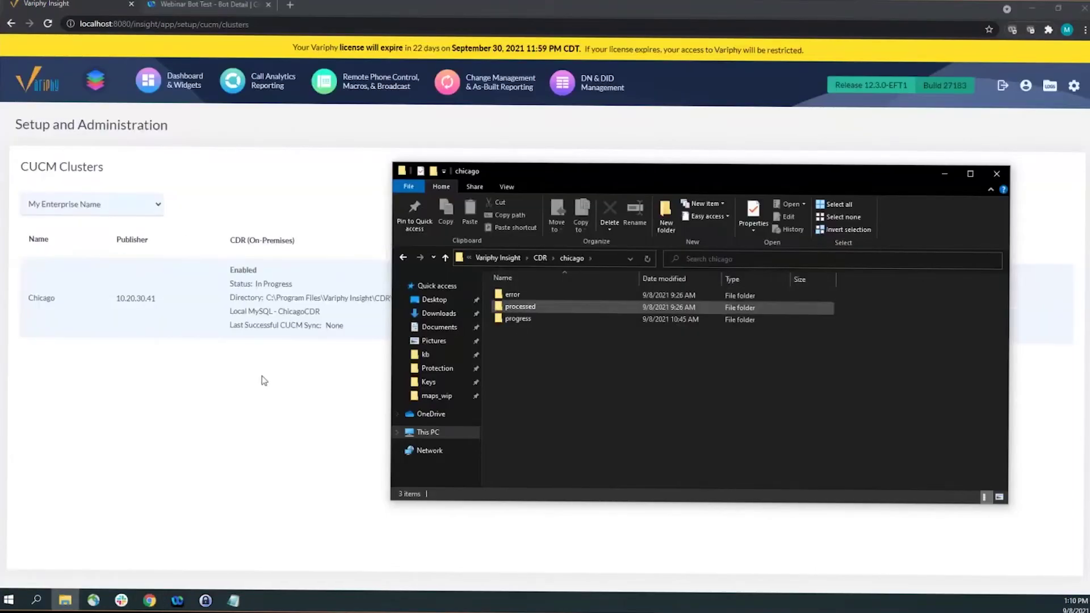
click(150, 601)
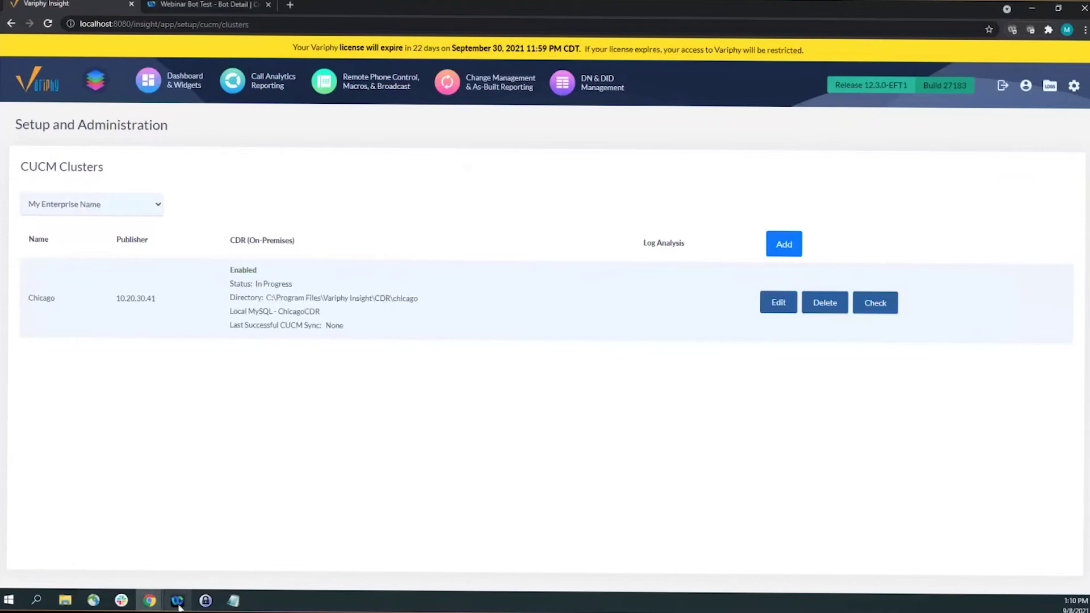
mouse_move(179, 608)
click(178, 601)
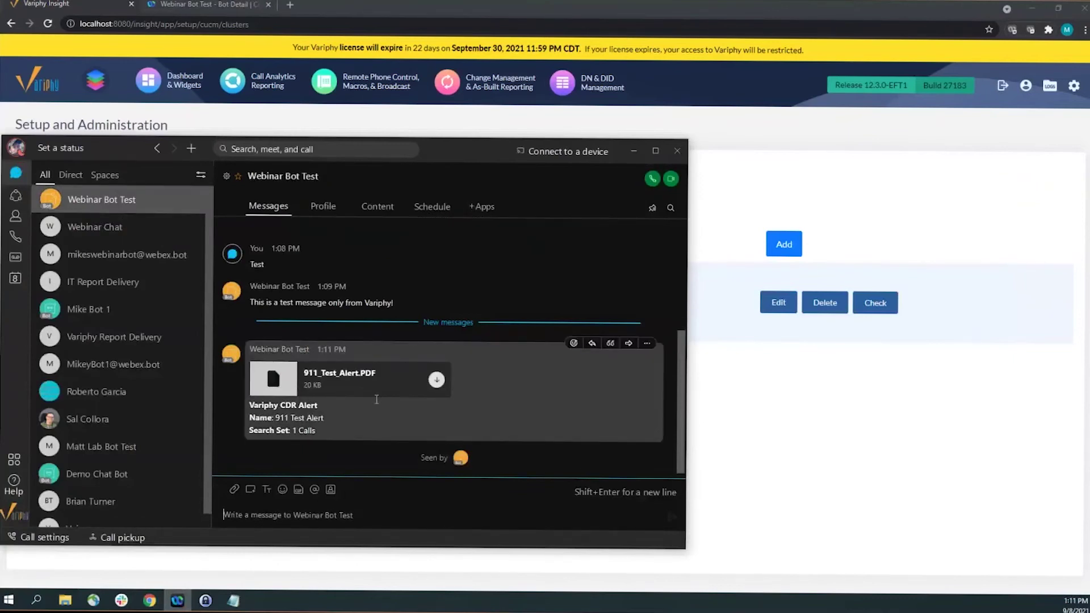
Step: Download 911_Test_Alert.PDF from the Webinar Bot Test conversation, open it to review the CDR alert, and close it
click(436, 381)
click(436, 381)
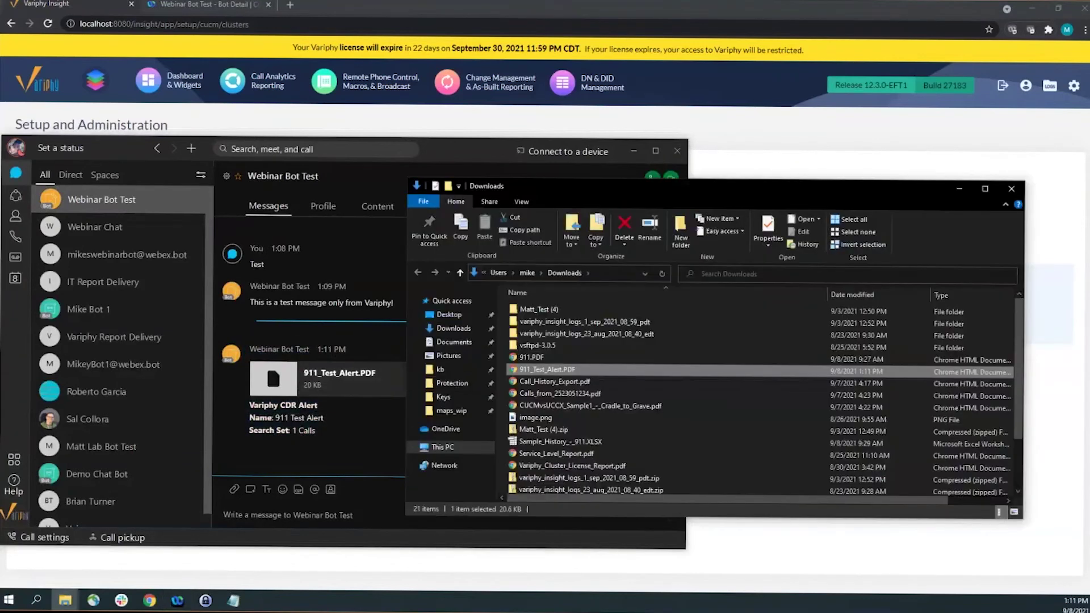
key(alt+F4)
click(273, 378)
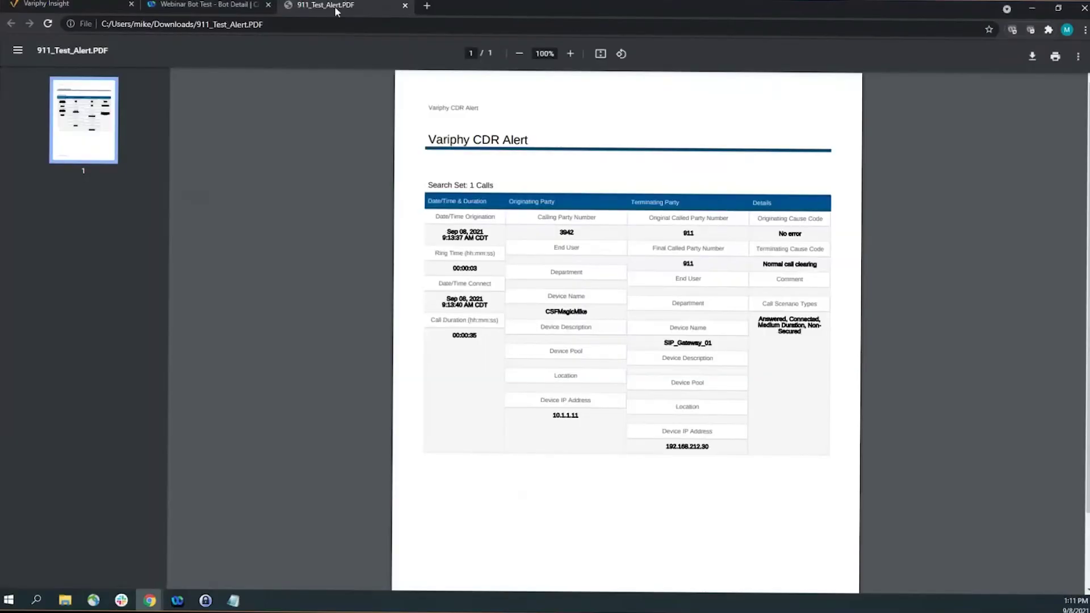
click(405, 6)
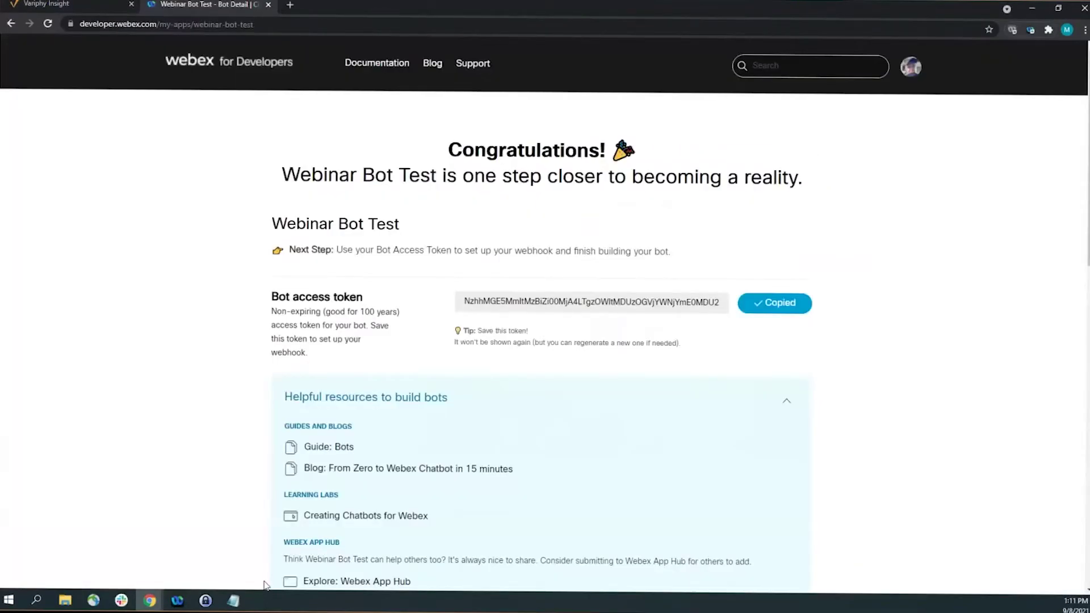
Step: Open 911_Test_Alert.PDF from the Webinar Chat space in Webex, and close the PDF copies and the Webex developer page
click(178, 600)
click(130, 226)
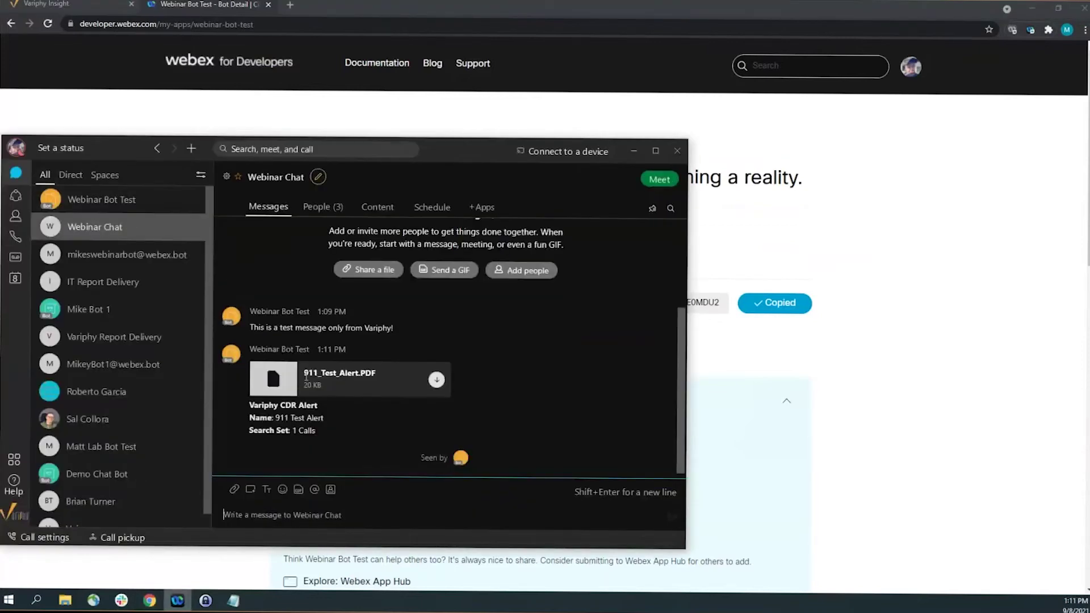
click(436, 380)
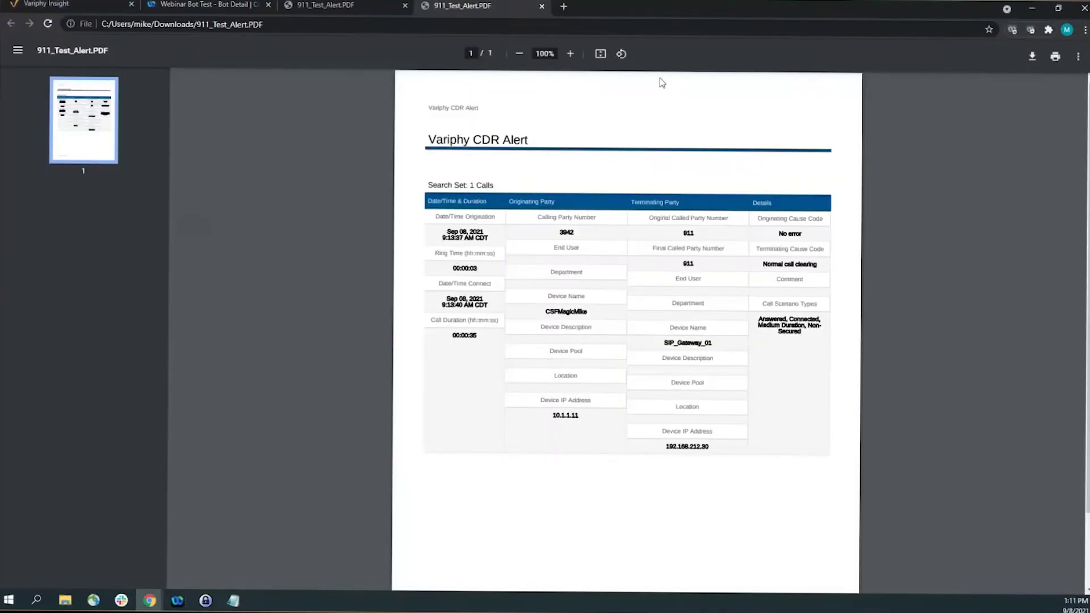
click(405, 5)
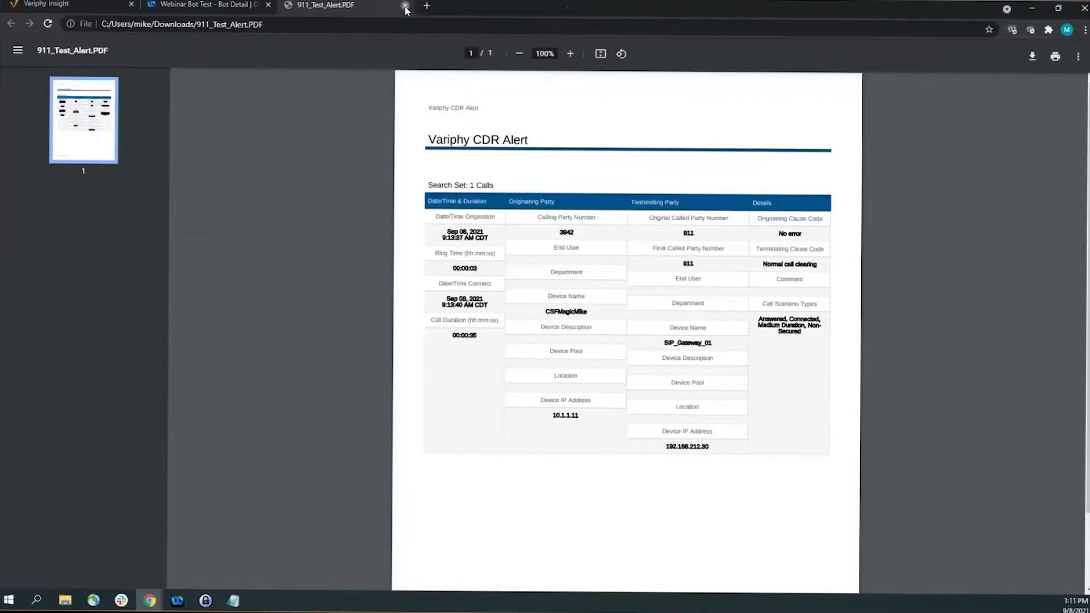
click(405, 6)
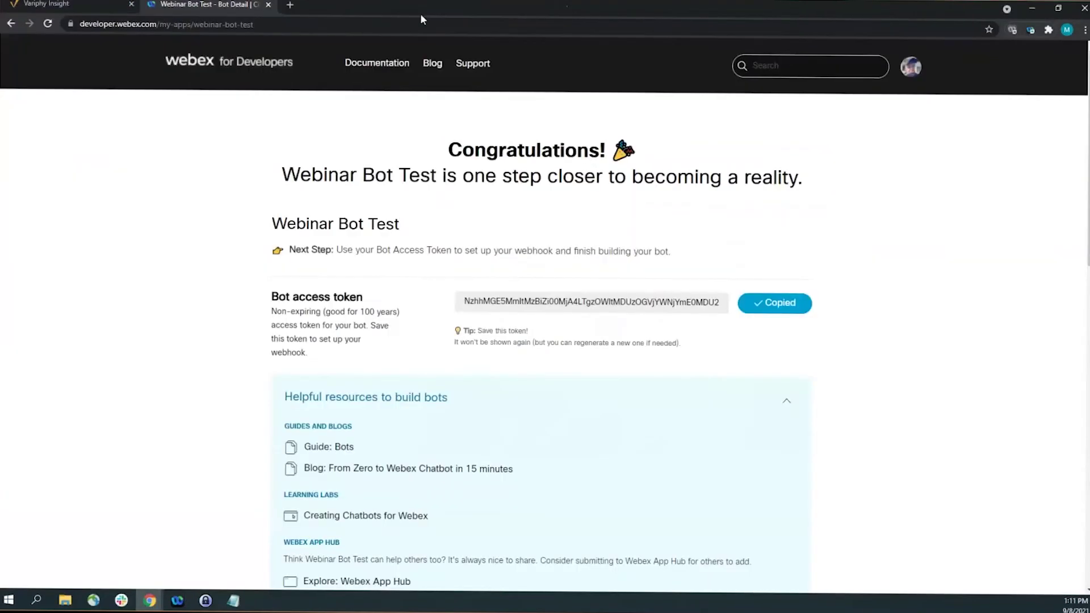
click(267, 5)
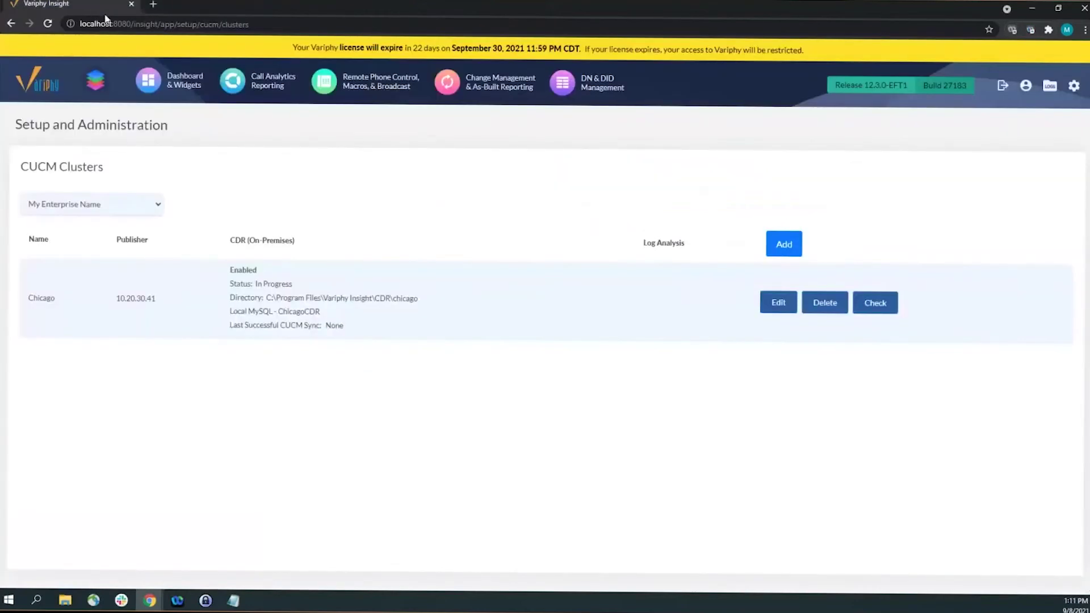
Step: Search the Chicago cluster's call history for calls whose Original Called Party Number starts with X, and examine the matching call
click(268, 85)
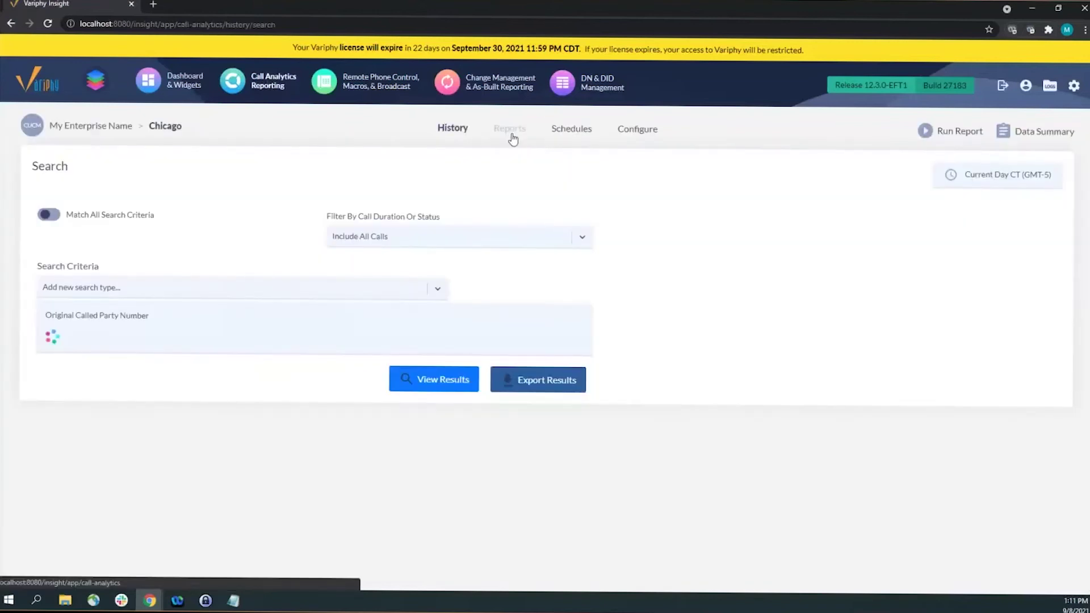
click(511, 132)
click(454, 131)
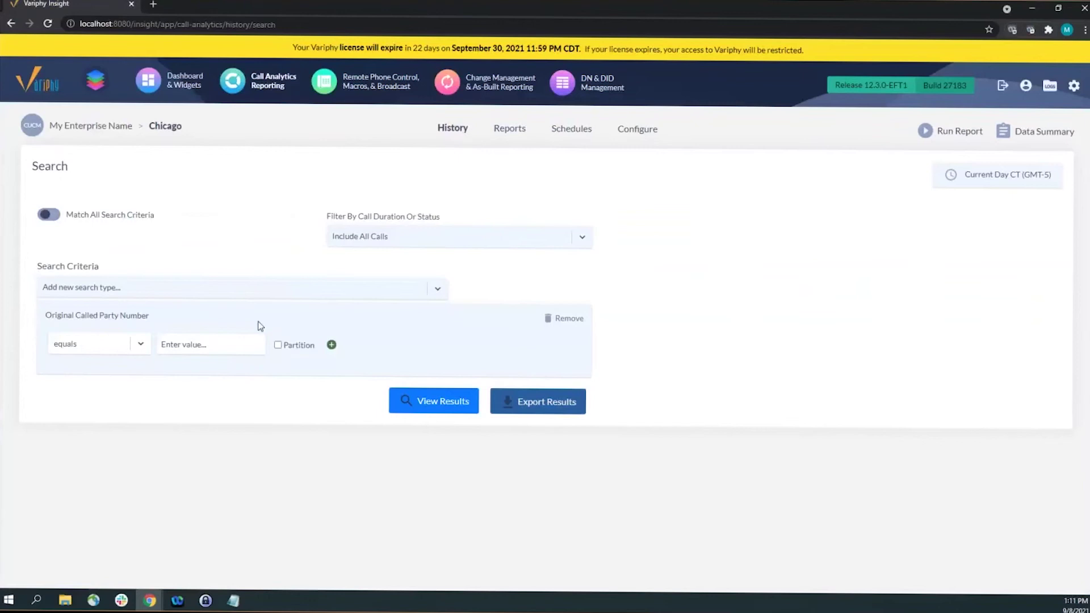
click(243, 351)
text(X)
click(93, 345)
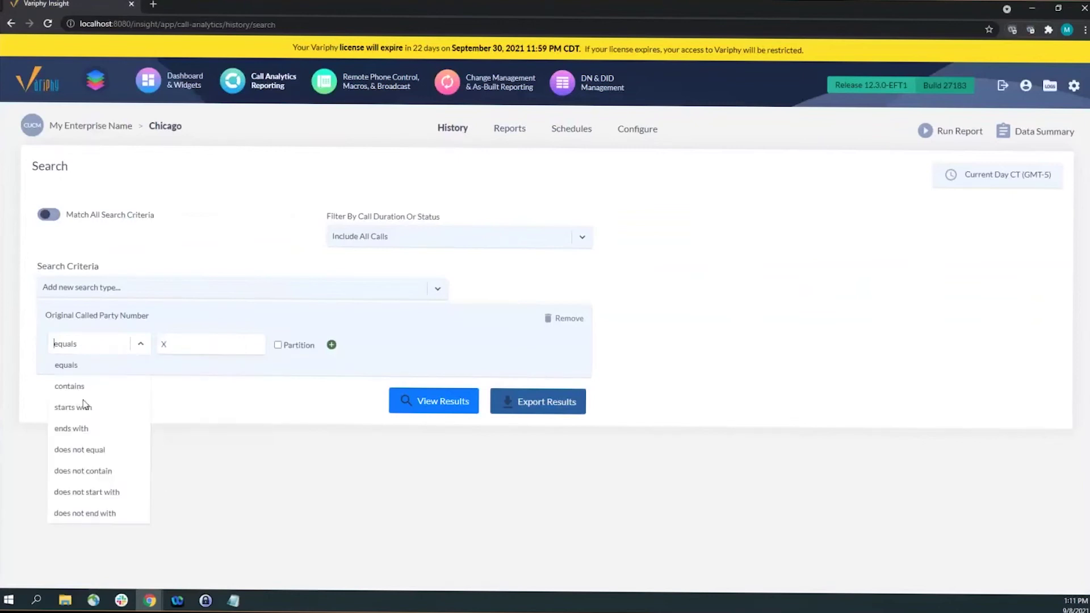
click(78, 413)
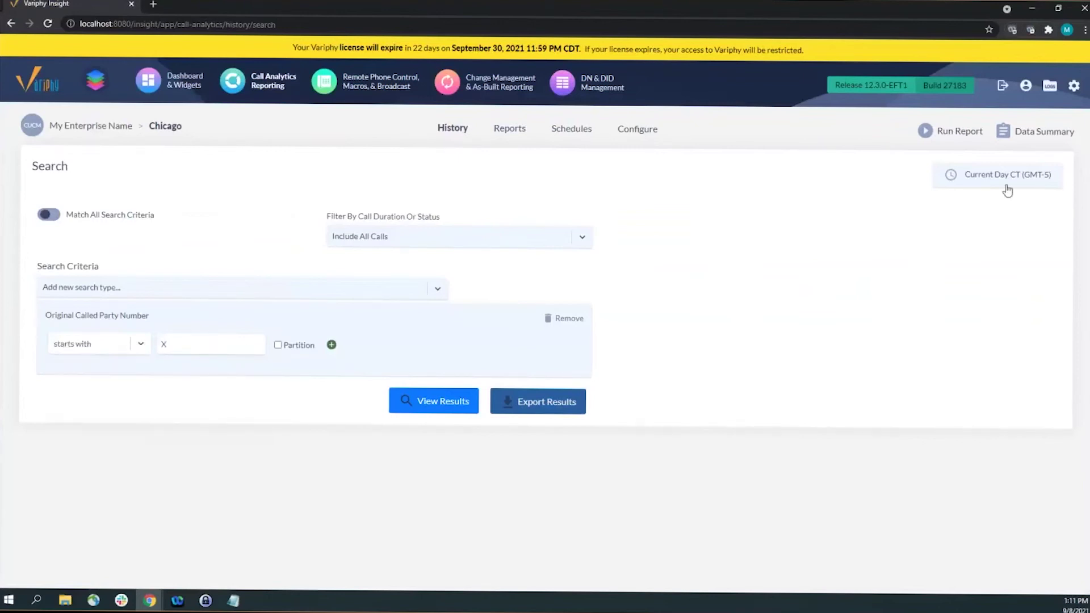
click(438, 408)
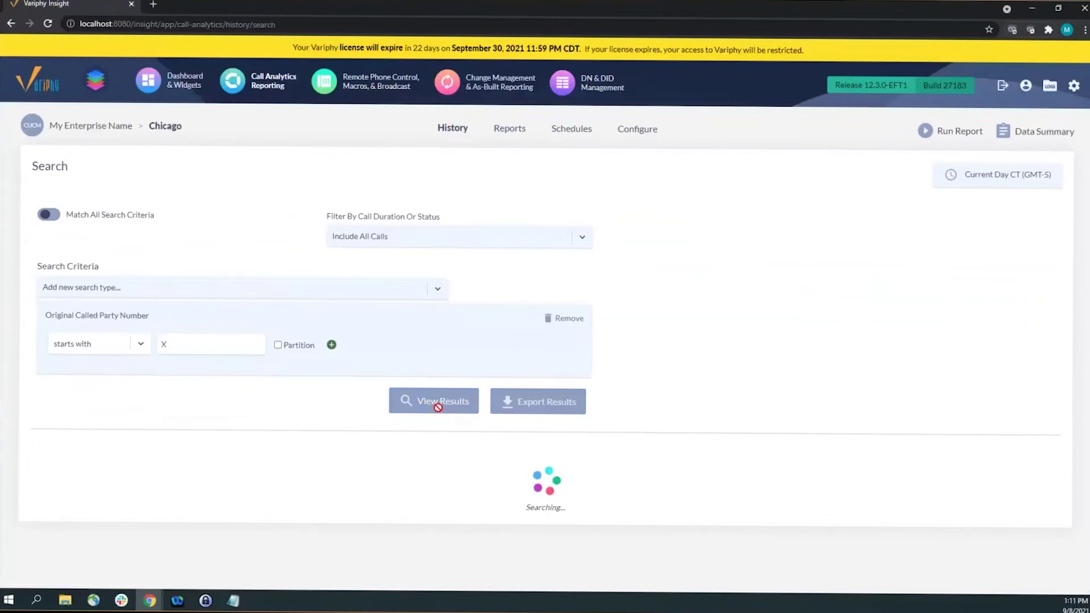
drag(97, 362, 365, 360)
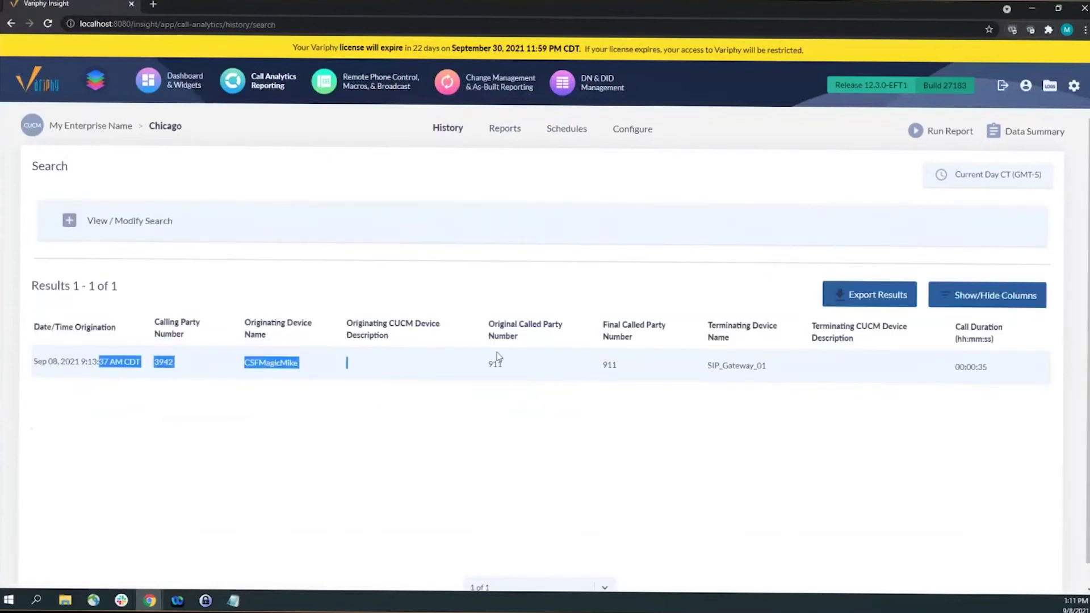
click(580, 346)
Step: Export the call history results as a PDF file attachment delivered by chat to the individual Webex recipient
click(872, 294)
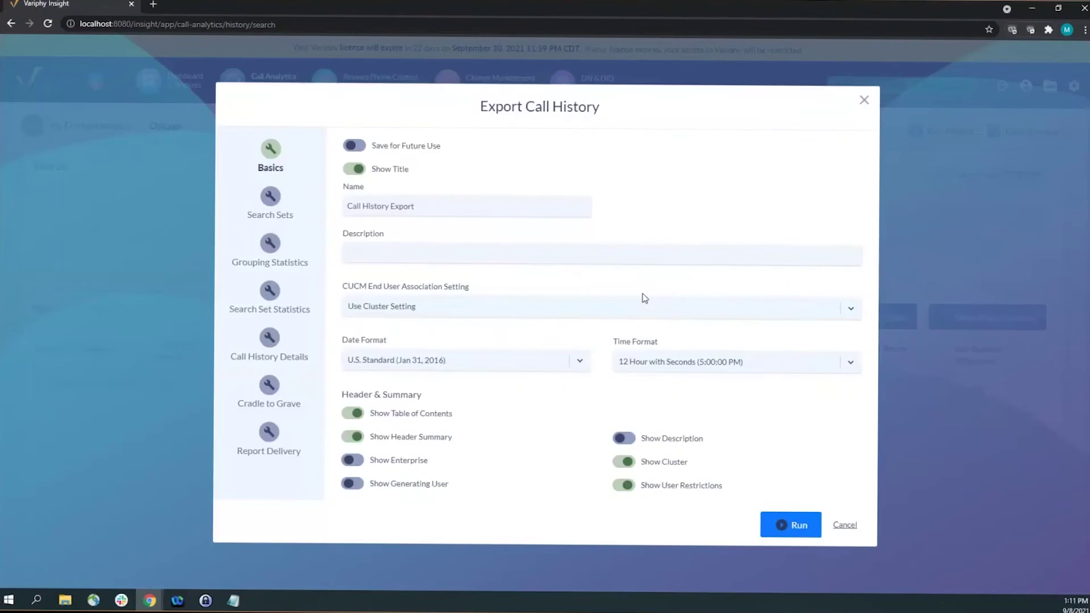
click(269, 434)
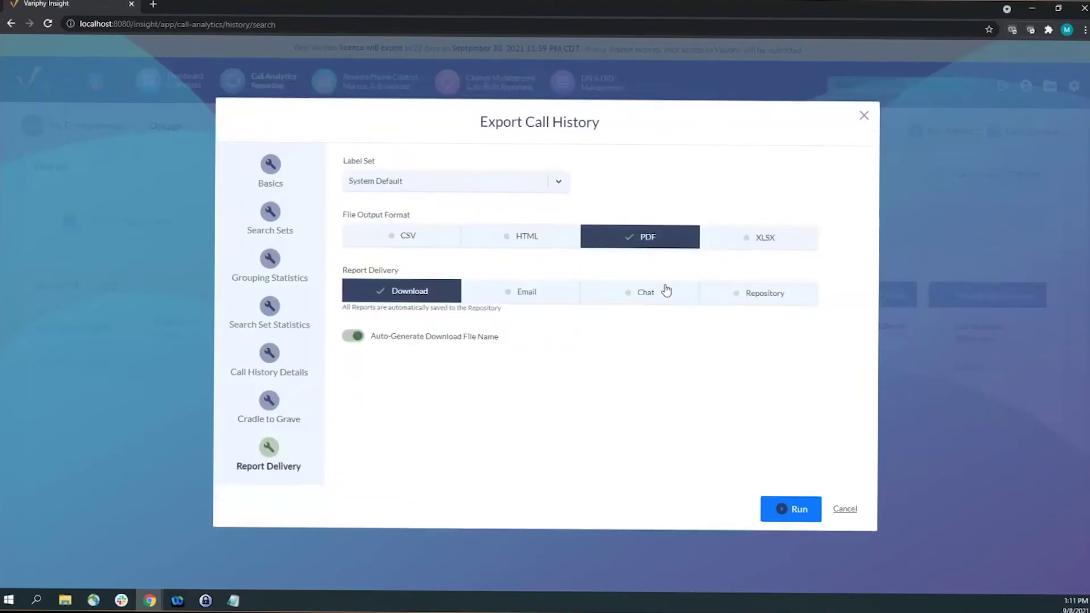
click(666, 296)
click(513, 361)
click(470, 381)
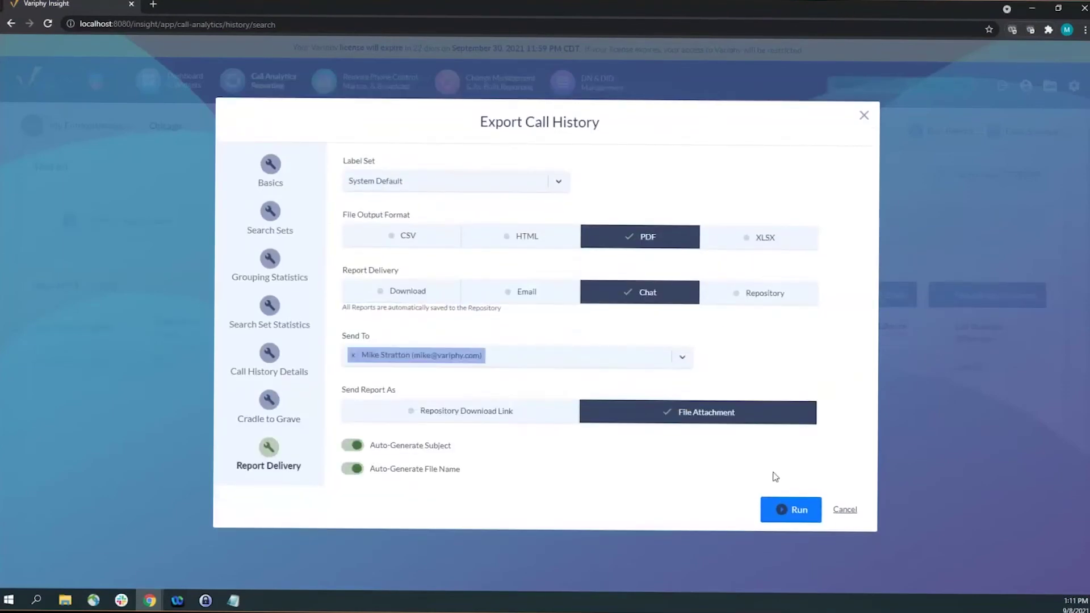
click(798, 509)
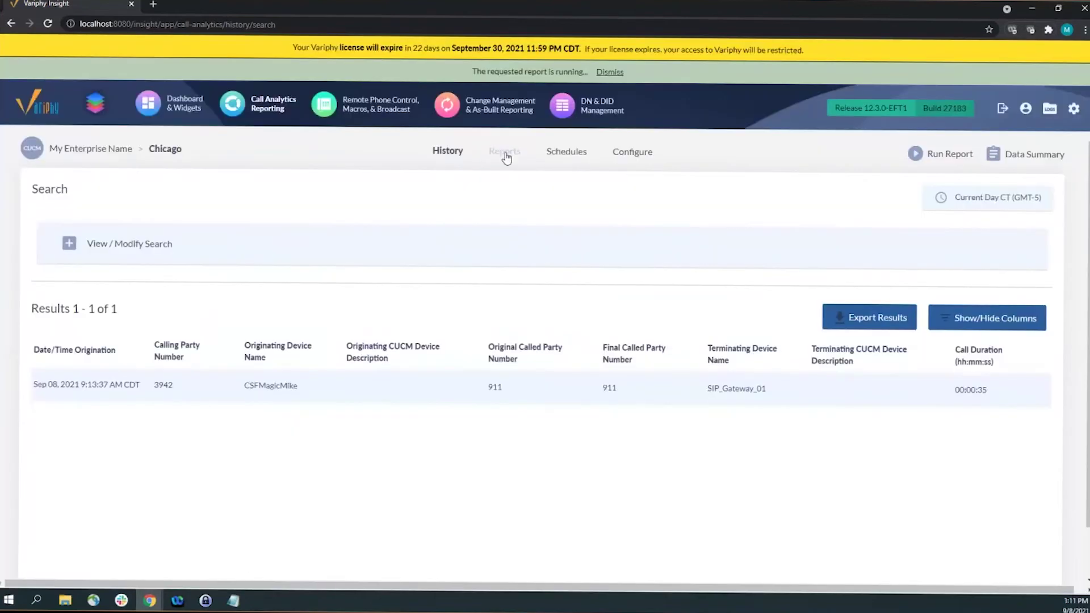
Step: Set up a run of the Sample History - 911 report with chat delivery to the individual Webex recipient and Webinar Chat
click(505, 152)
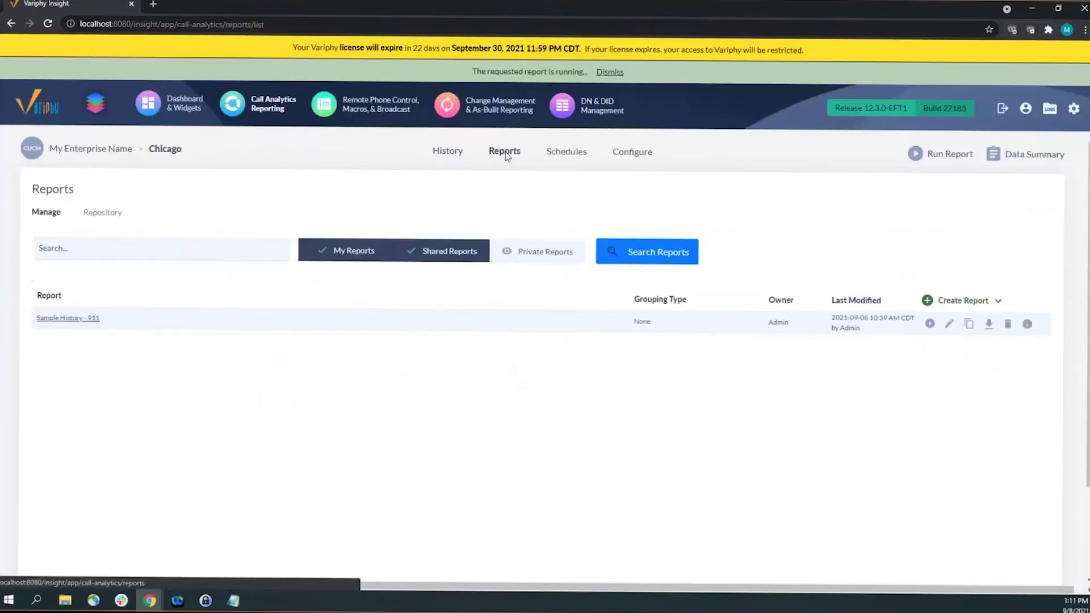
click(928, 325)
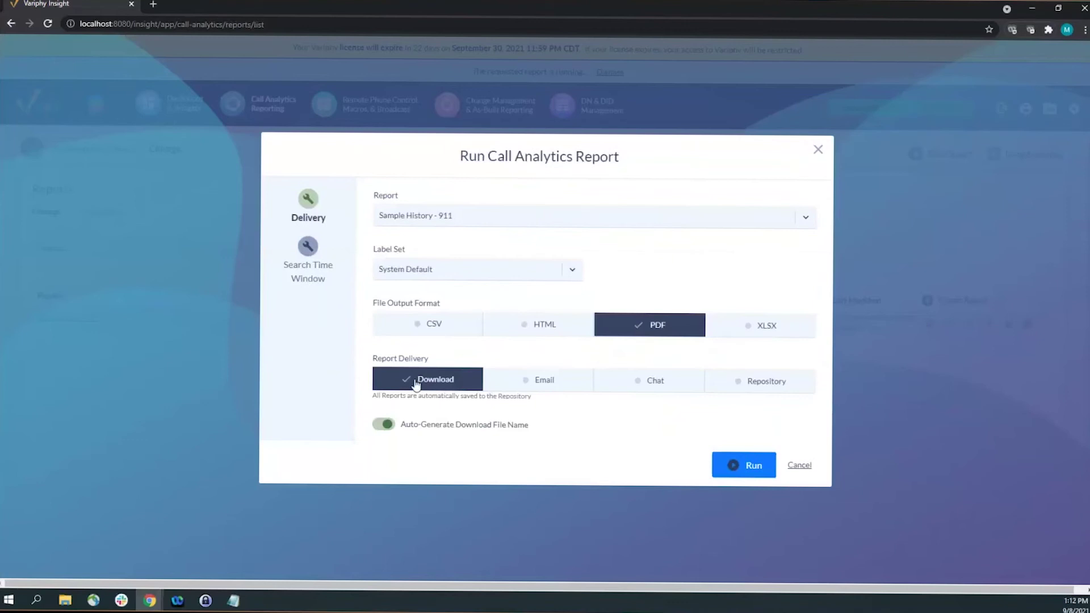
click(661, 386)
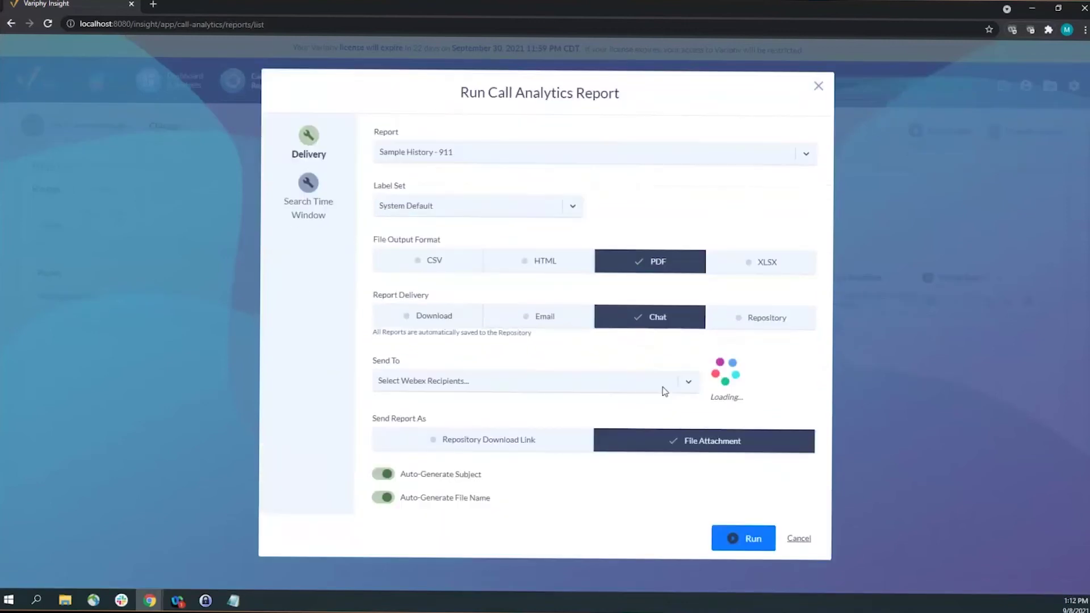
click(488, 383)
click(488, 424)
click(491, 383)
click(481, 407)
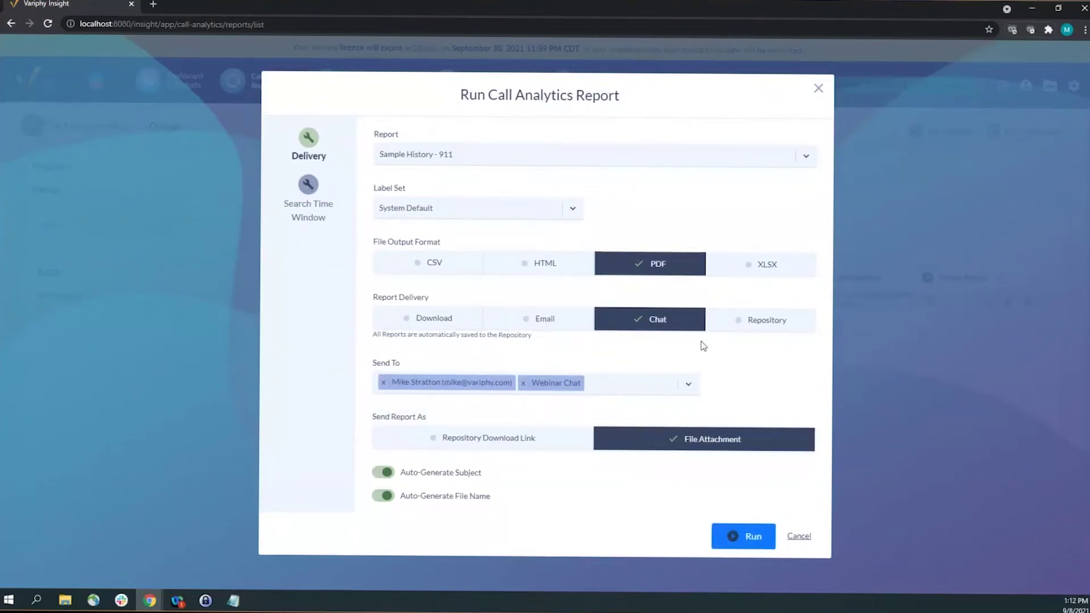
Step: Set the report to be sent as a Repository Download Link, check its search time window, and run it
click(547, 447)
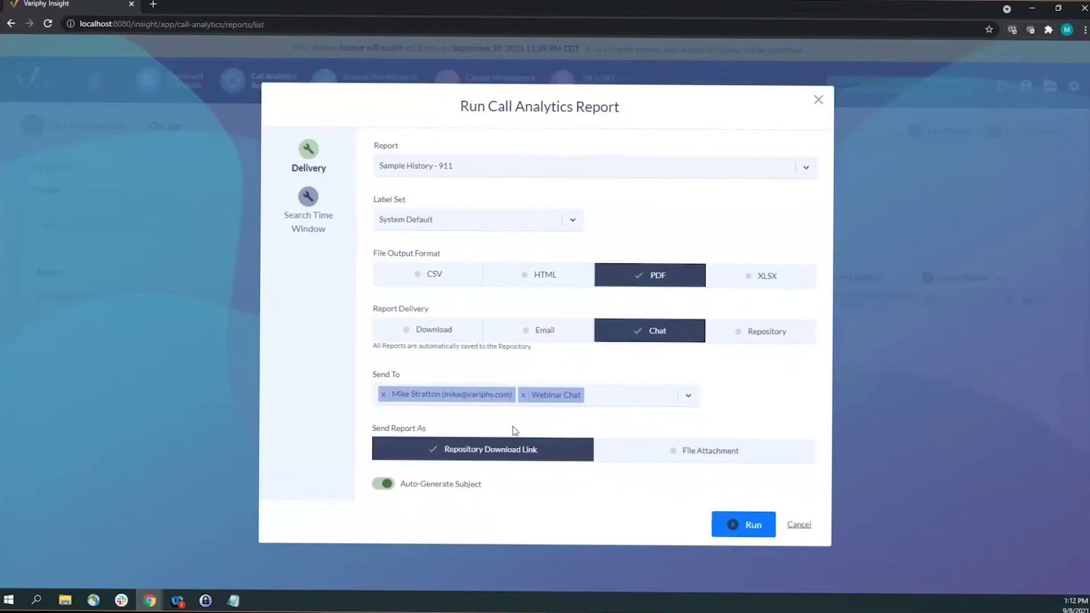
click(682, 462)
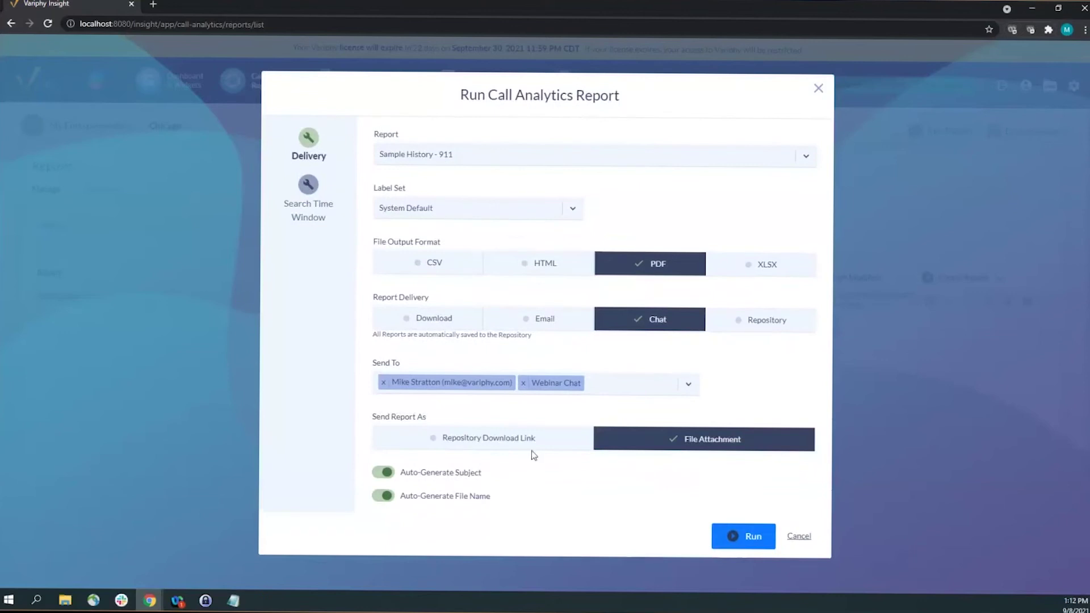
click(529, 449)
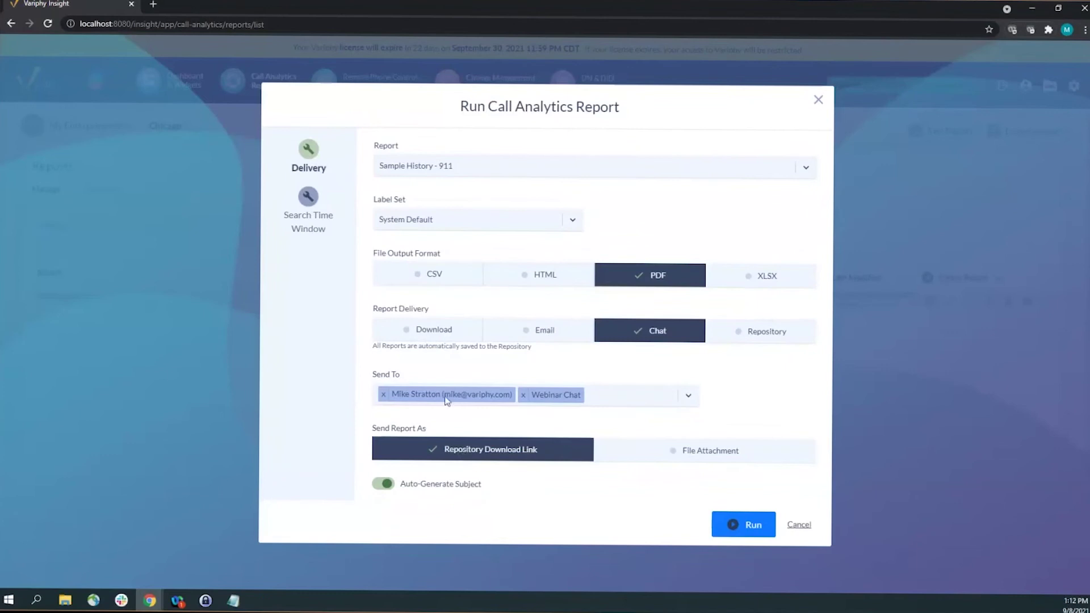
click(338, 241)
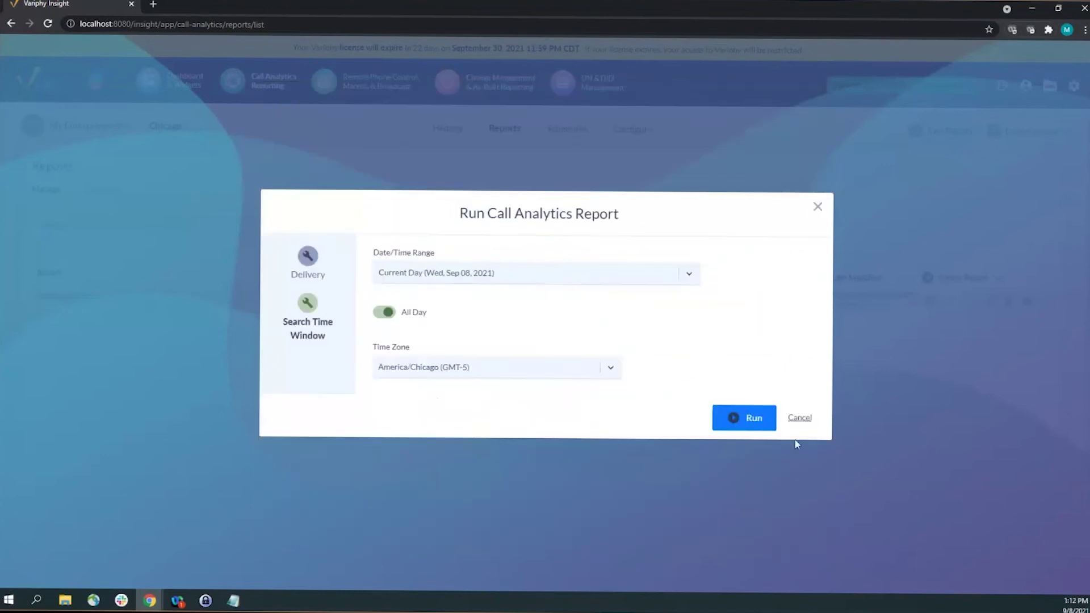
click(734, 417)
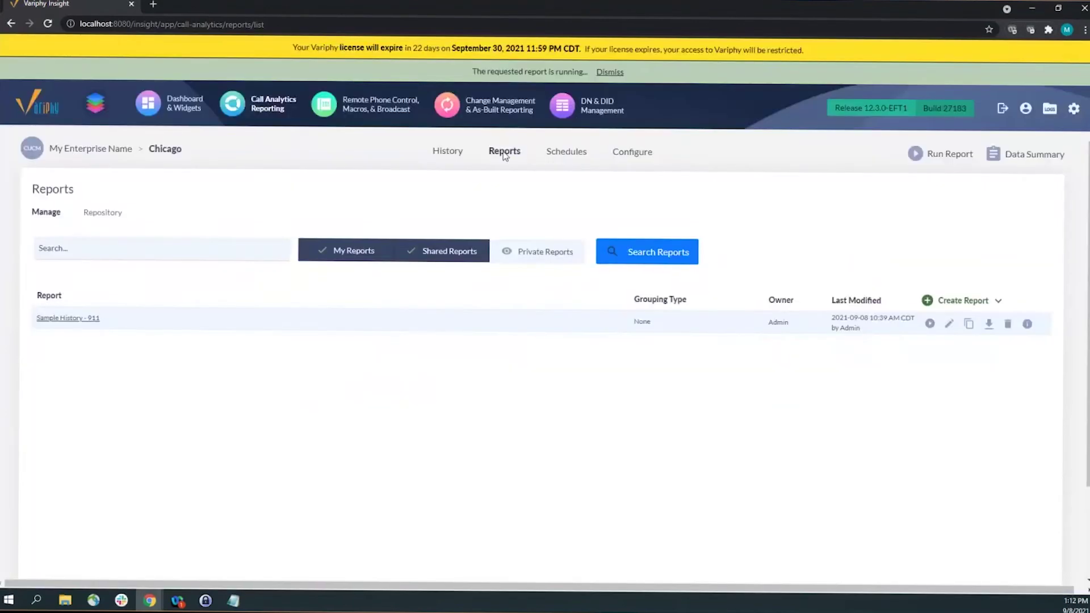
Step: Examine the Chat delivery options of a new report schedule, and close the schedule without saving
click(578, 156)
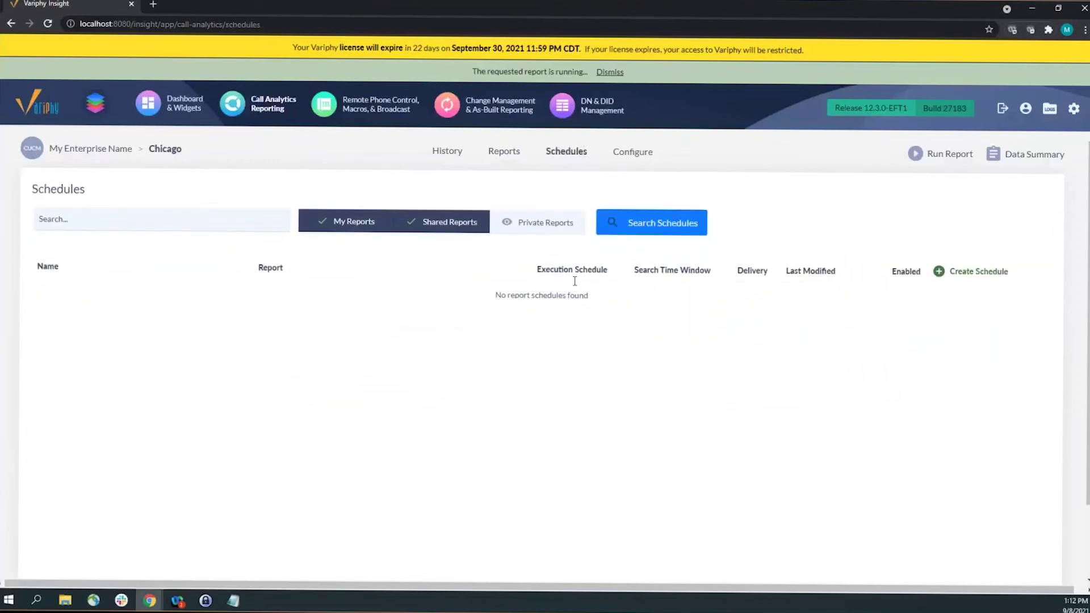
click(957, 255)
click(287, 267)
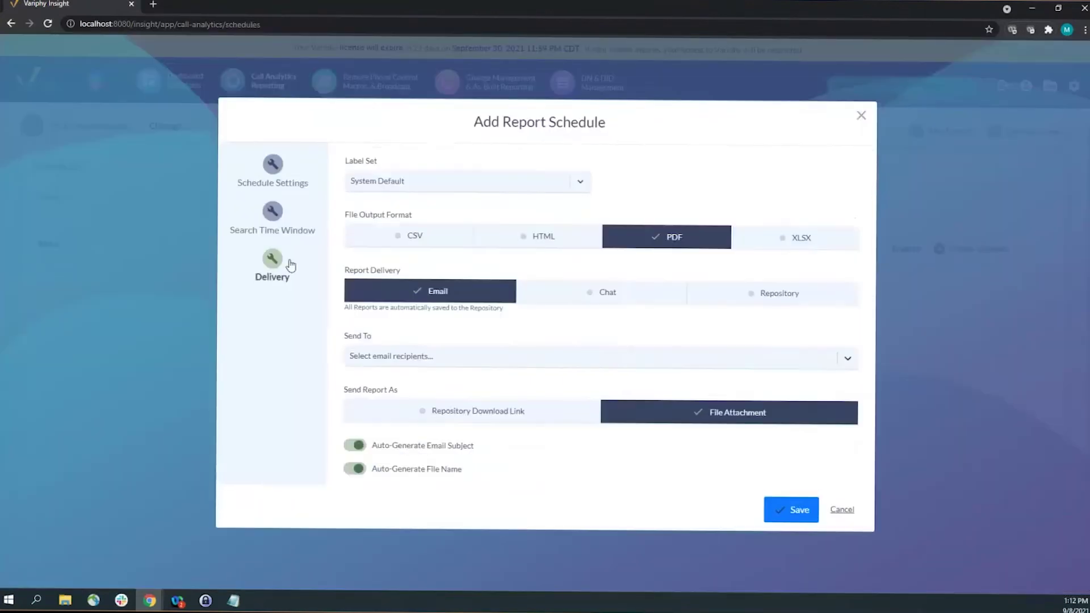
click(639, 288)
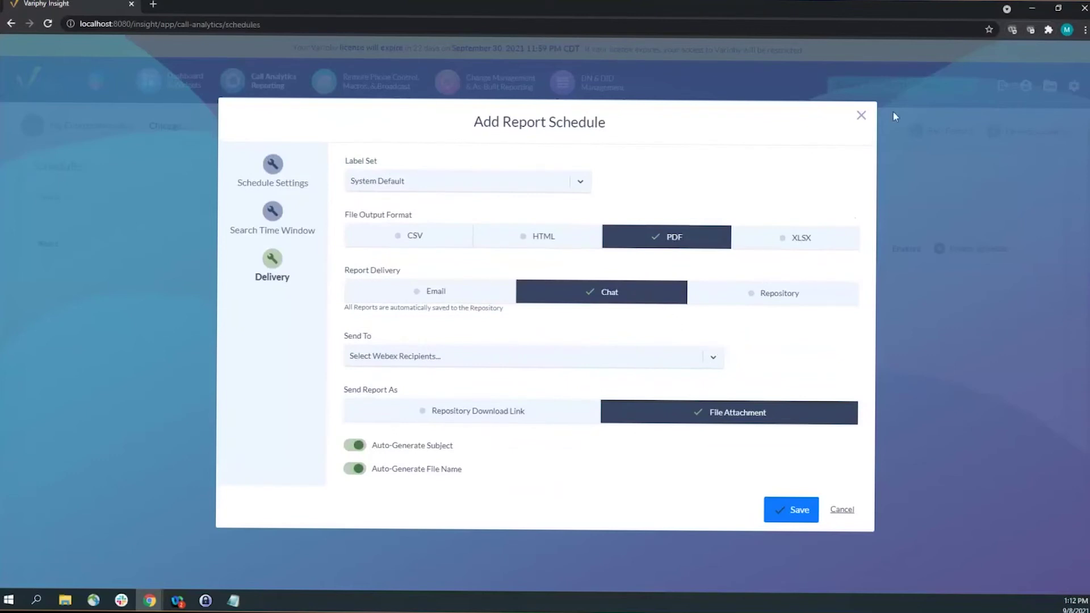
click(862, 117)
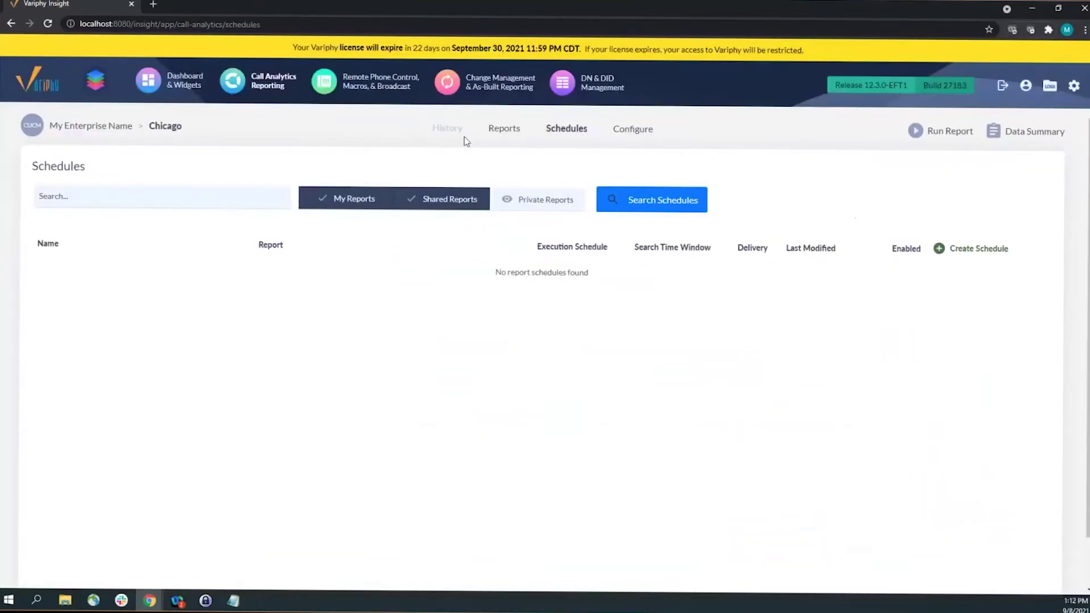
Step: Return to the call history, then check Webinar Bot Test and Webinar Chat in the Webex app for the delivered reports
click(454, 135)
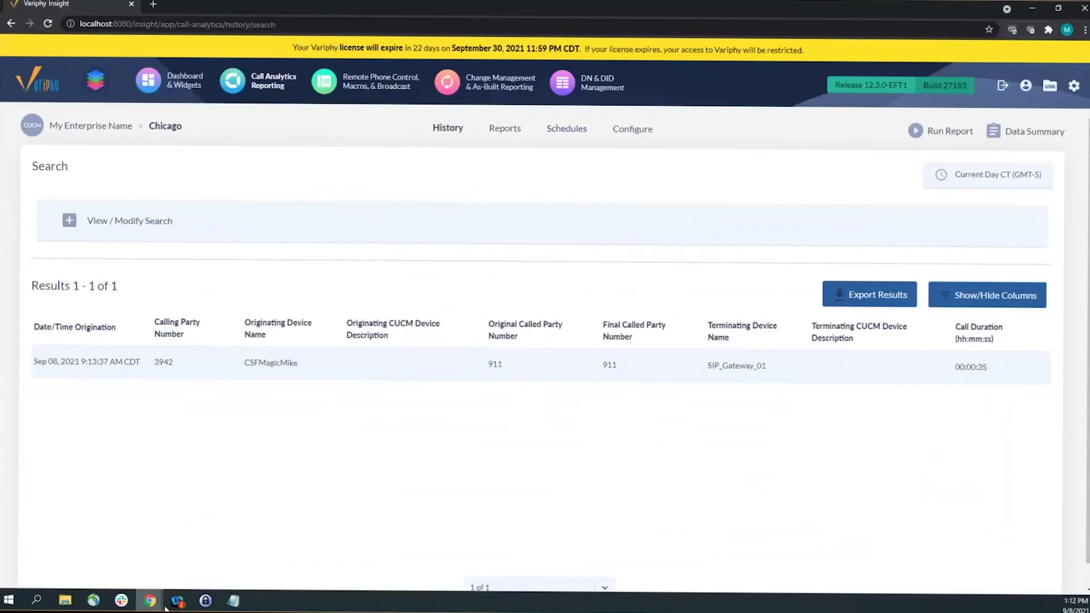
click(178, 601)
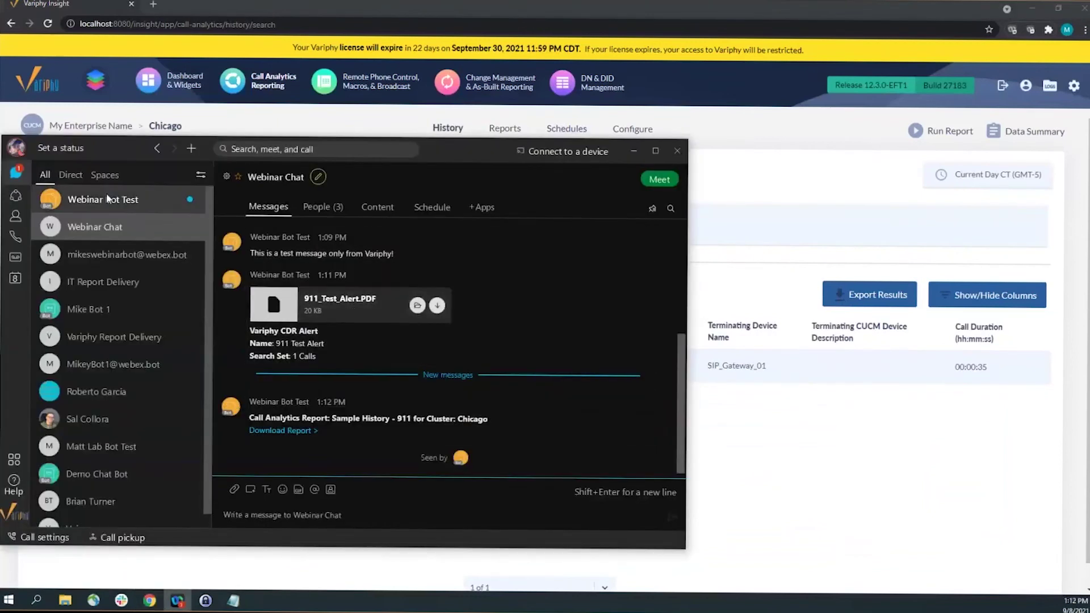
click(106, 199)
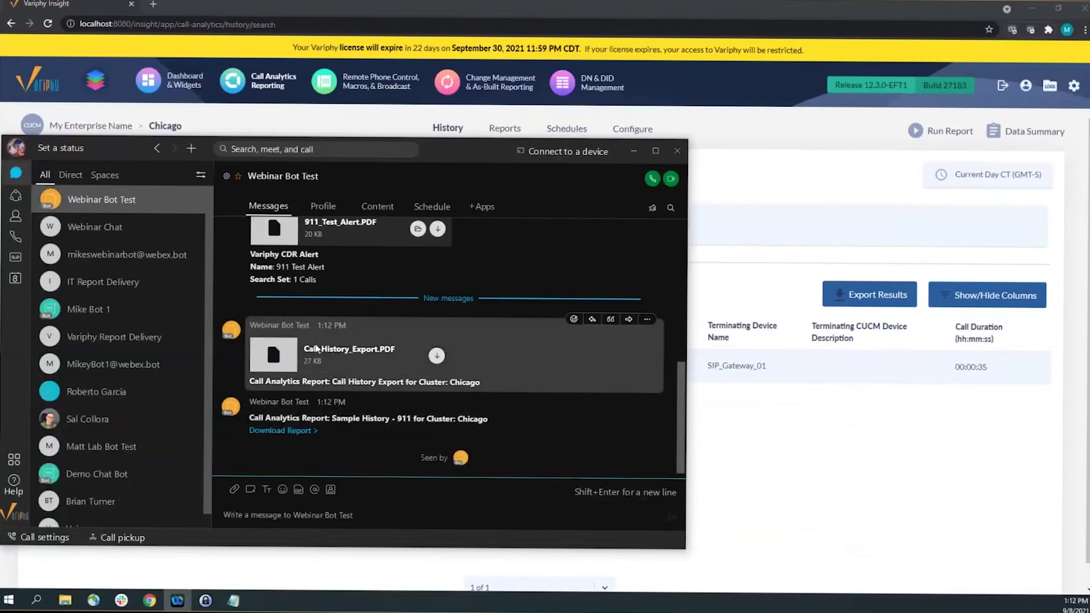
click(148, 237)
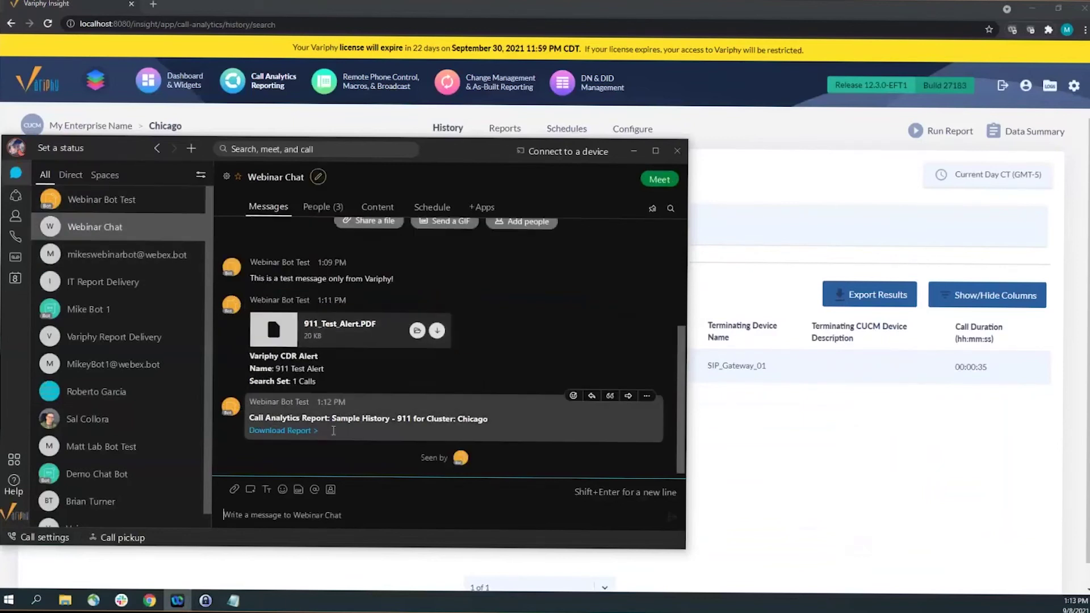
Step: Download the Sample History - 911 report from its link in Webinar Chat, proceeding past the browser's certificate warning
click(296, 433)
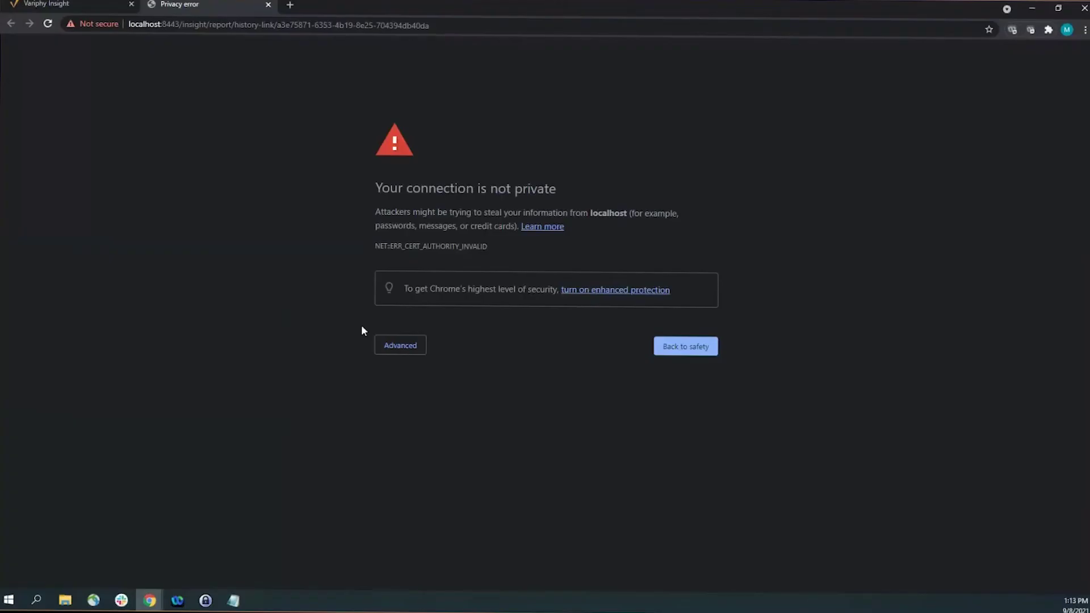
click(408, 345)
click(421, 433)
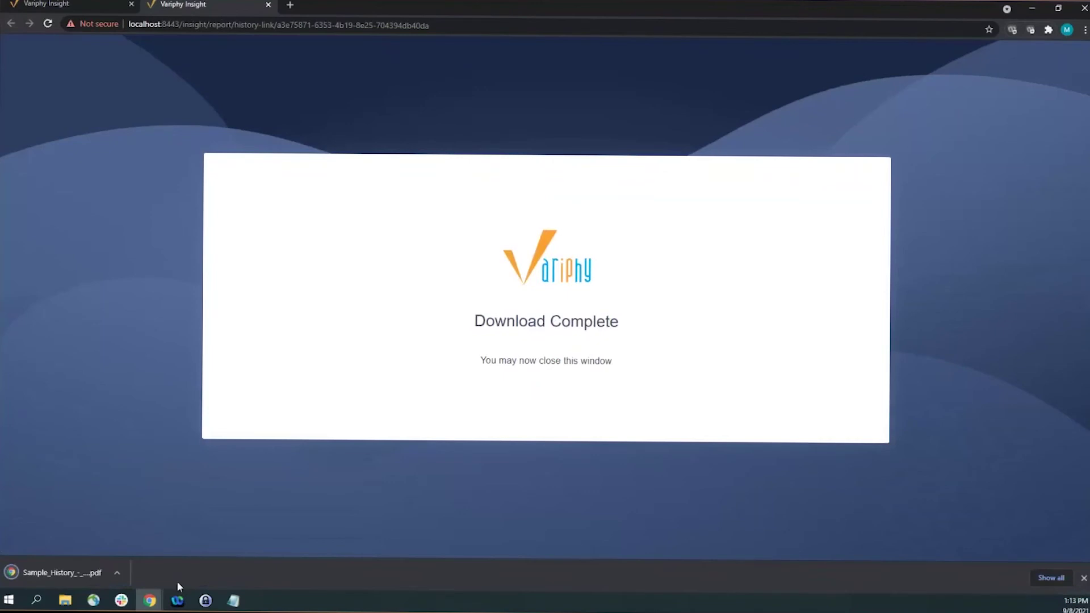
Step: Try to open webexapis.com in a separate browser tab, and close that tab
click(63, 4)
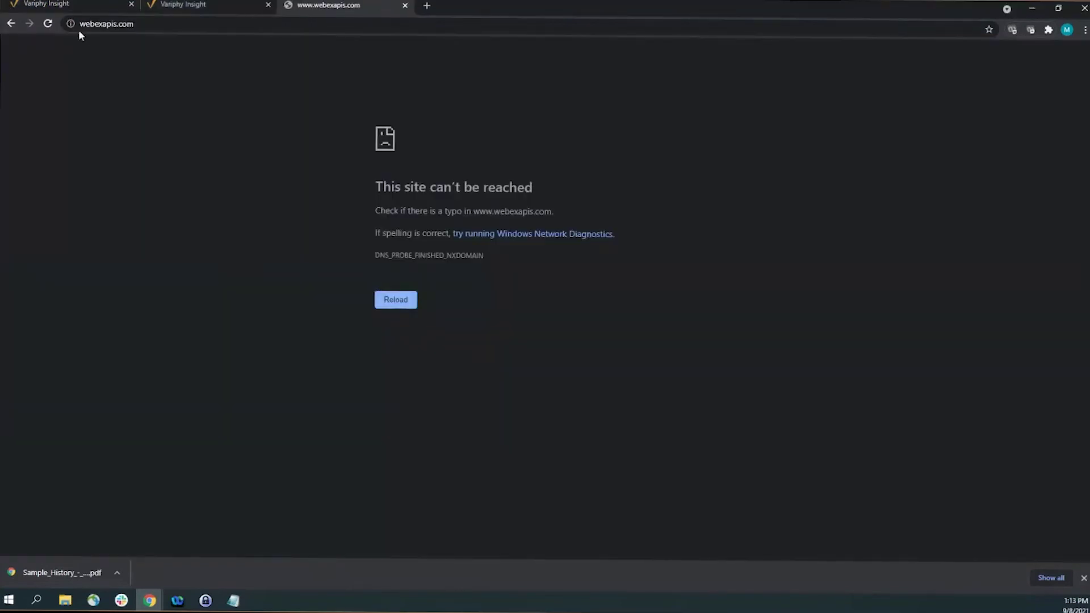
click(108, 25)
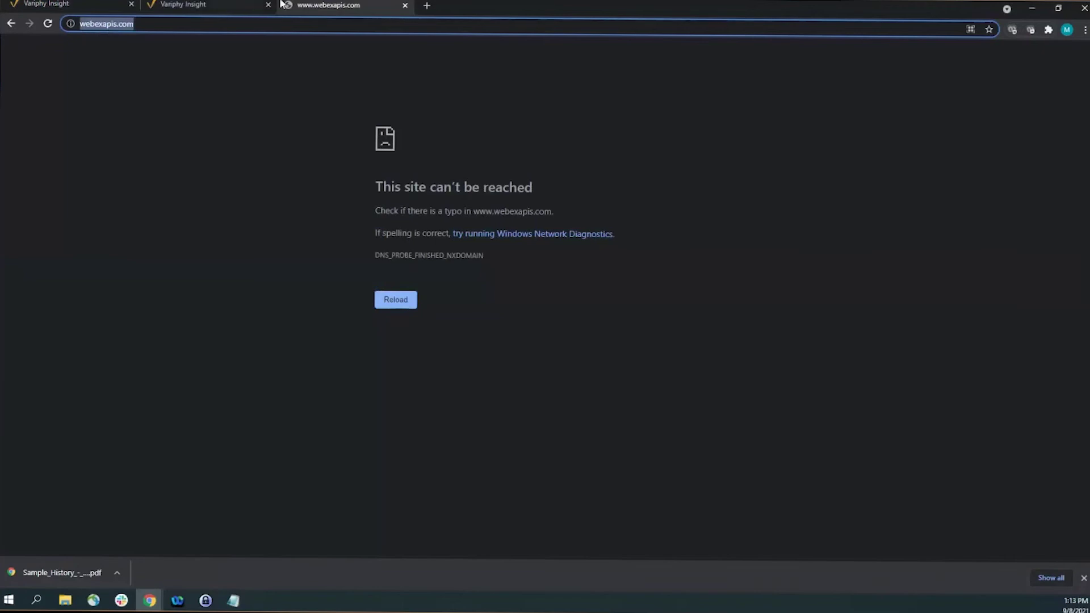
click(405, 7)
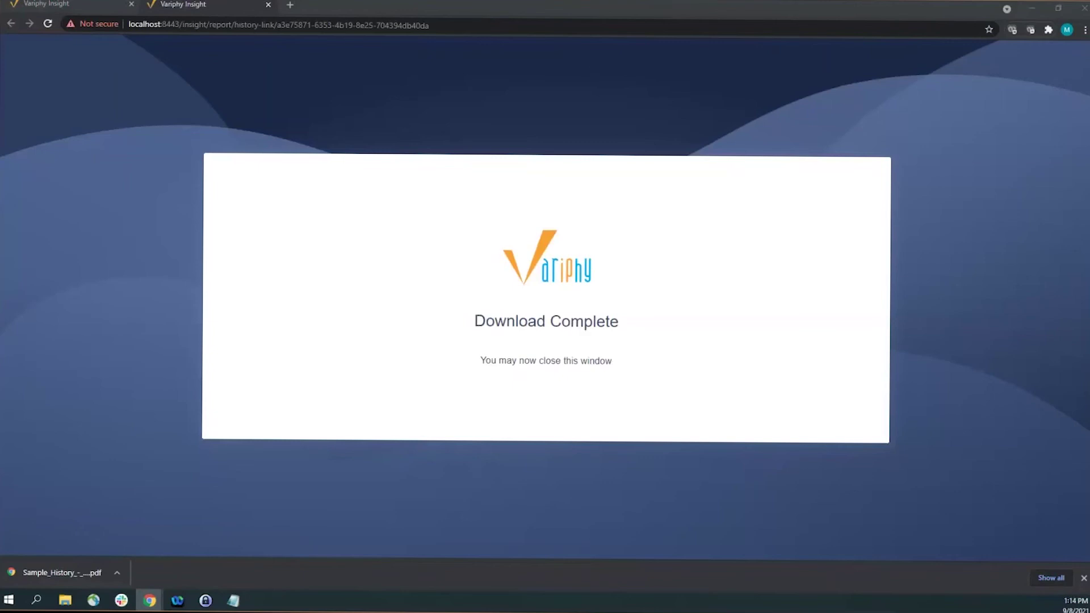
Step: Return to the Chicago call history, look over the Chat Bots entry among the Notification & Delivery settings, and close the settings list
click(51, 5)
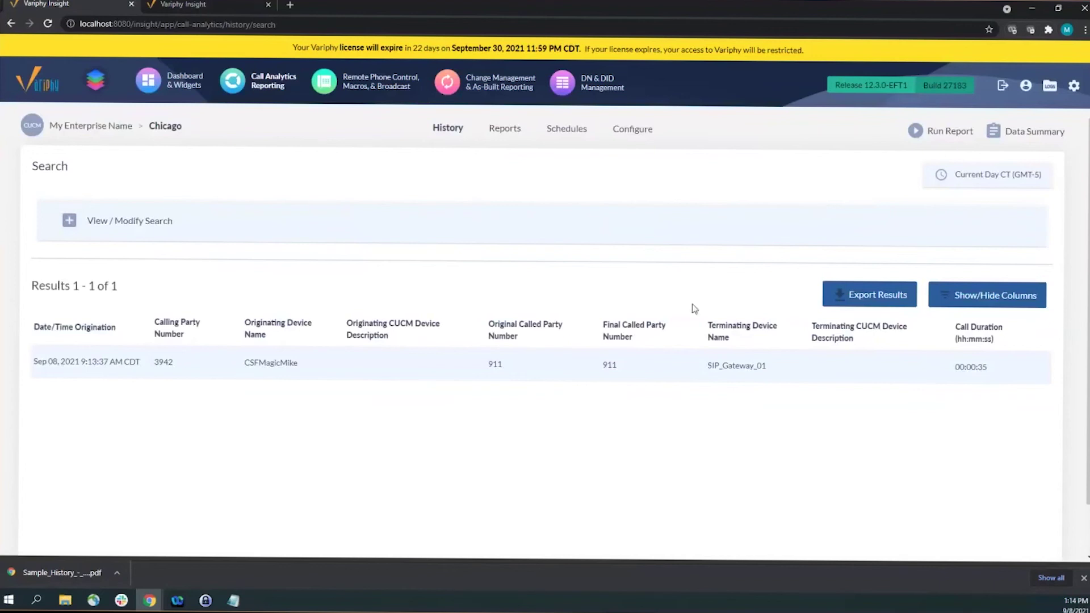
click(1074, 85)
click(1074, 85)
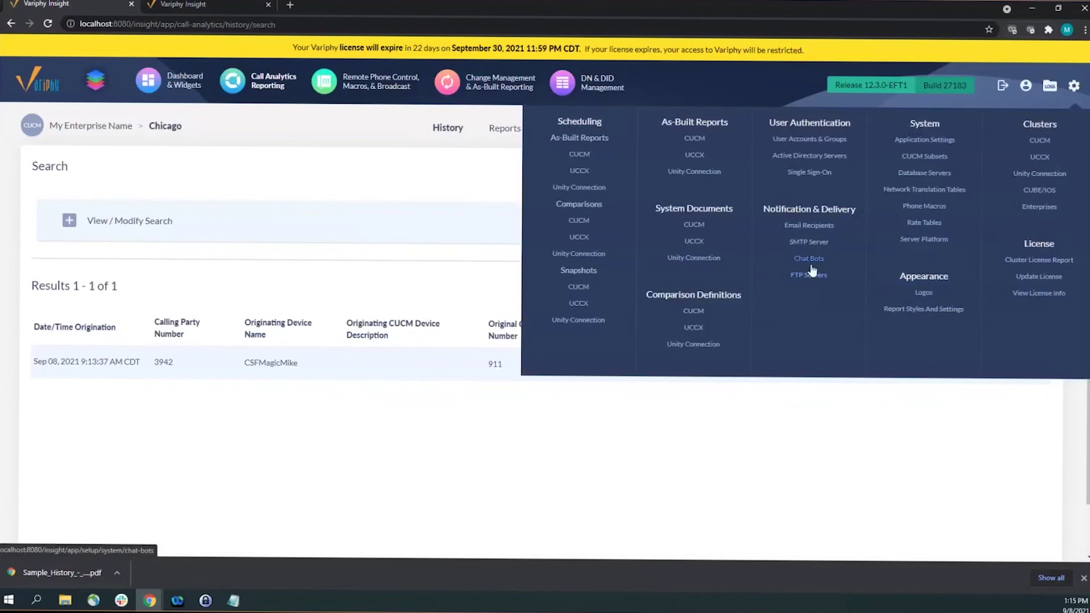
click(420, 178)
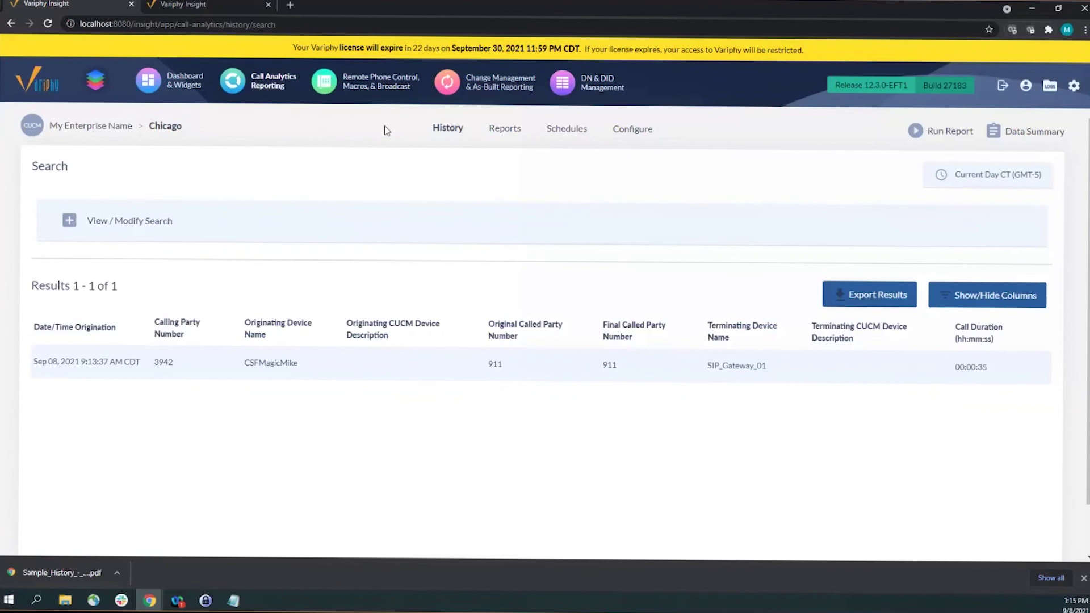
Step: Open the Variphy server at 10.20.30.10:8443 in a new browser tab
click(290, 6)
text(10.20.30.10:8443)
key(Return)
click(130, 9)
click(332, 9)
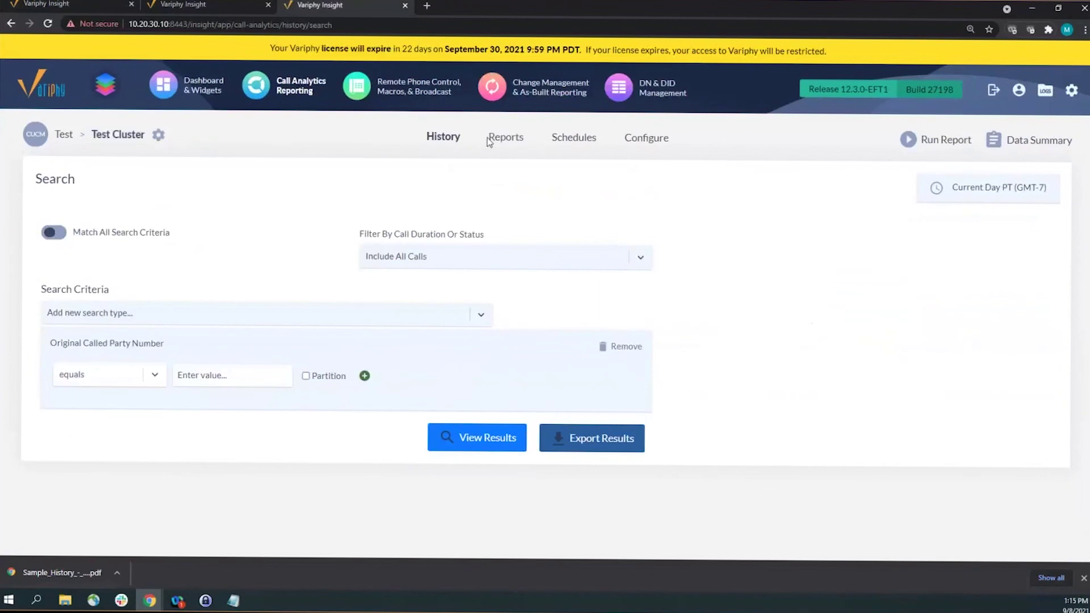
Step: Go to the call analytics reports and change the cluster to Variphy UCCX (UCCX)
click(487, 137)
click(159, 135)
click(467, 300)
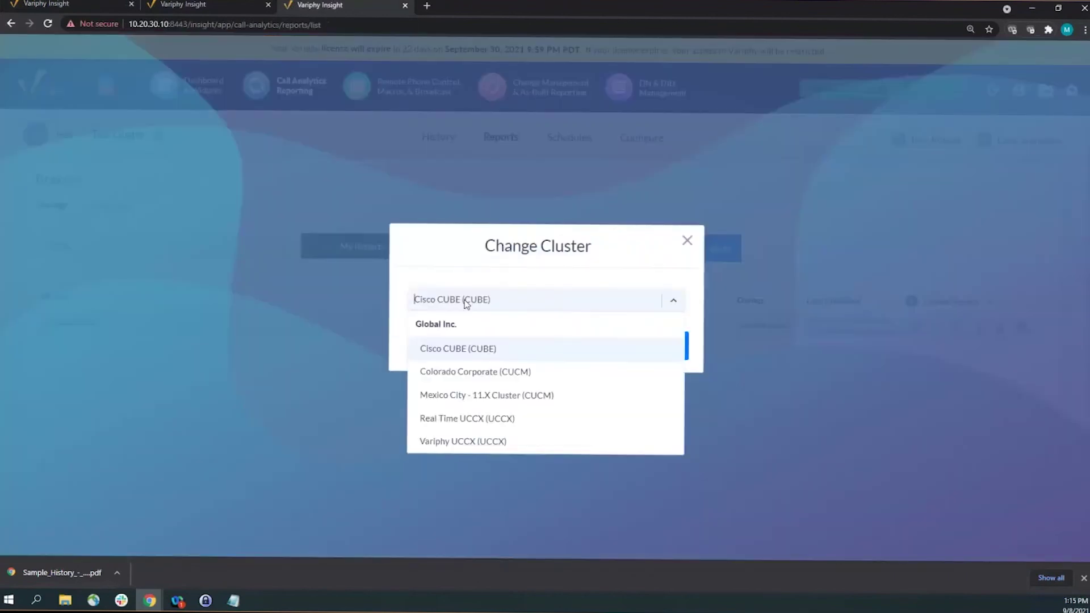
click(505, 442)
click(675, 343)
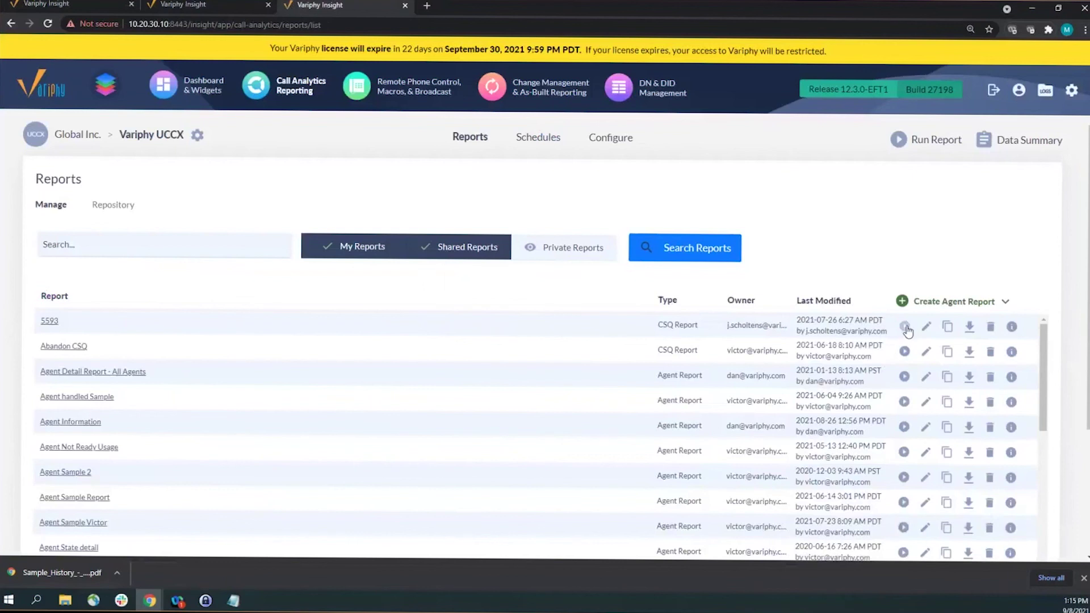
Step: Open the run settings for UCCX report 5593, look over the Chat delivery options, and close them without running the report
click(905, 327)
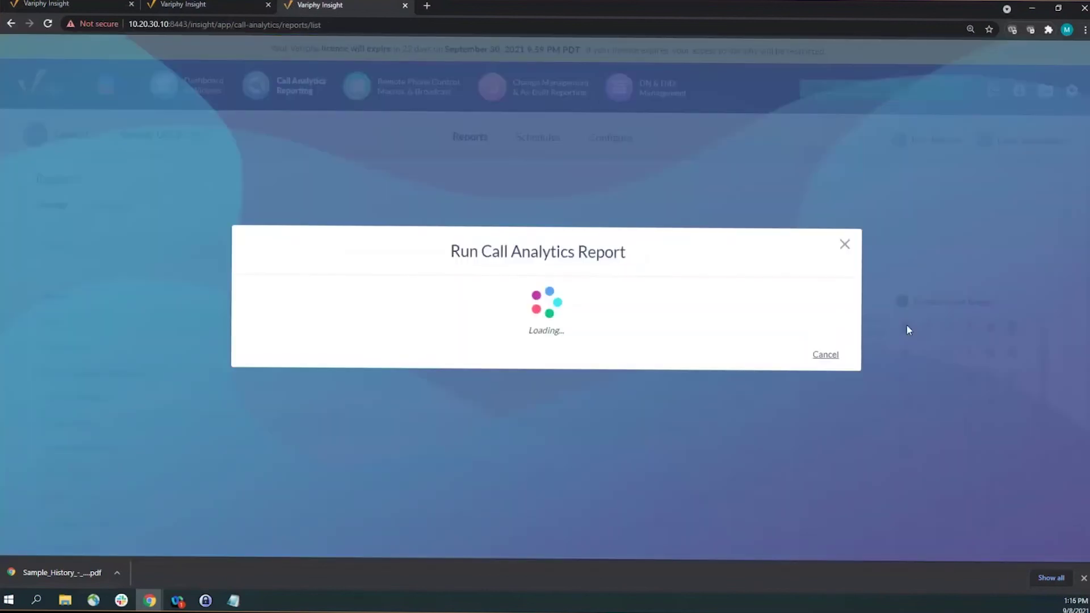
click(279, 257)
click(279, 257)
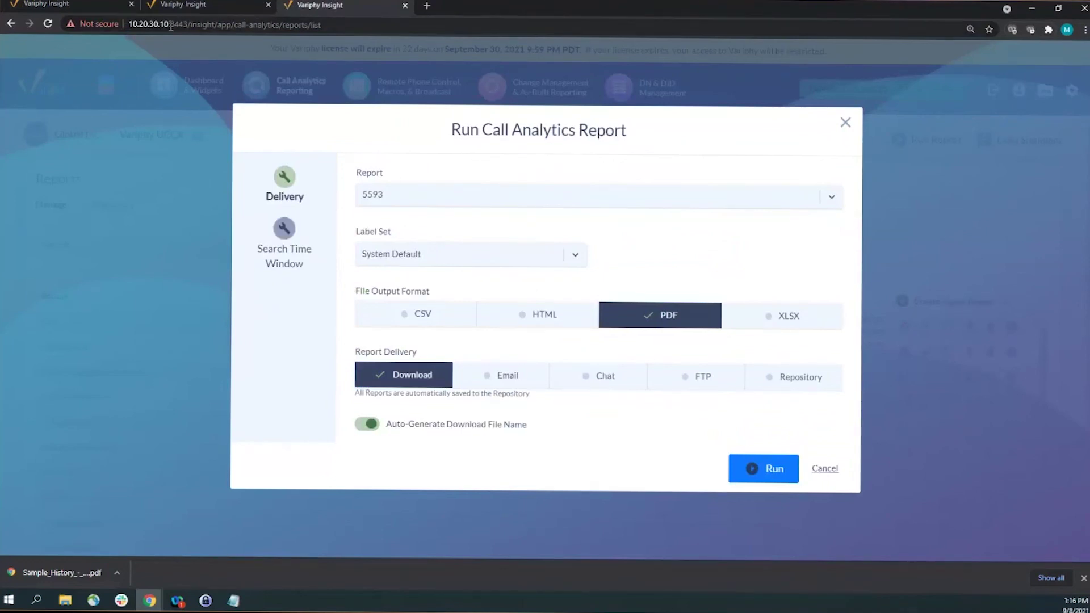
drag(149, 24, 275, 25)
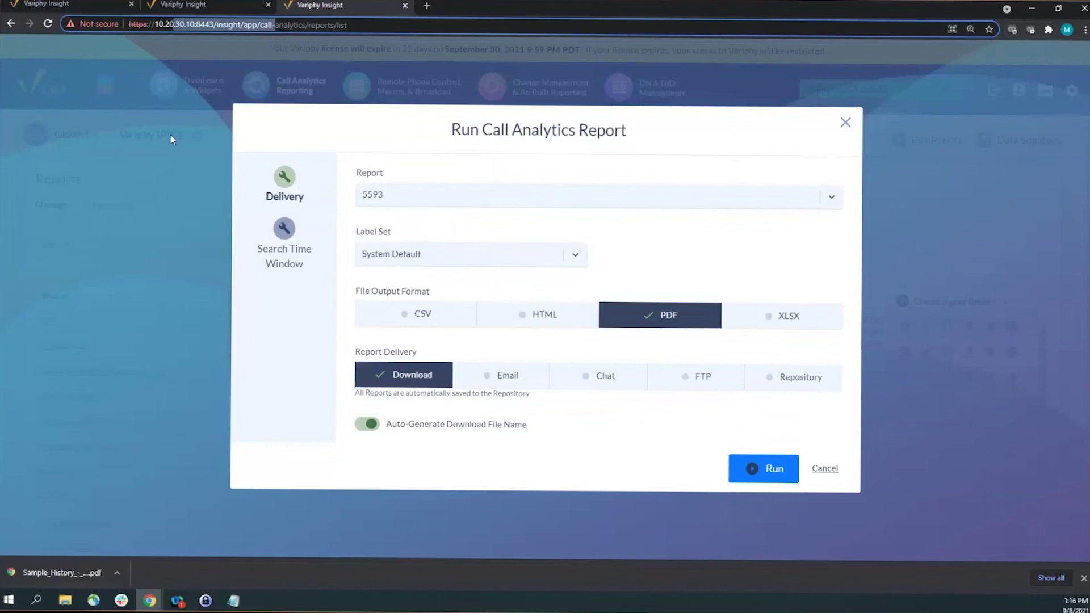
click(593, 377)
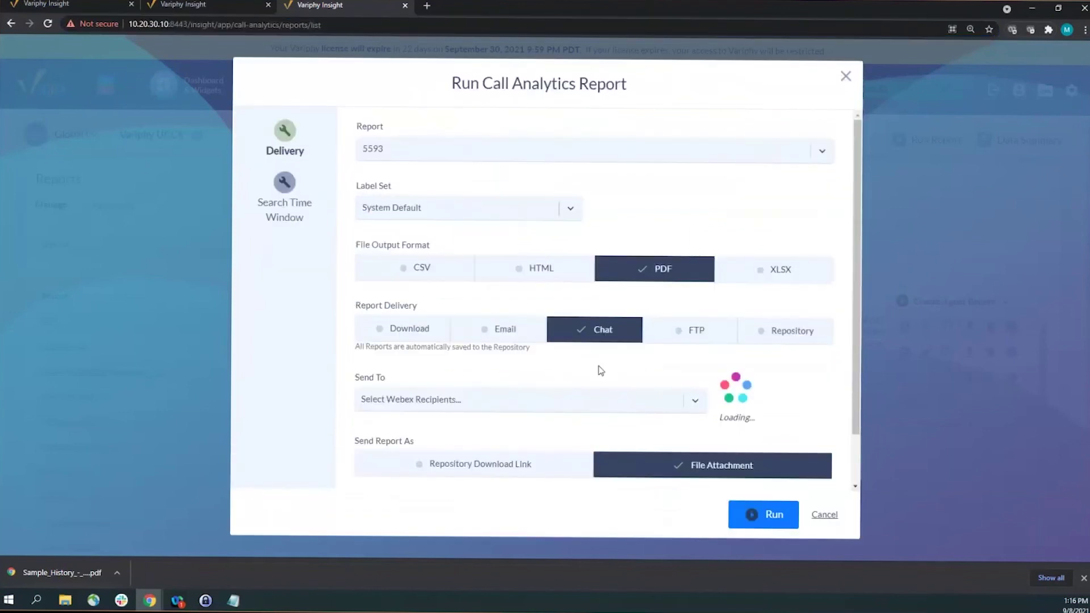
click(846, 76)
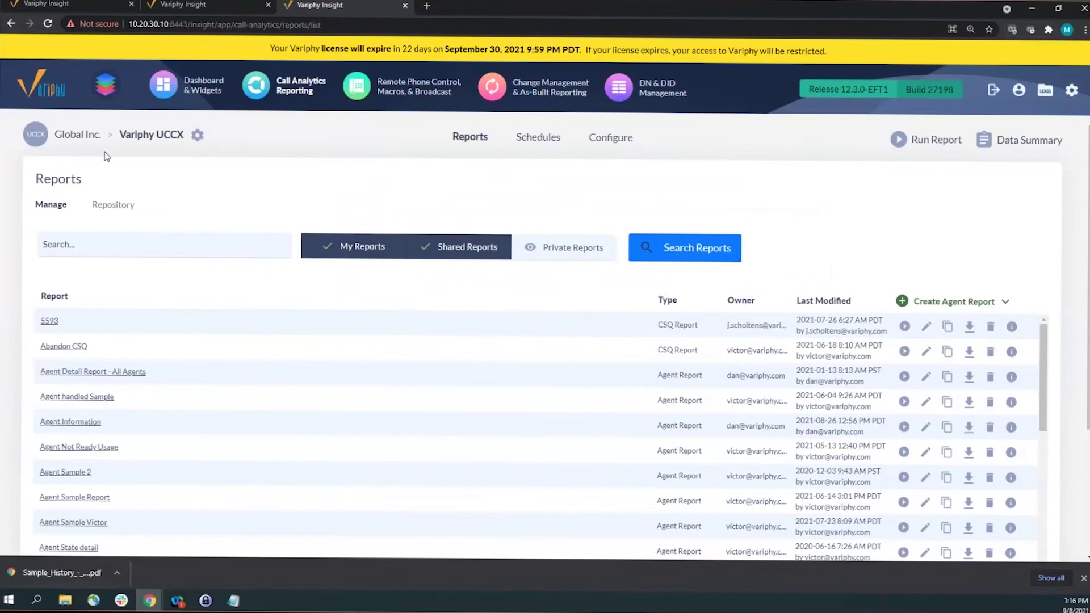
Step: Change the reports cluster to Cisco CUBE (CUBE)
click(199, 137)
click(472, 307)
click(593, 344)
click(662, 347)
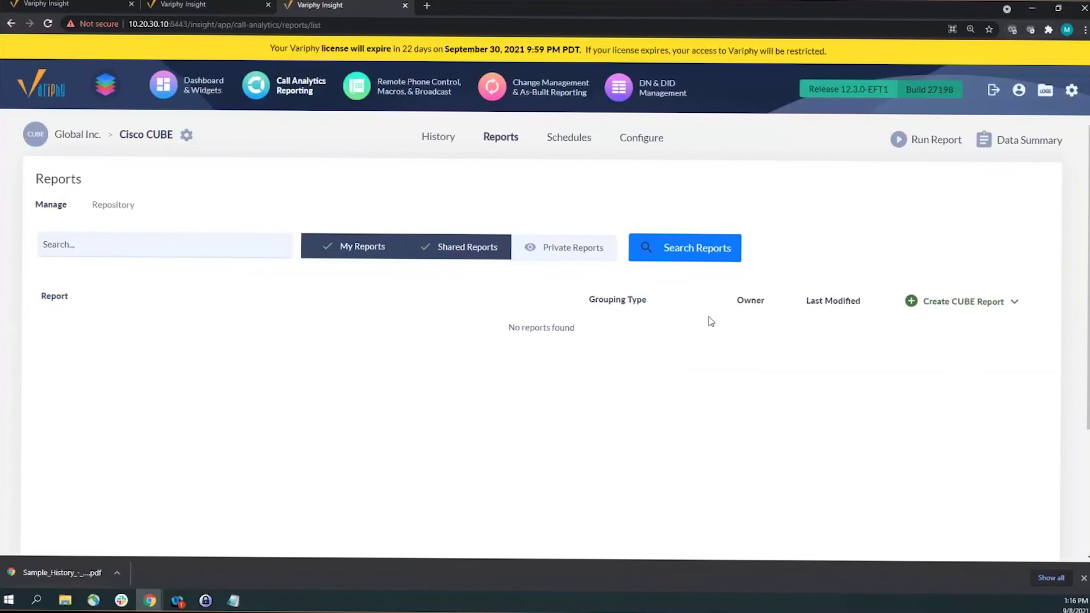
Step: Start a new CUBE report and name it fsfsfs
mouse_move(921, 307)
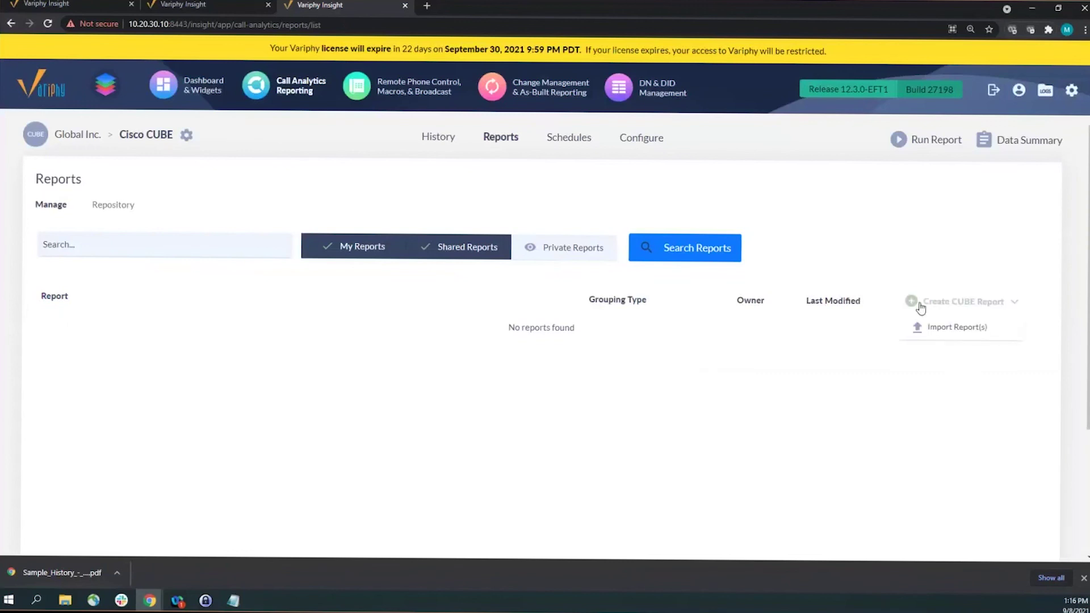
click(920, 307)
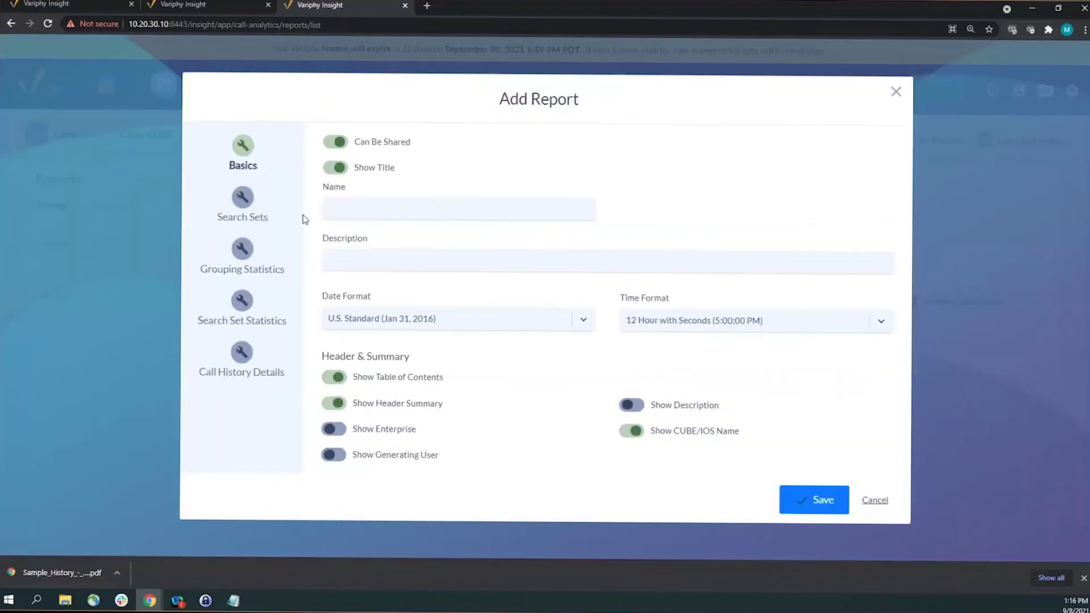
click(362, 200)
click(367, 237)
Step: Create a search set named fsfs in the new CUBE report
click(224, 205)
click(349, 185)
click(417, 203)
text(fsfs)
Step: Add a Called Number equals criterion with the value cdddddd to the search set and save the report
click(454, 318)
text(fs)
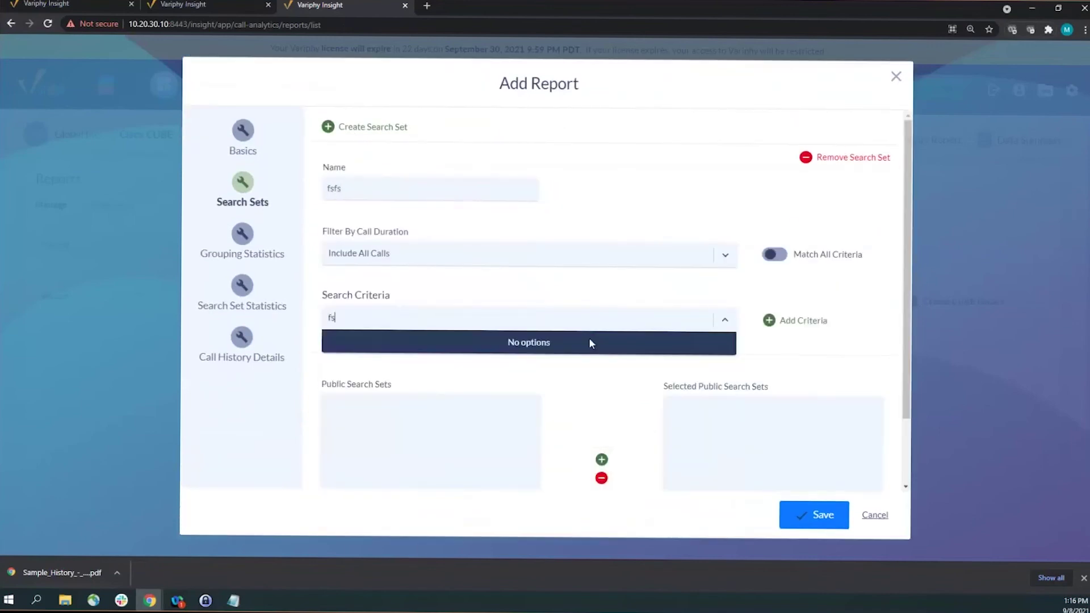
click(535, 324)
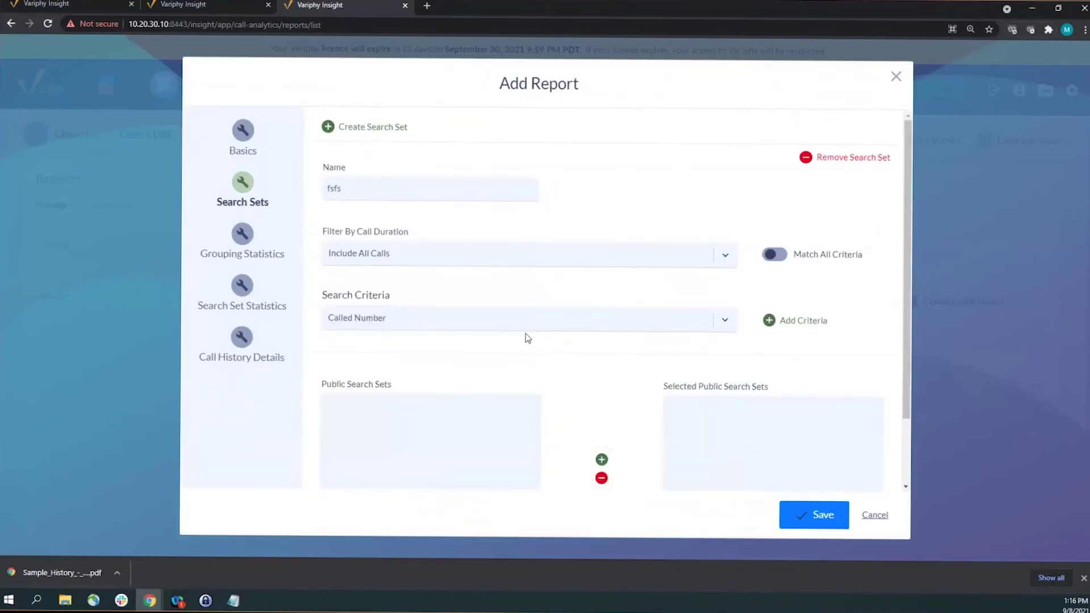
click(482, 330)
click(430, 364)
click(798, 320)
click(524, 396)
text(cd)
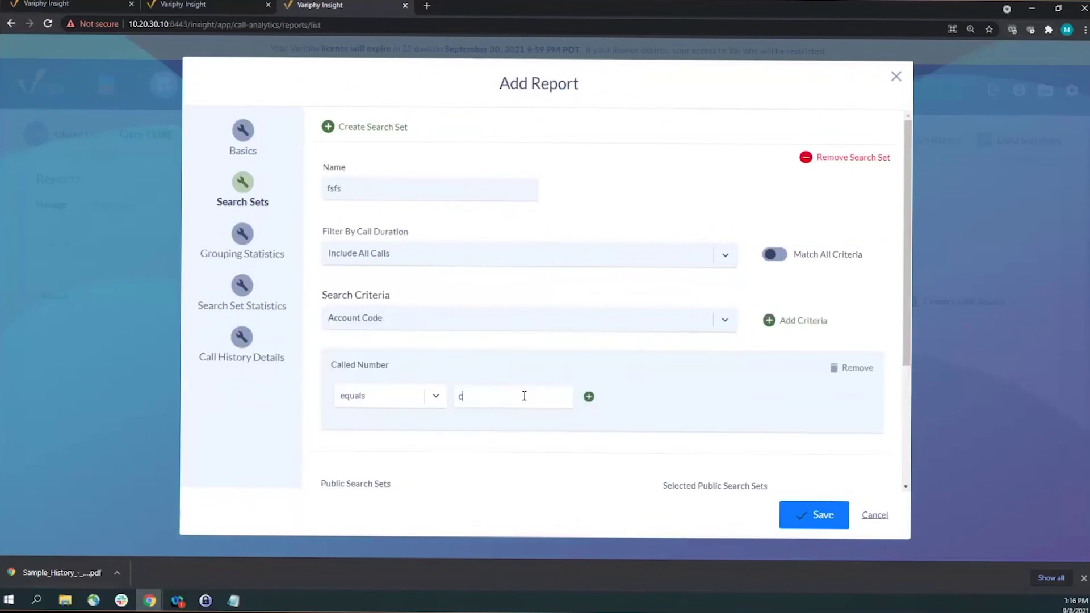
text(ddddd)
click(807, 516)
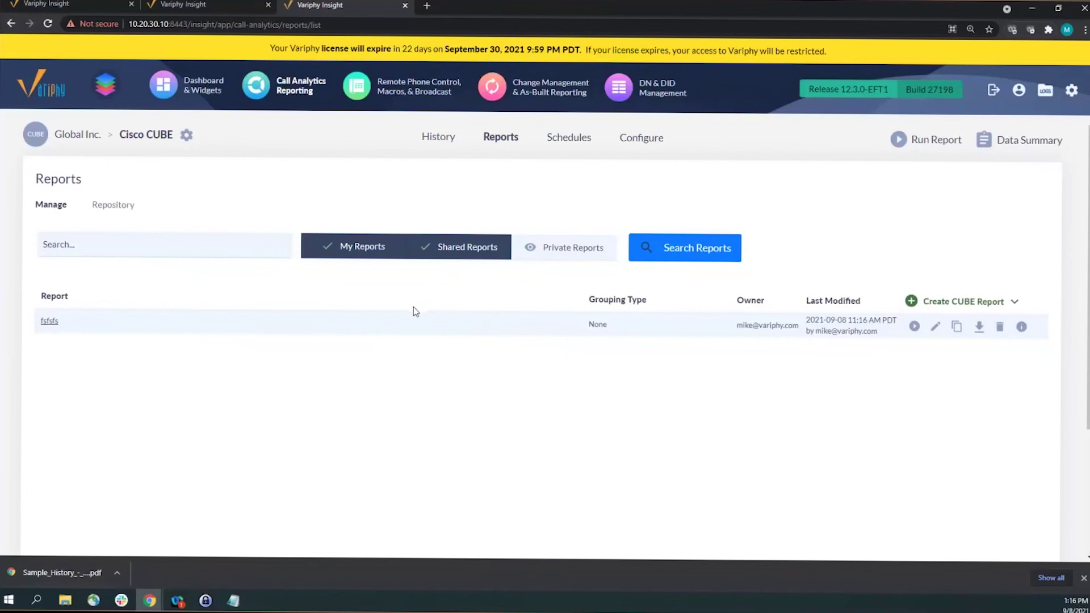
Step: Open the run settings for the CUBE report fsfsfs, look over the Chat delivery options, and close them without running the report
click(935, 302)
click(912, 328)
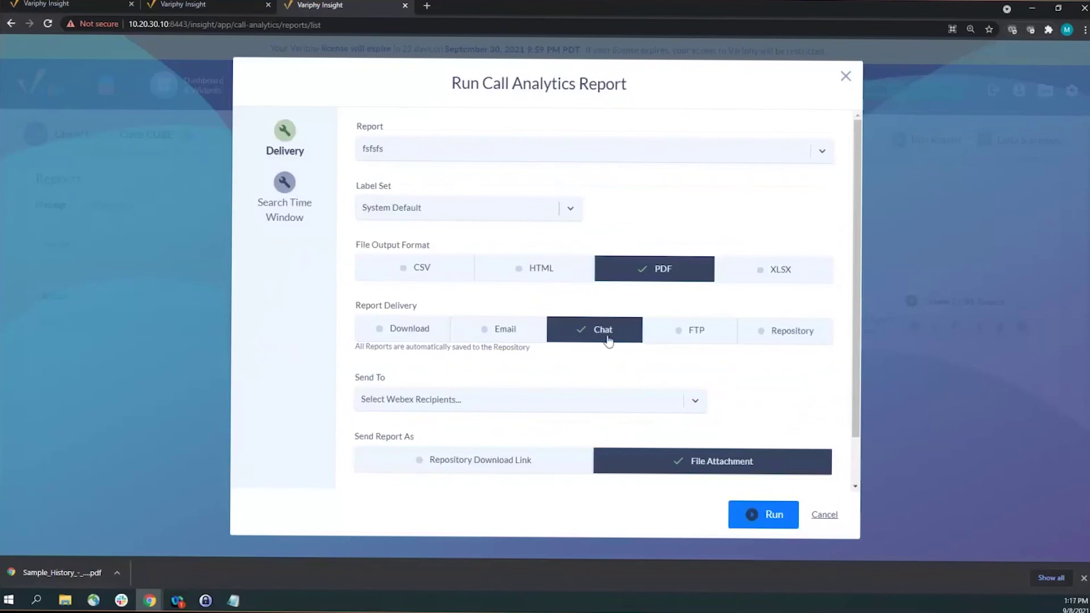
click(841, 76)
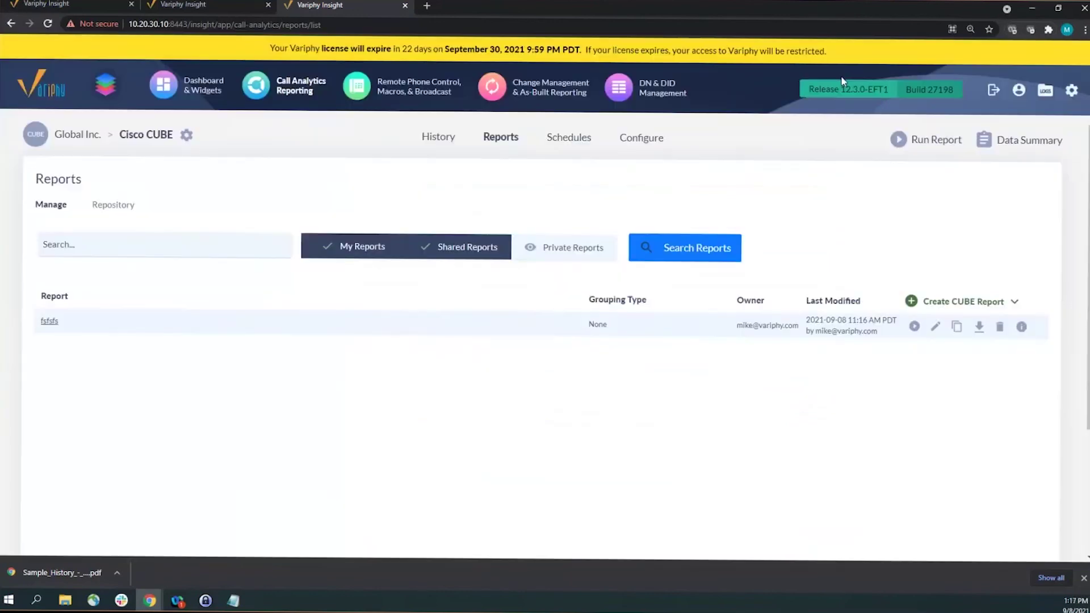